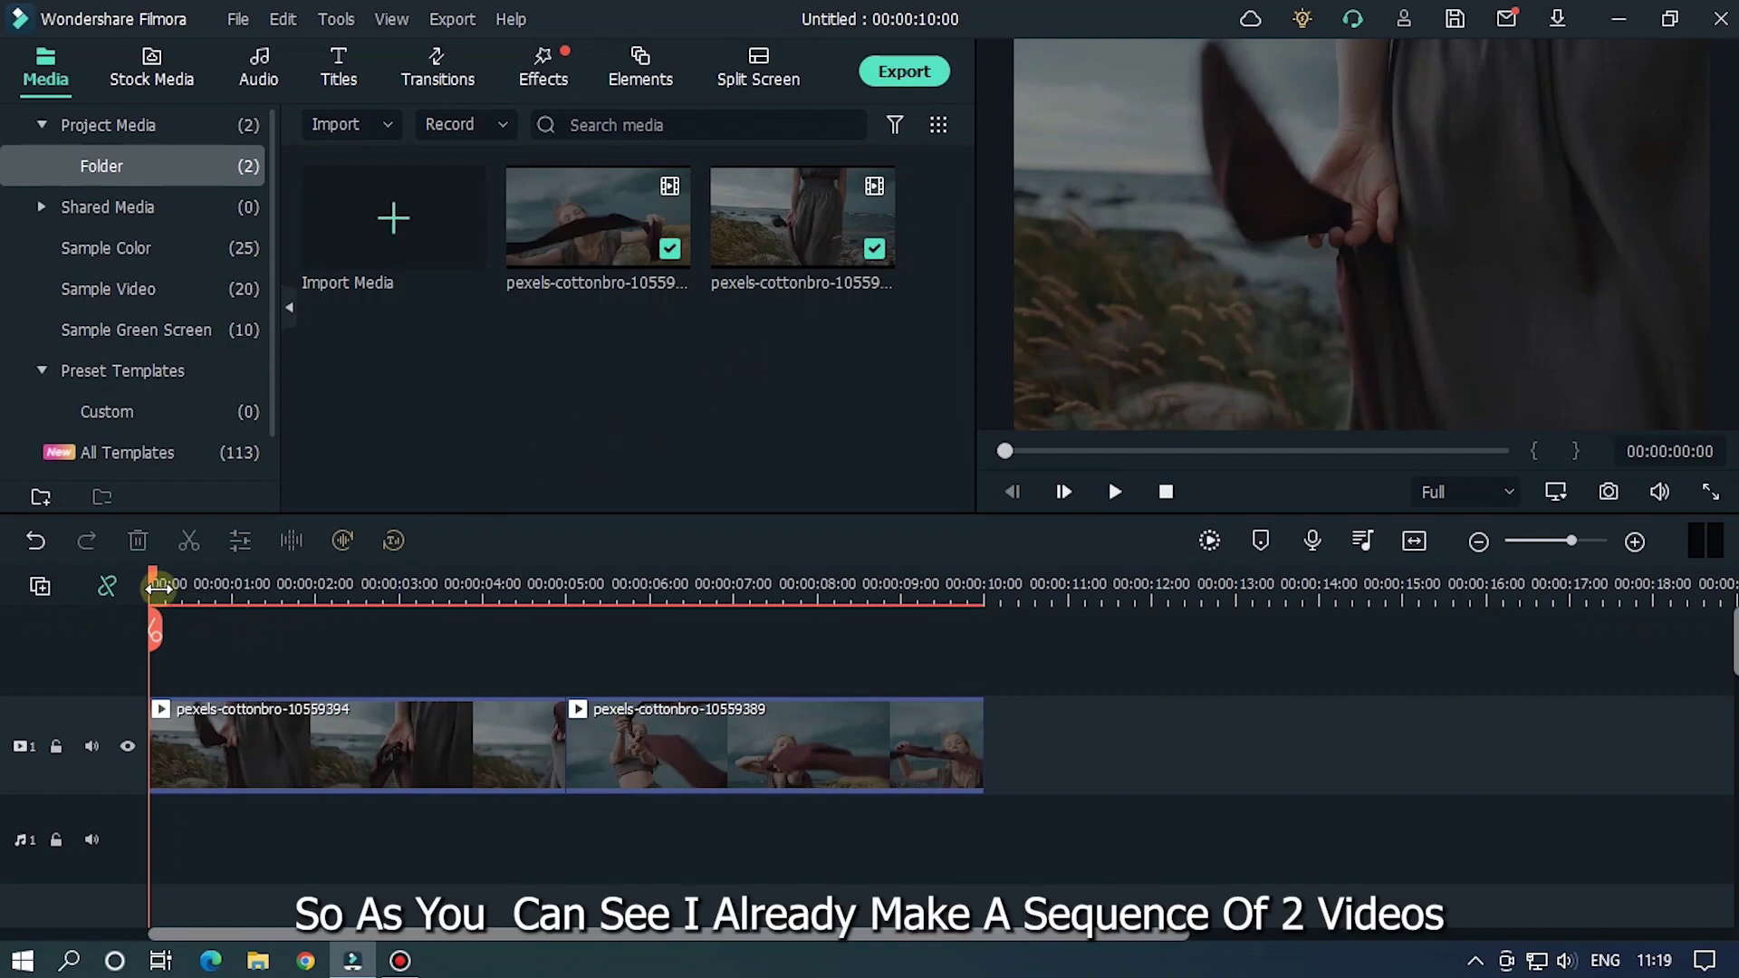
Step: Play back the two-clip sequence, then return the playhead near 00:00:02:37
drag(156, 589, 381, 576)
key(space)
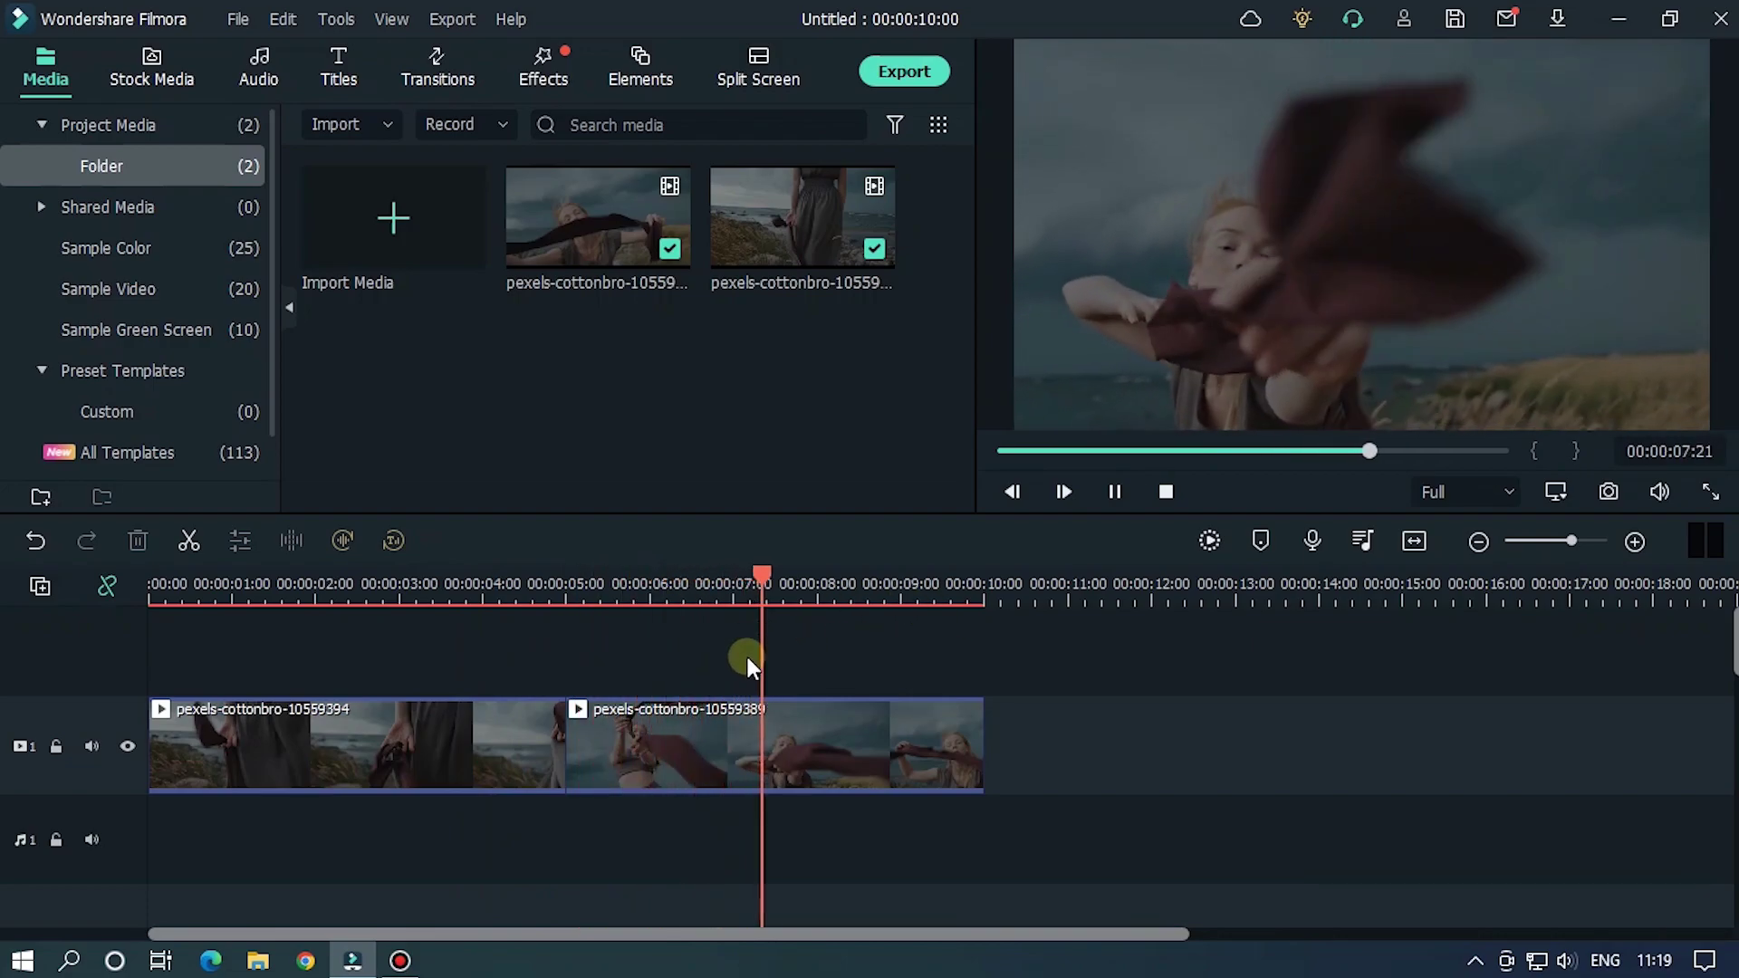
drag(807, 580, 367, 621)
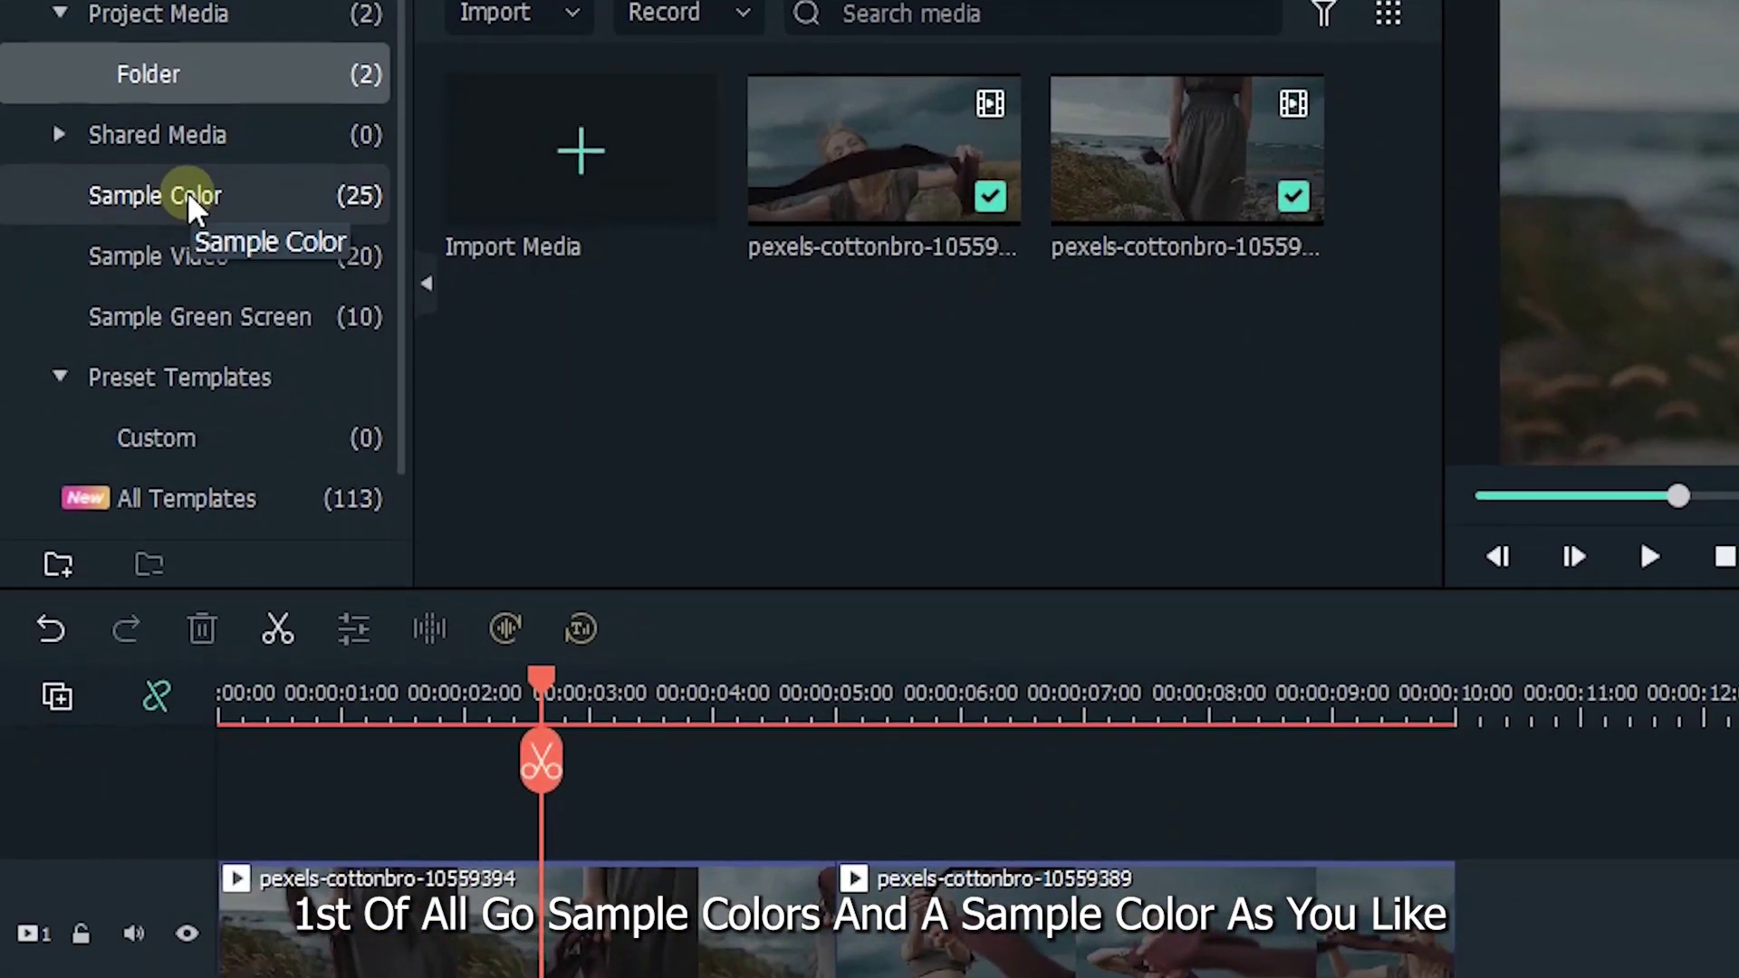
Step: Drag the Coral sample colour from Media onto track 2 above the videos
click(151, 226)
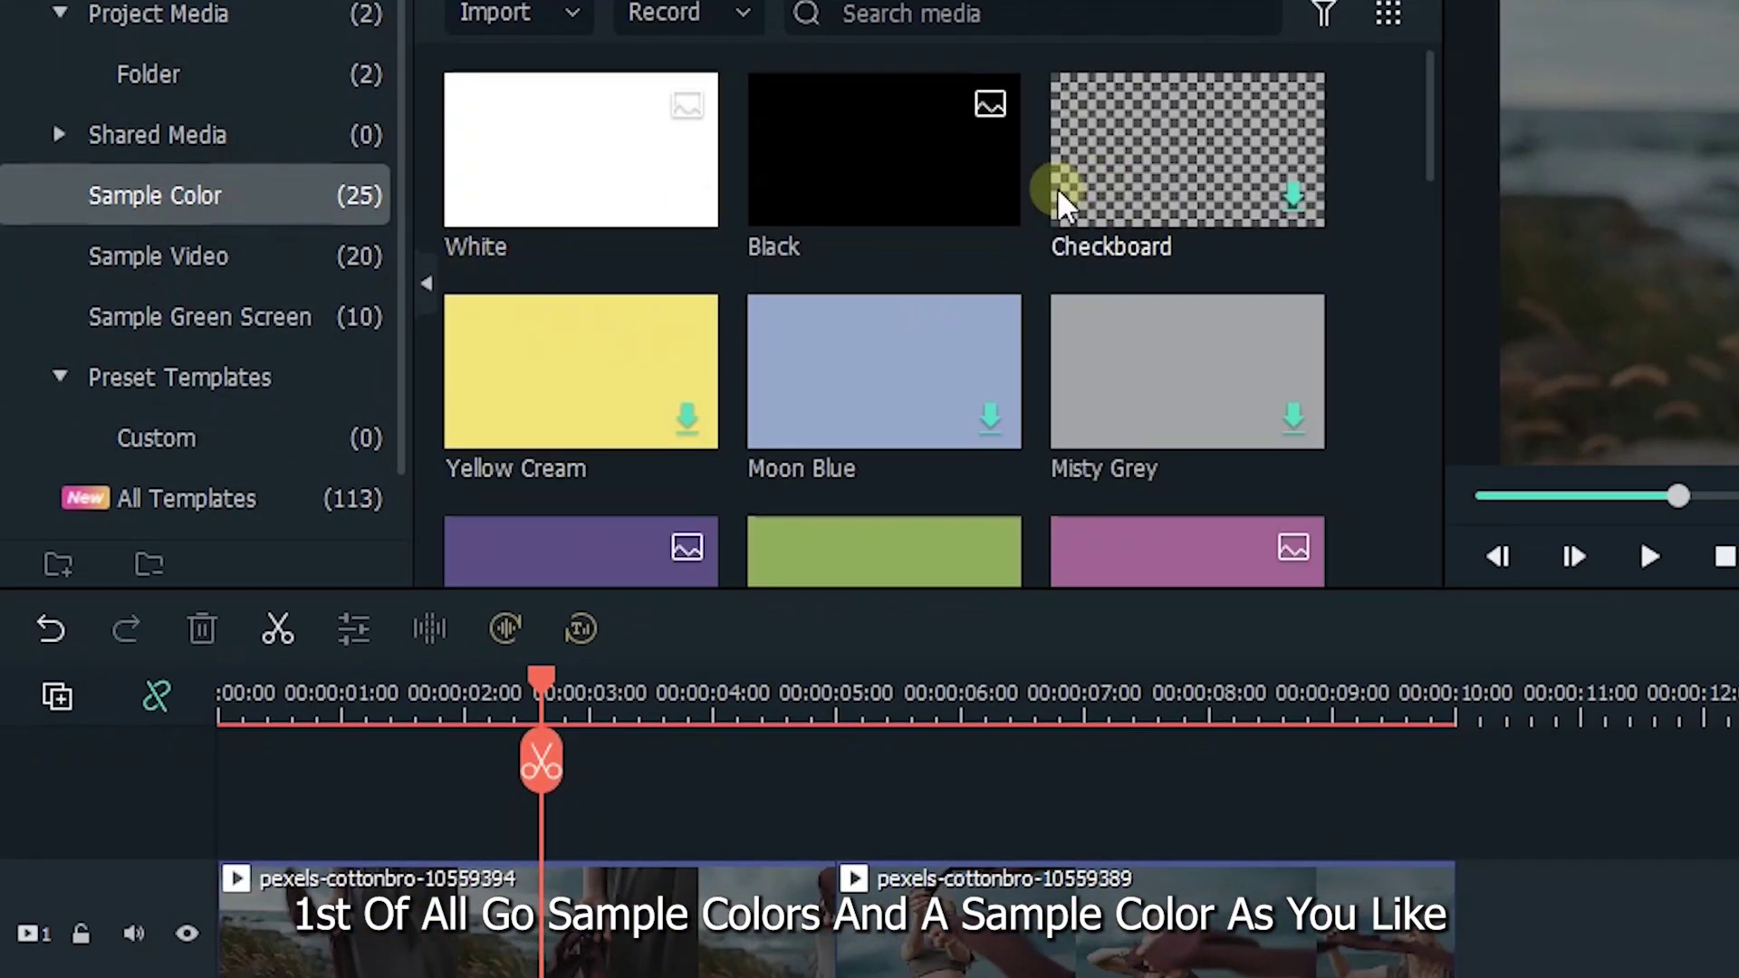
scroll(1258, 344, down, 5)
drag(1424, 426, 1421, 281)
drag(893, 228, 554, 779)
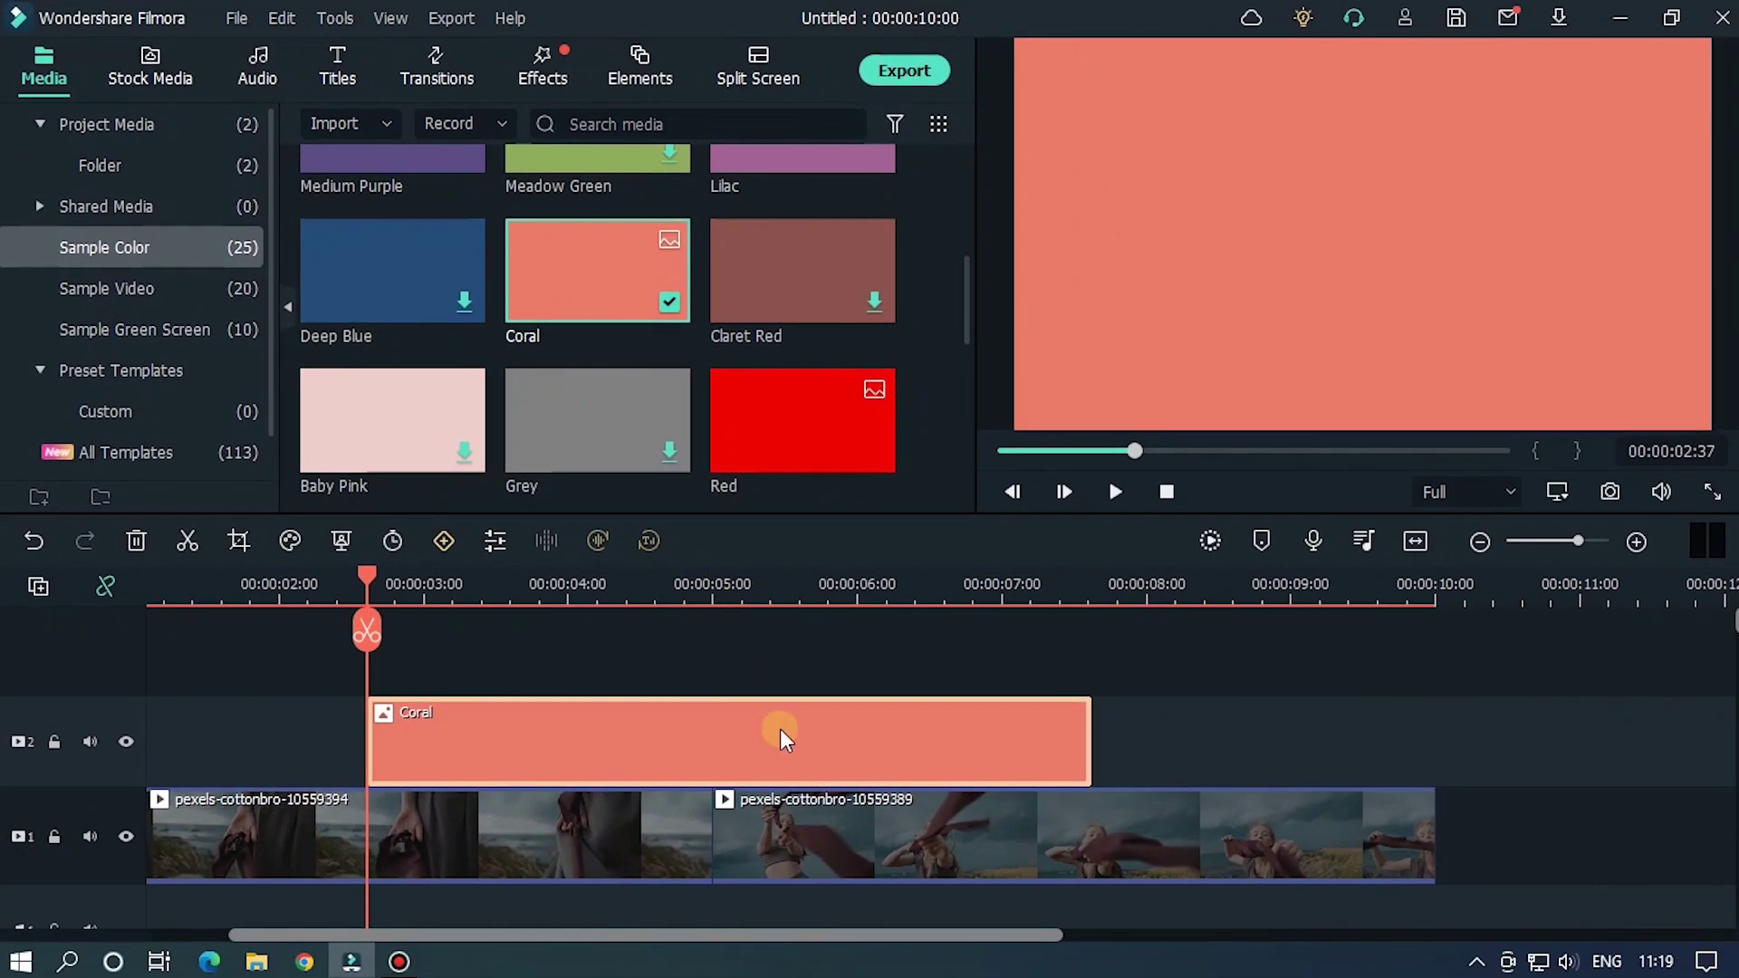
click(1052, 899)
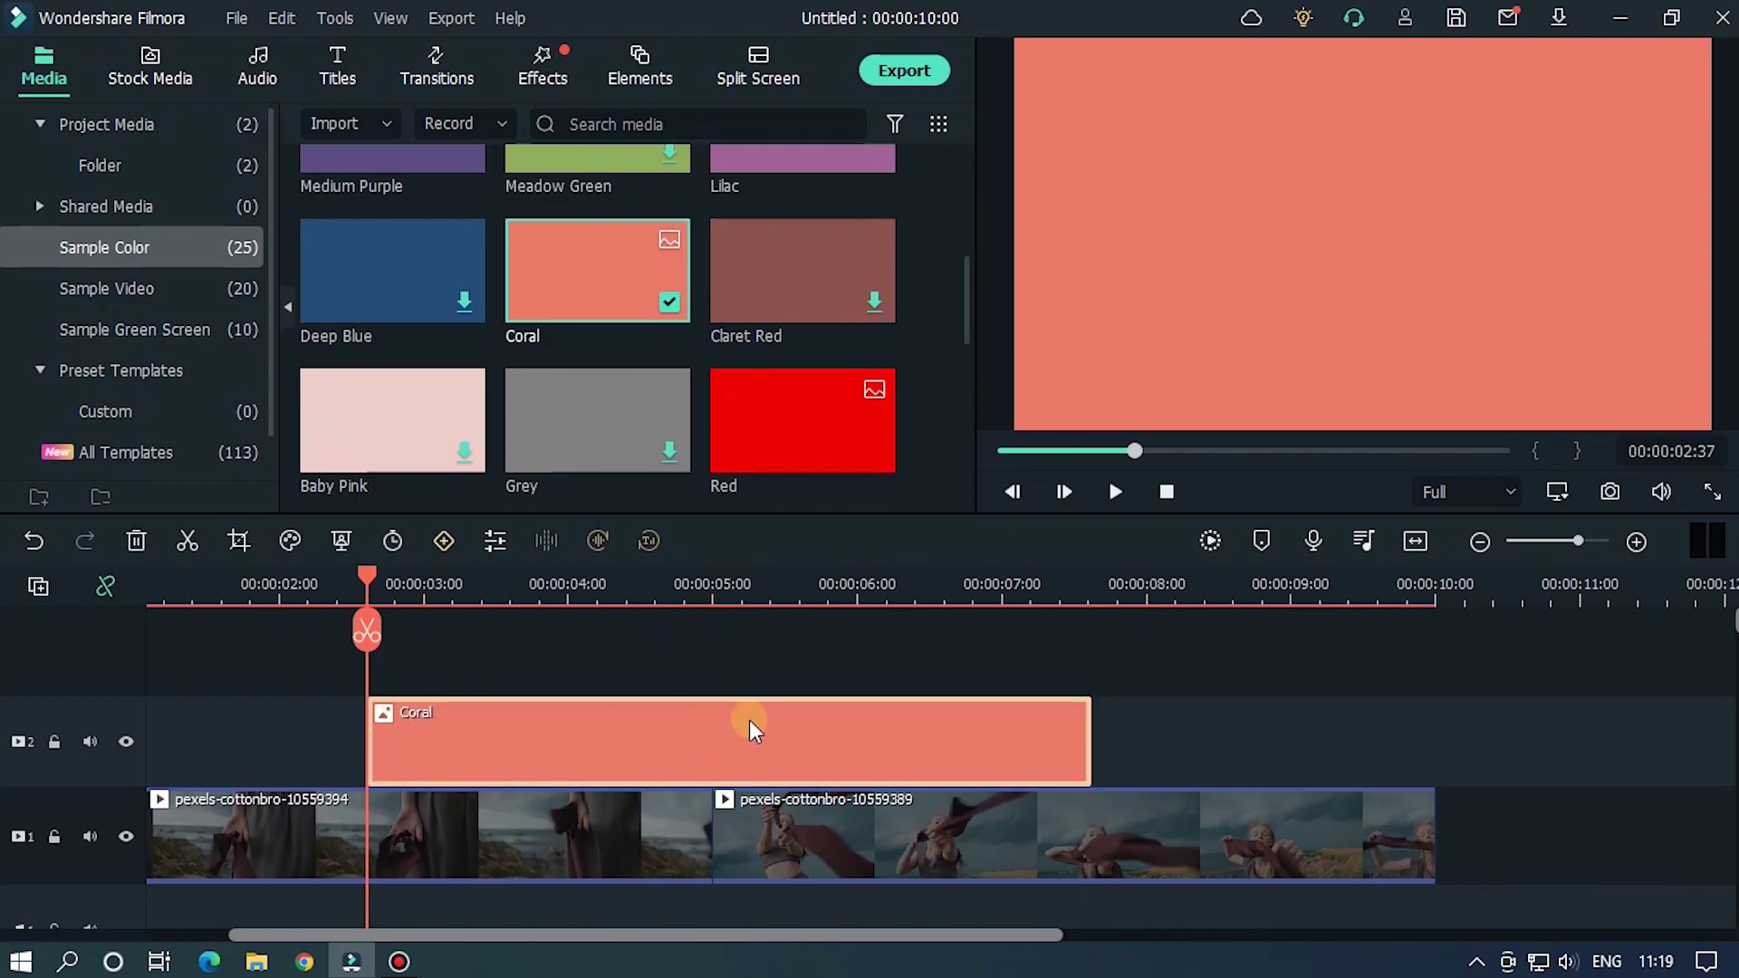
Step: Slide the Coral clip so it starts at the playhead at 00:00:02:29
click(369, 587)
drag(369, 587, 347, 584)
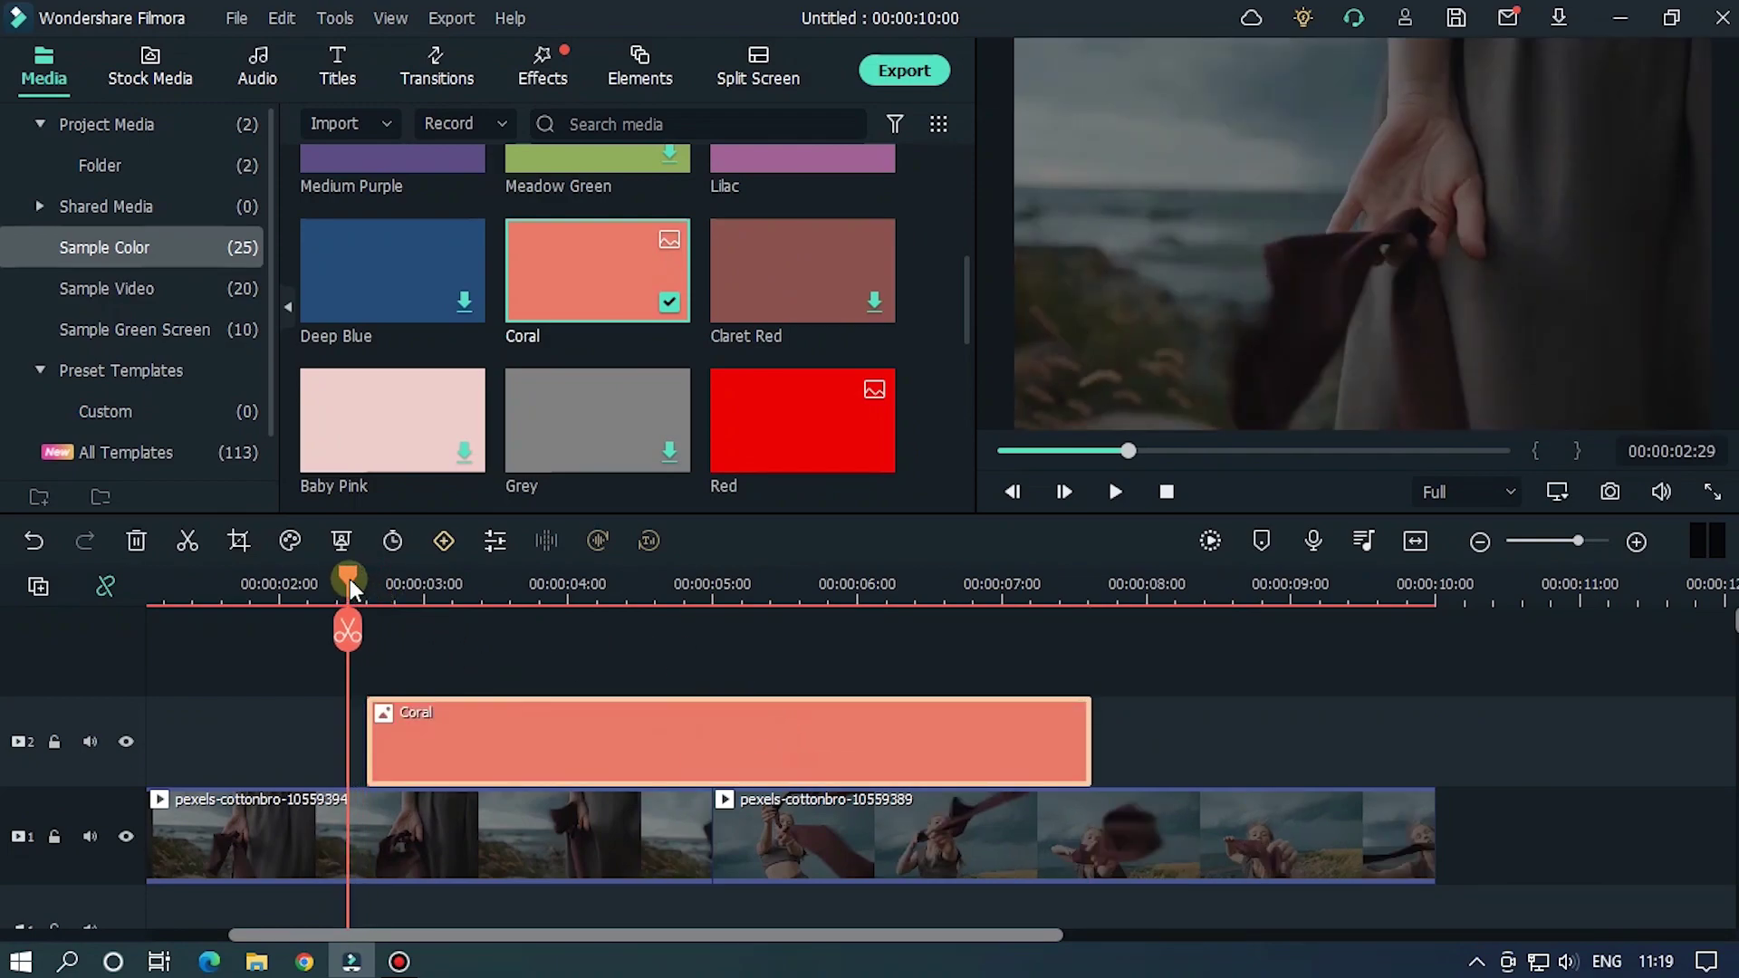
click(725, 752)
drag(733, 757, 703, 757)
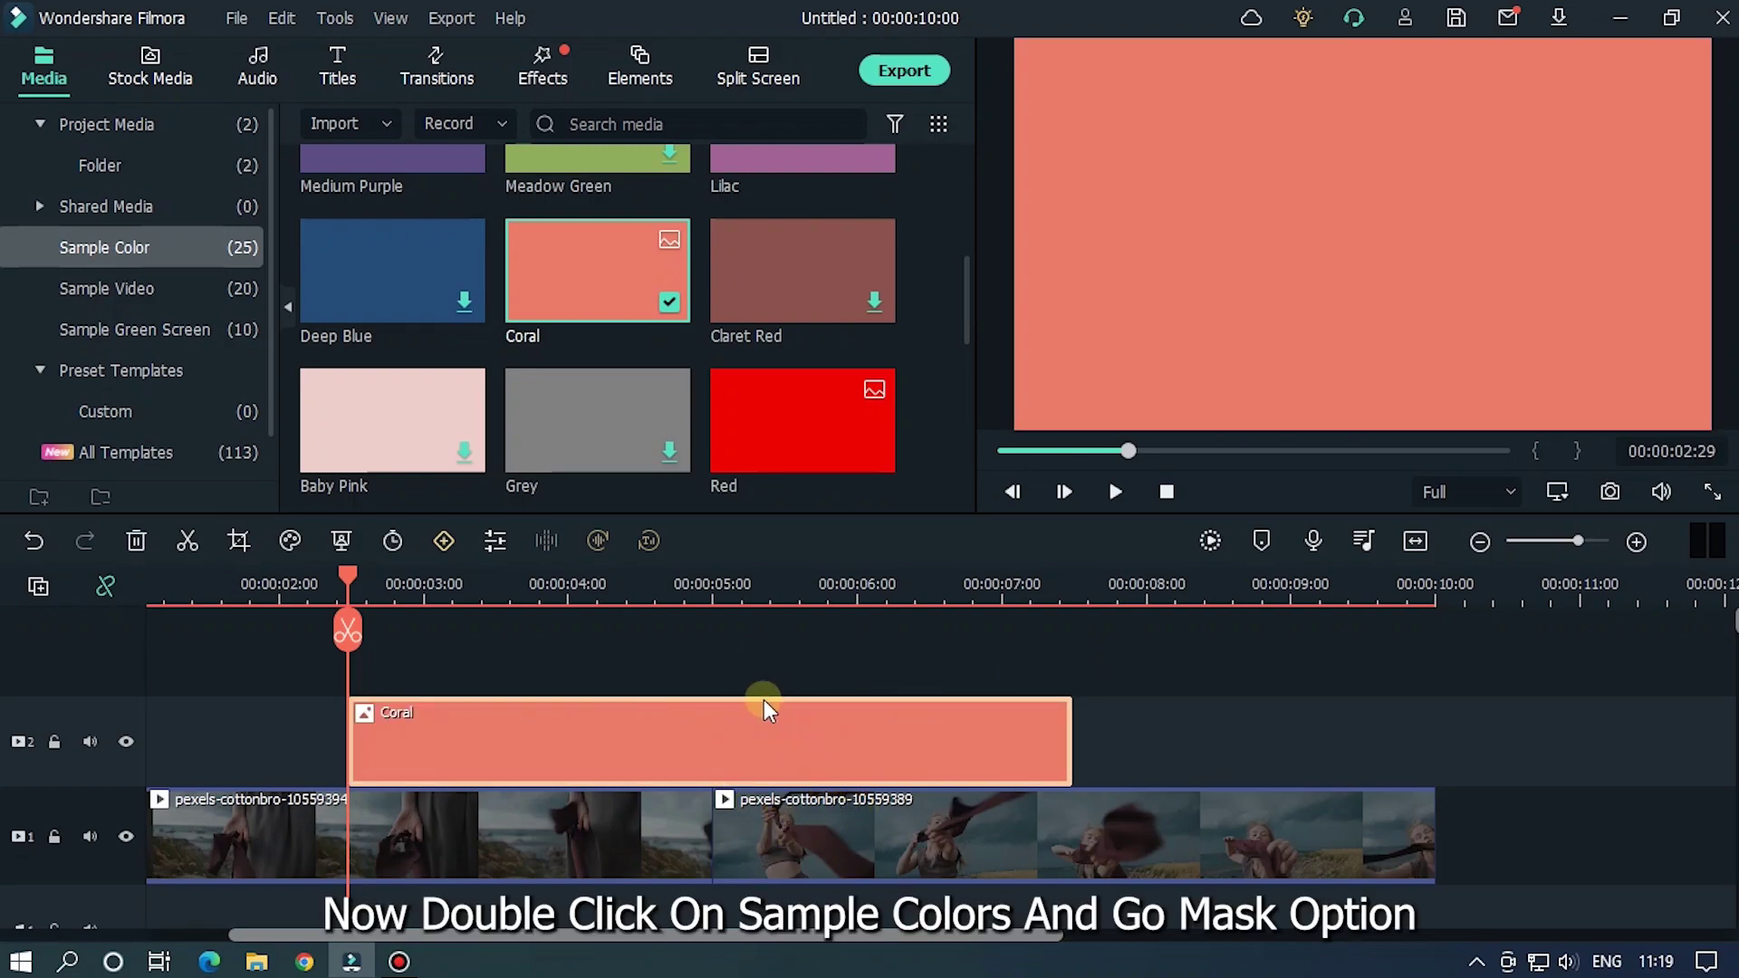
Step: Apply a Circle mask to the Coral clip, resized to an even circle and centred
double_click(738, 769)
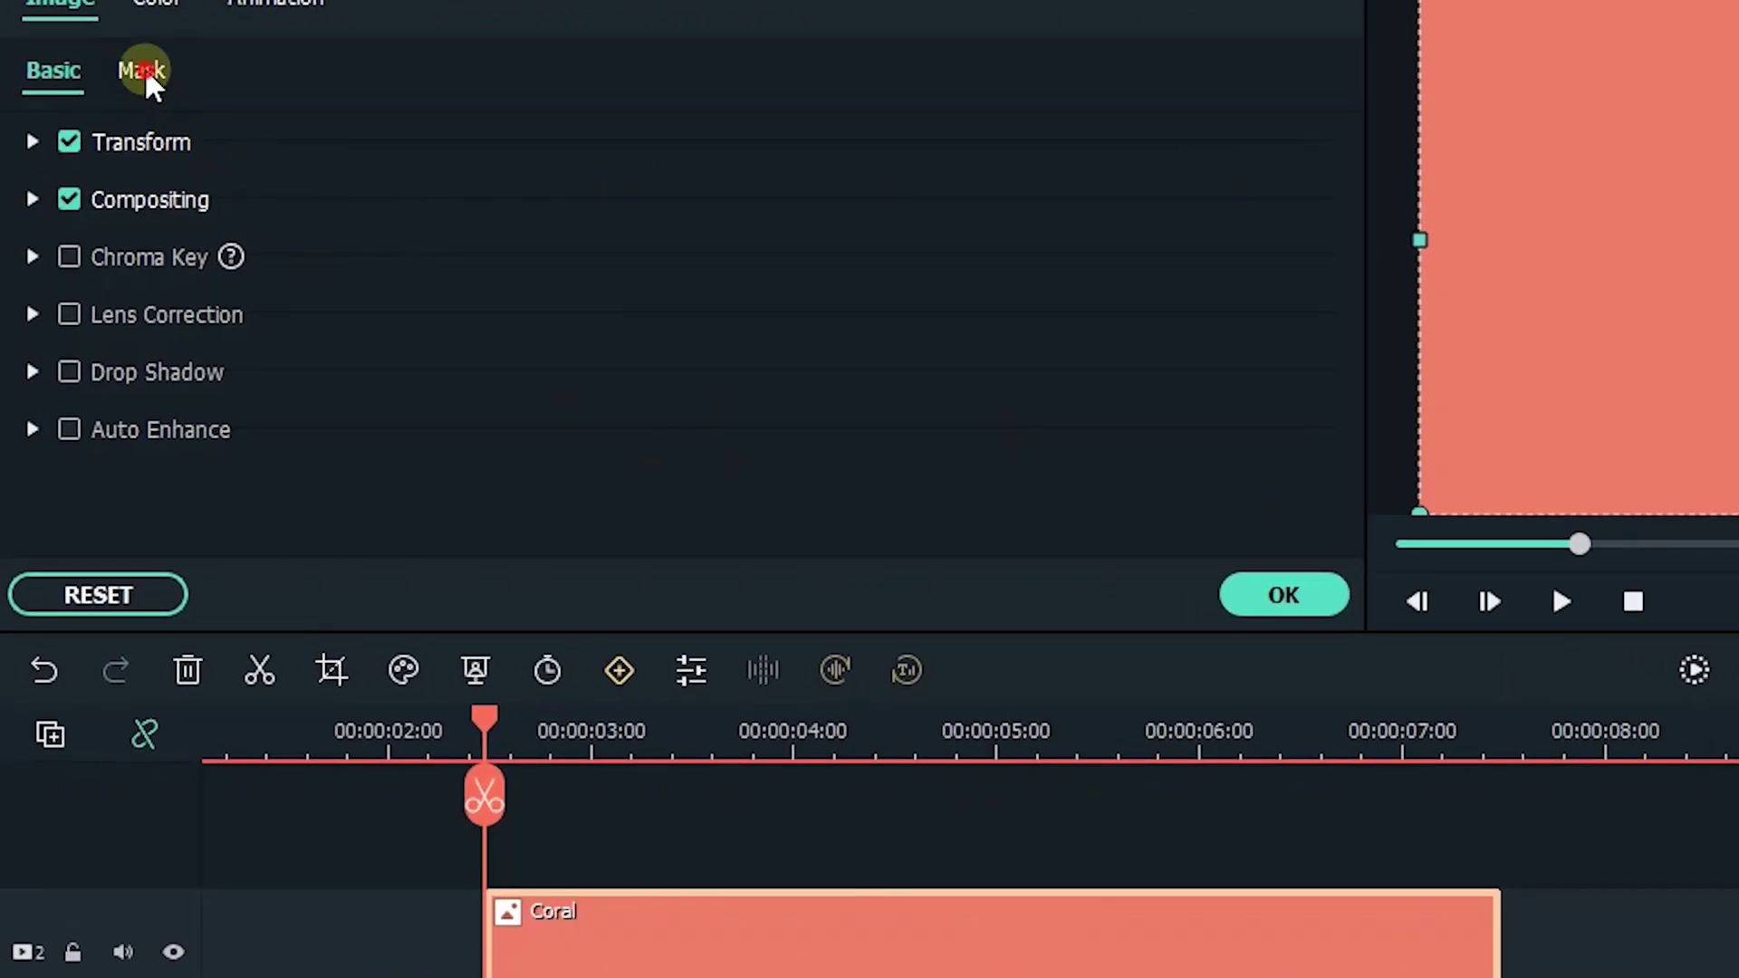
click(143, 70)
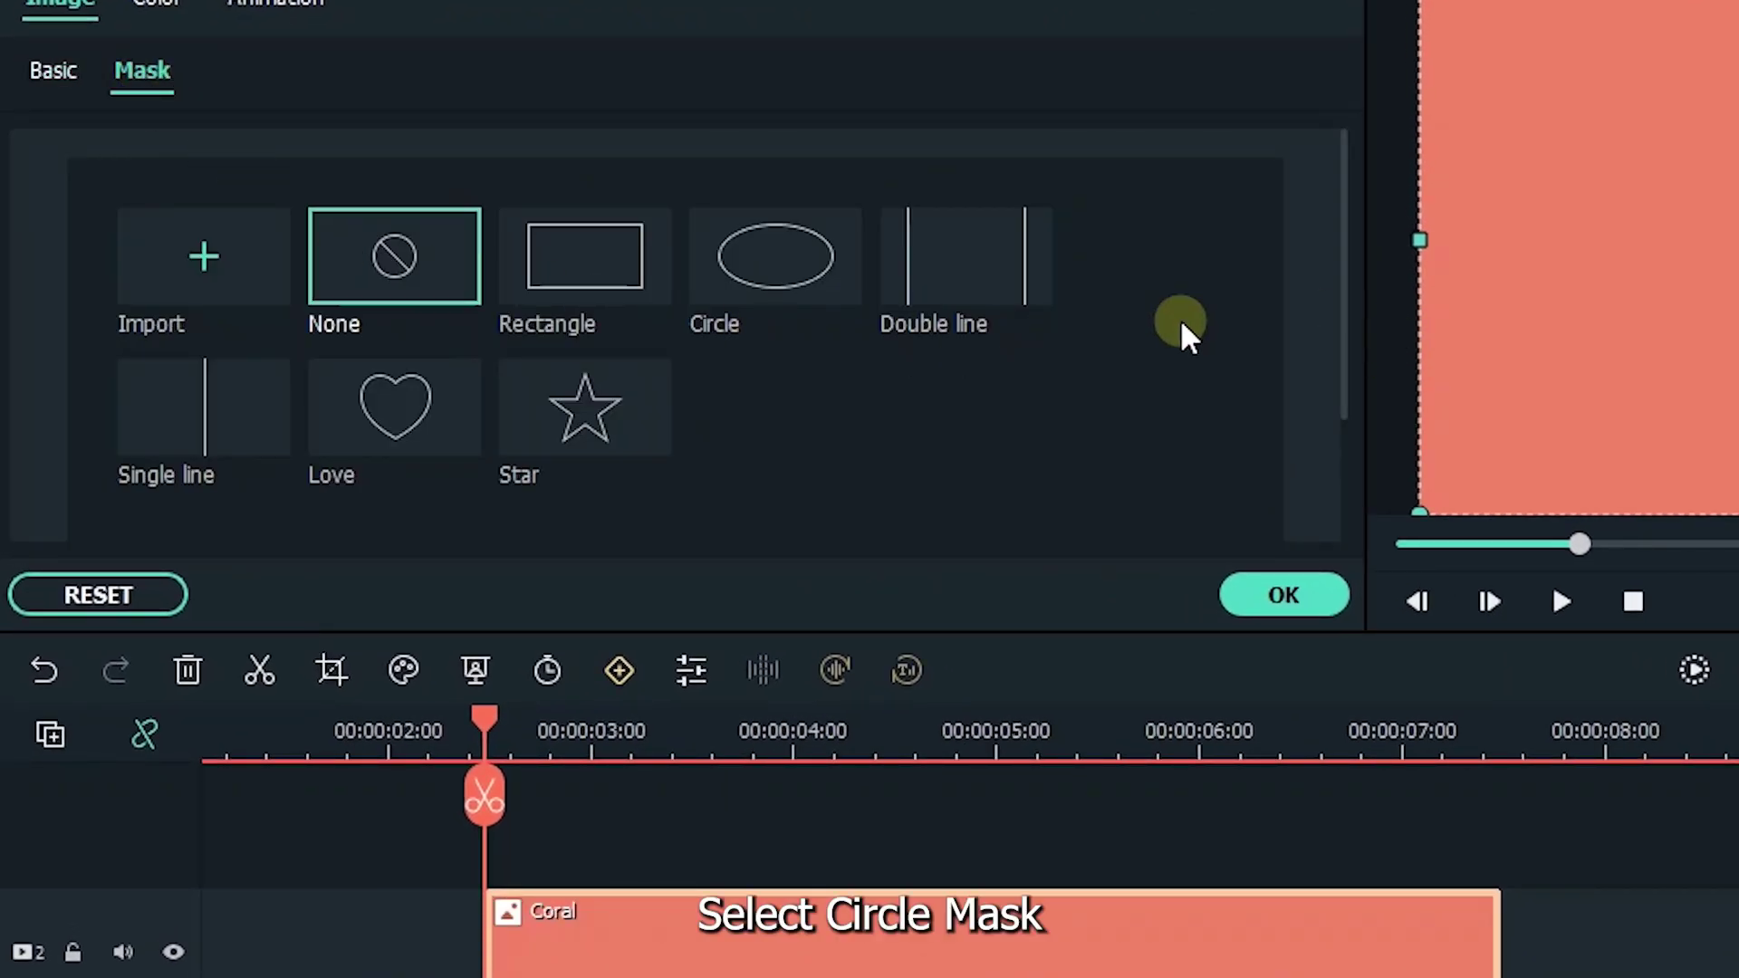
click(782, 274)
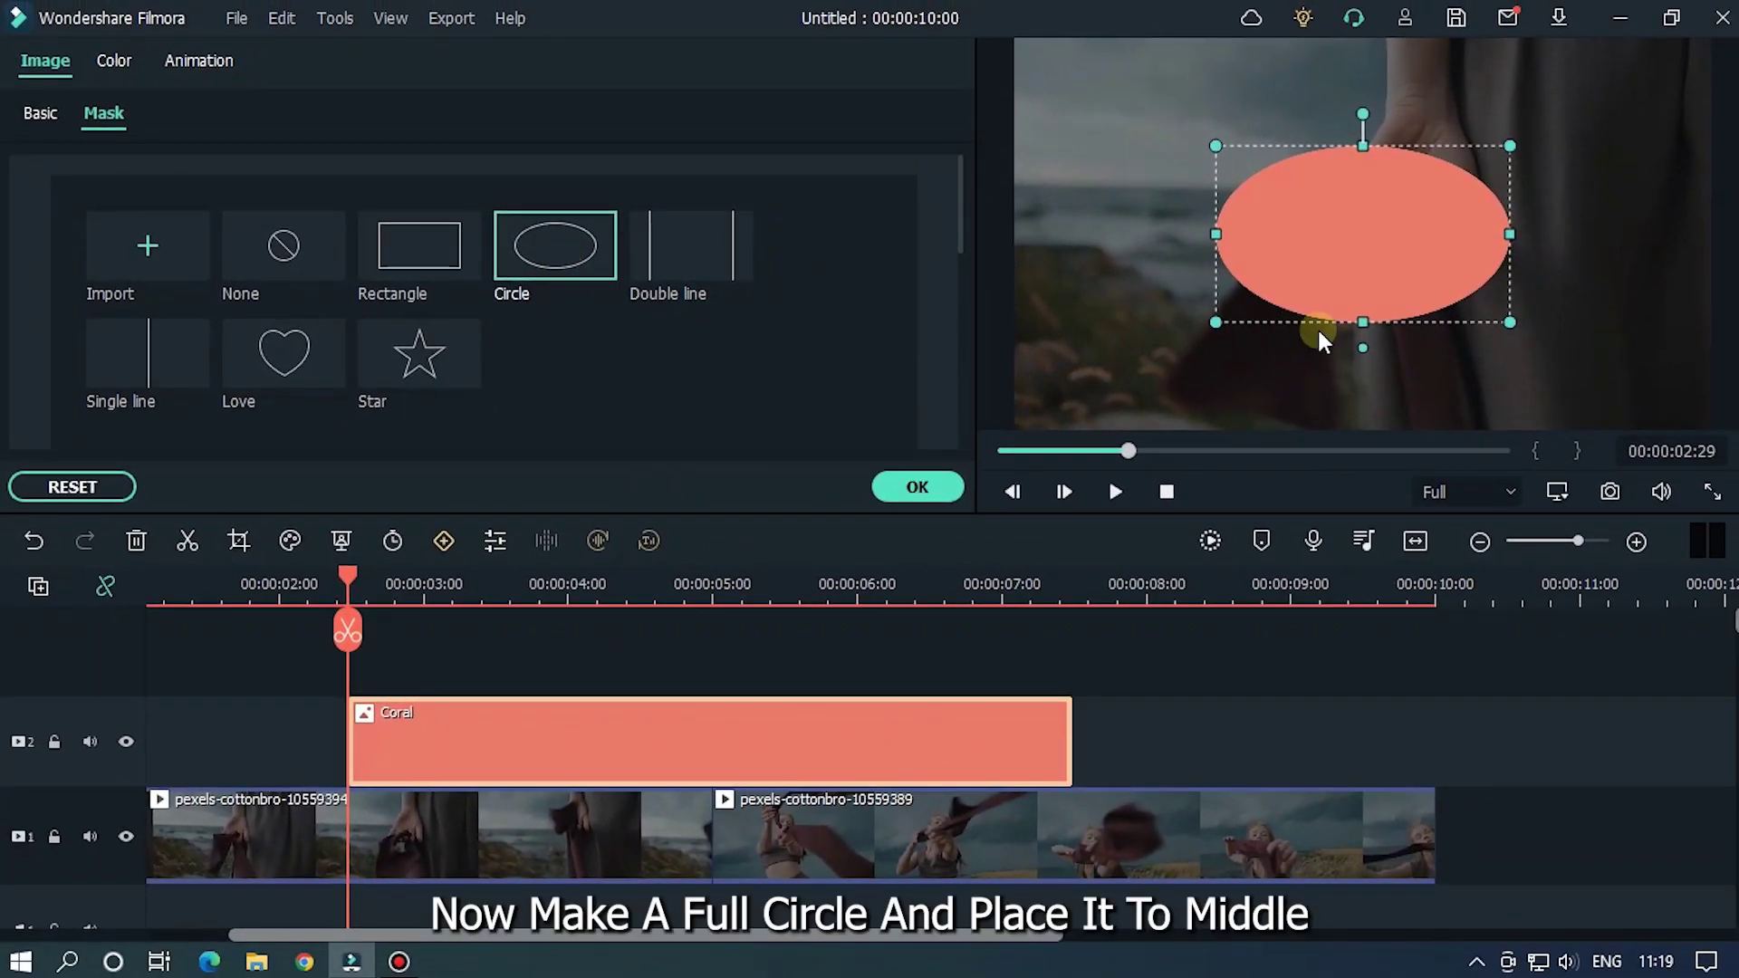
drag(1376, 323, 1360, 378)
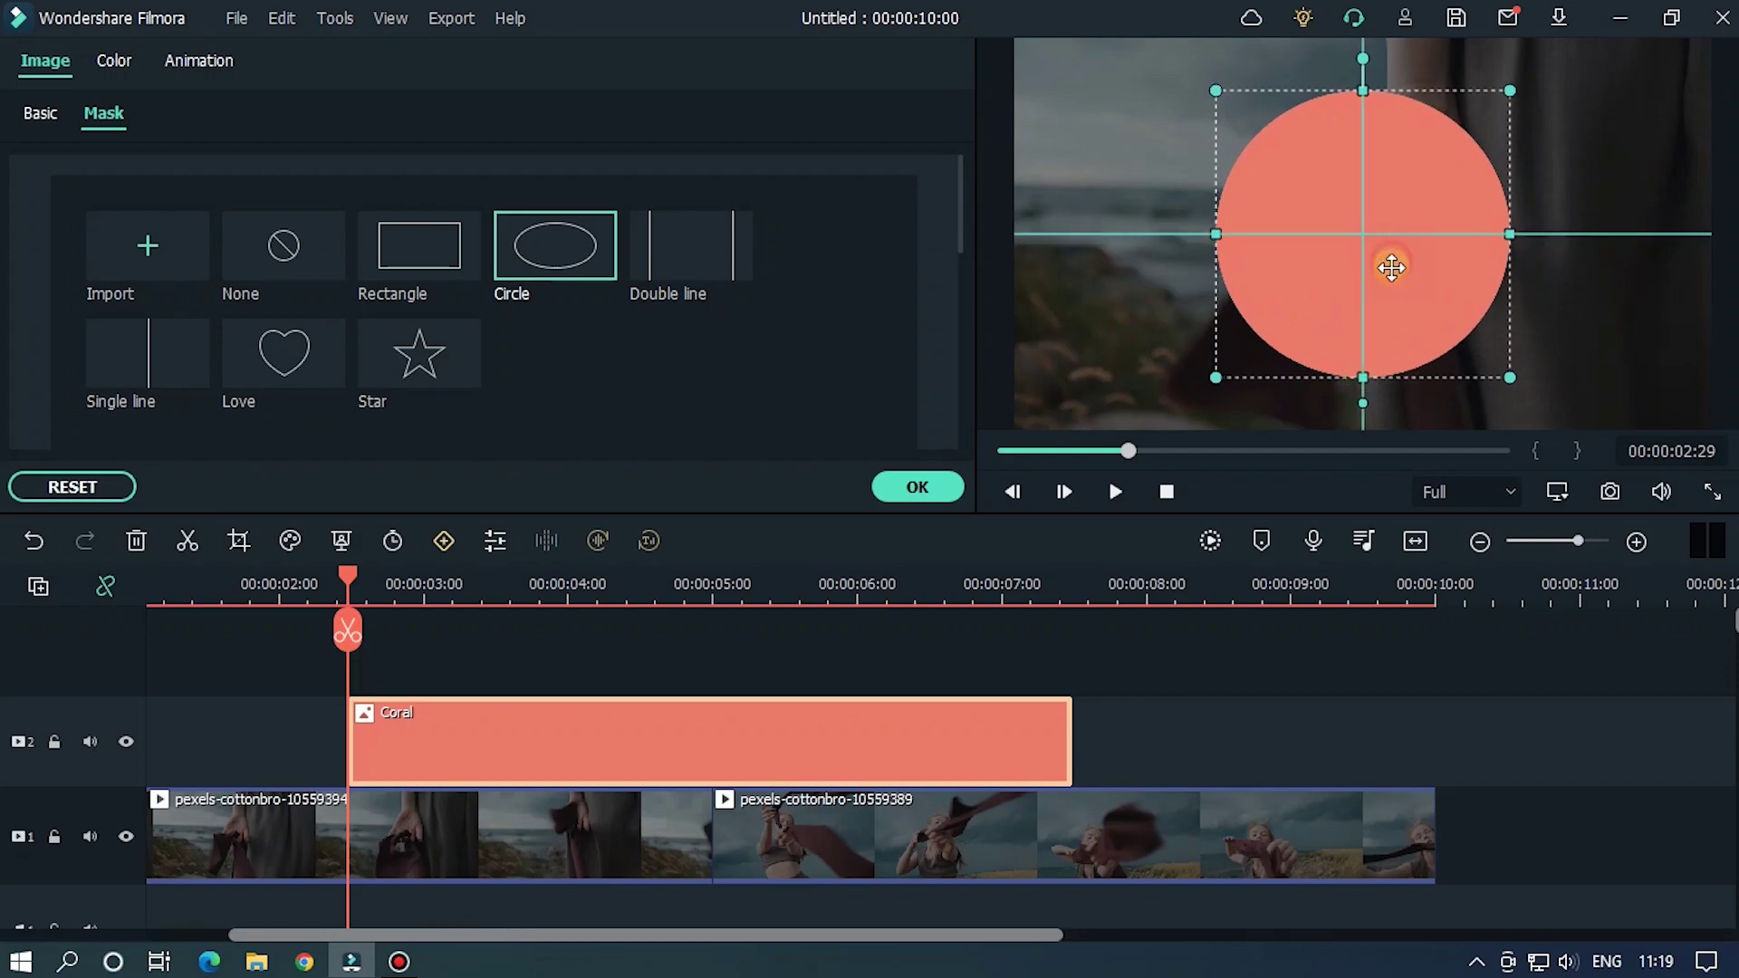
drag(1511, 381, 1456, 345)
mouse_move(1379, 220)
mouse_down()
mouse_move(1359, 232)
mouse_move(1377, 226)
mouse_up()
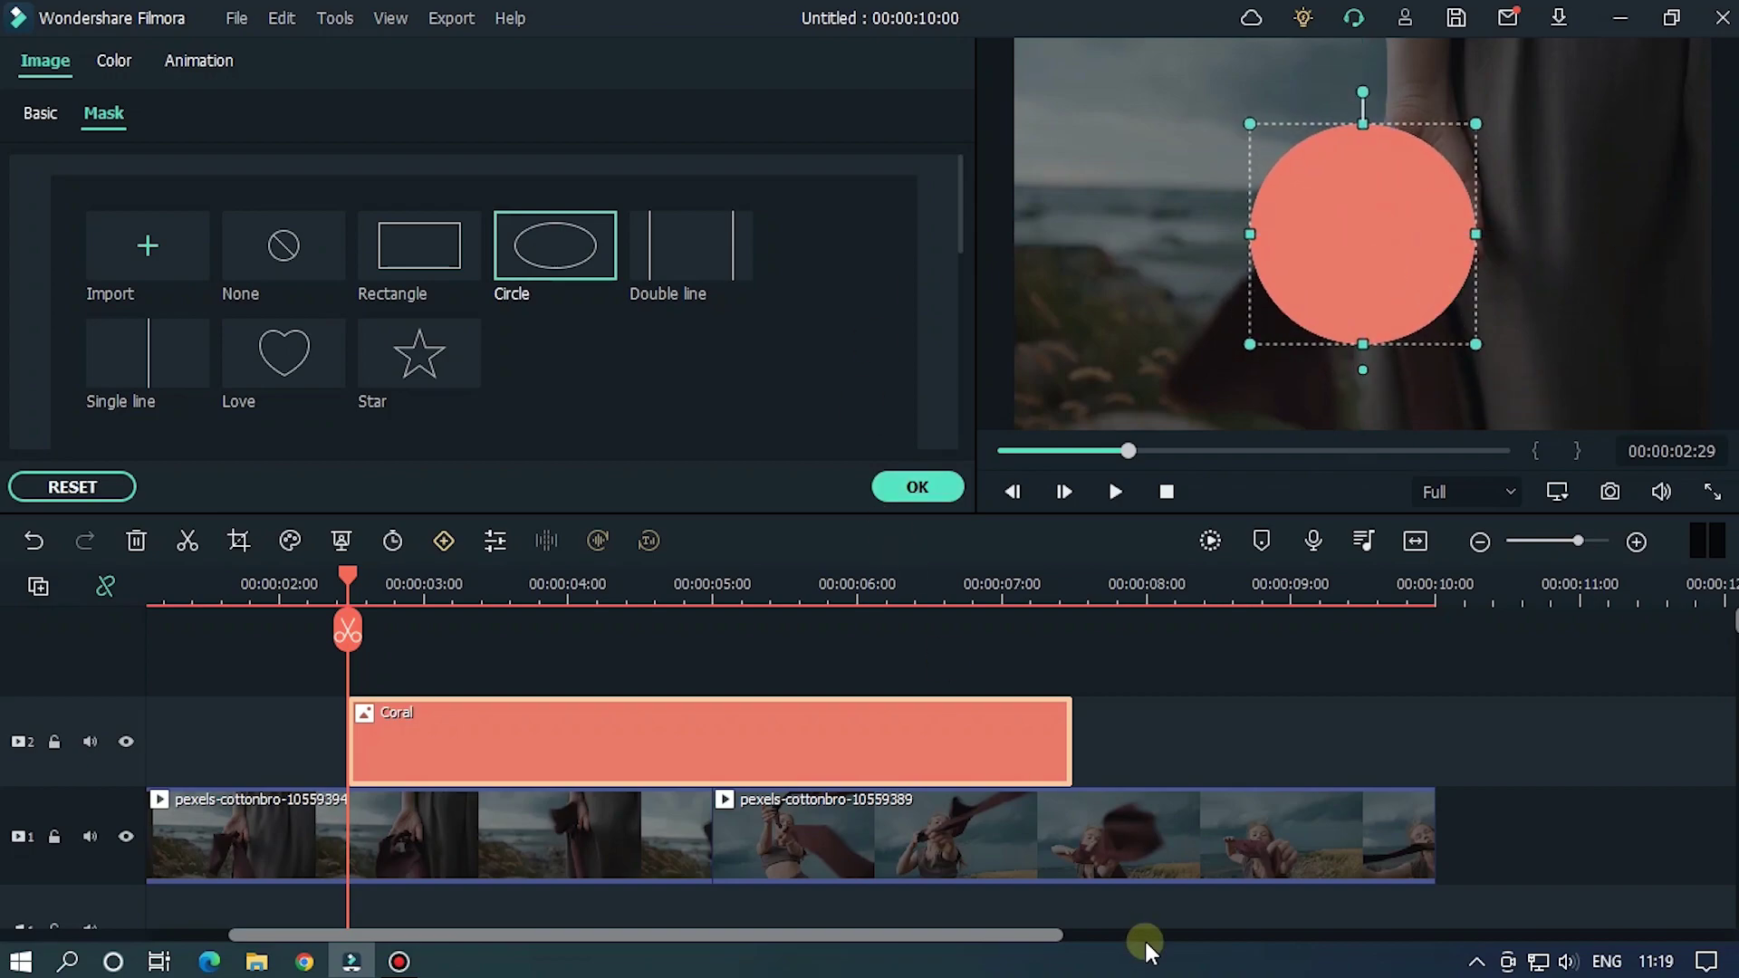
Step: Invert the mask so coral surrounds the hole, with circle scale set to 0.38
scroll(748, 360, down, 2)
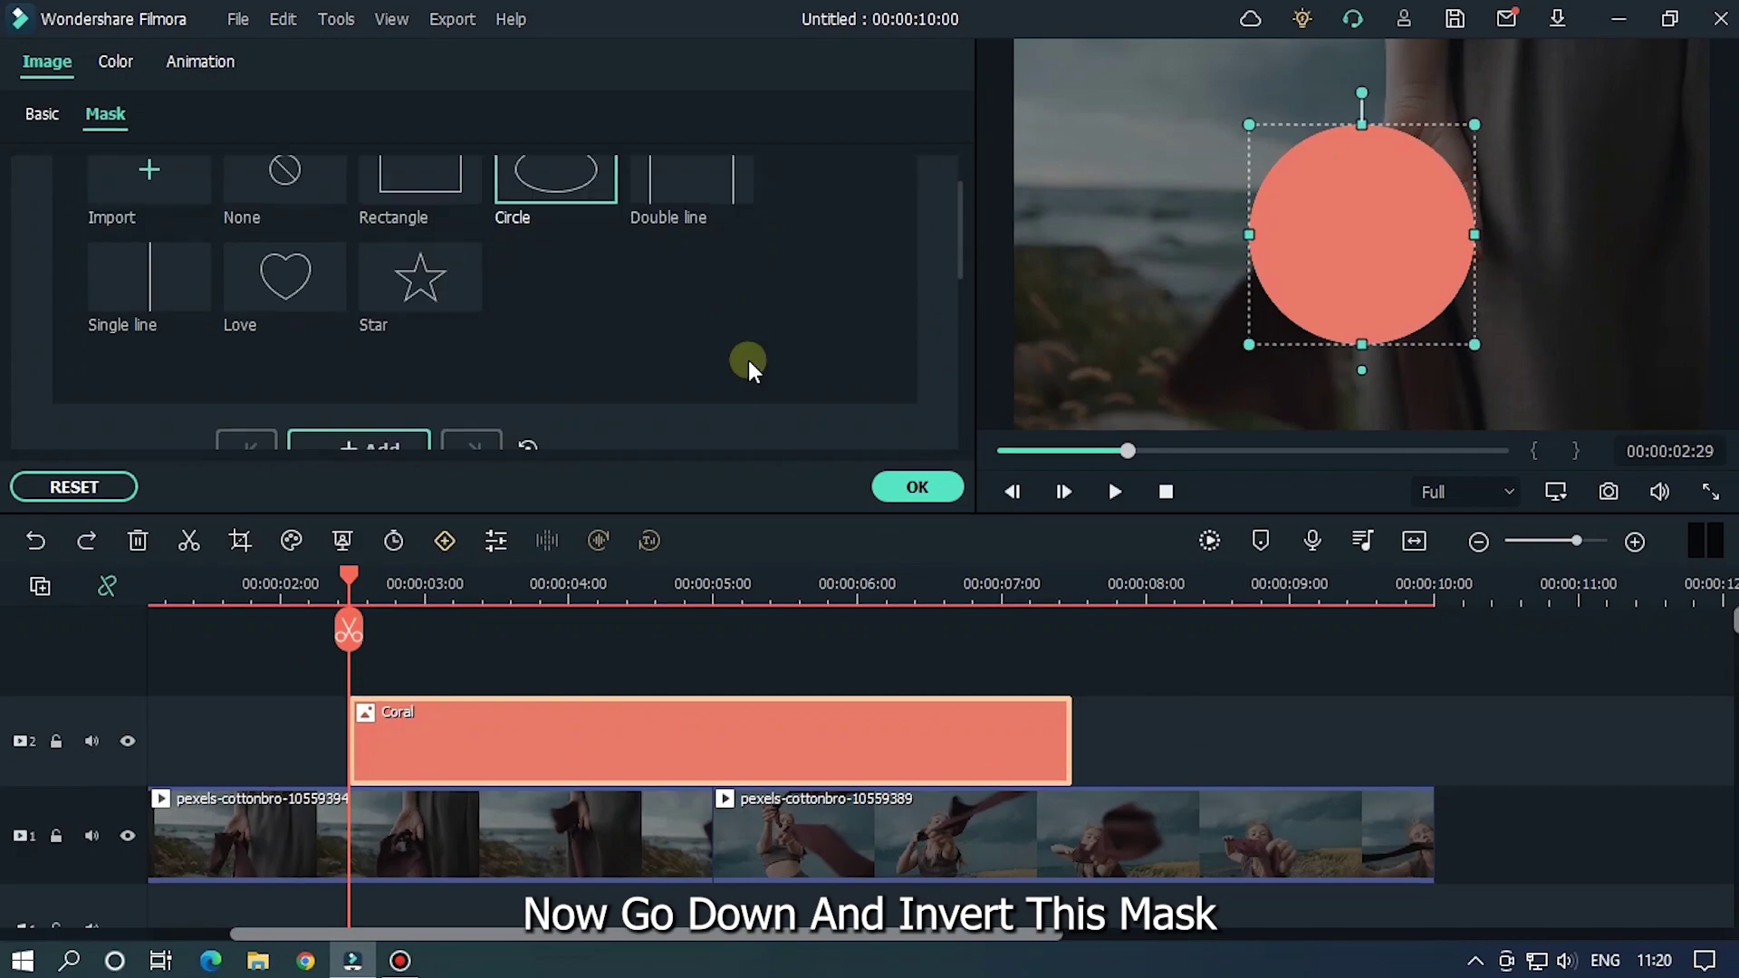
scroll(748, 361, down, 5)
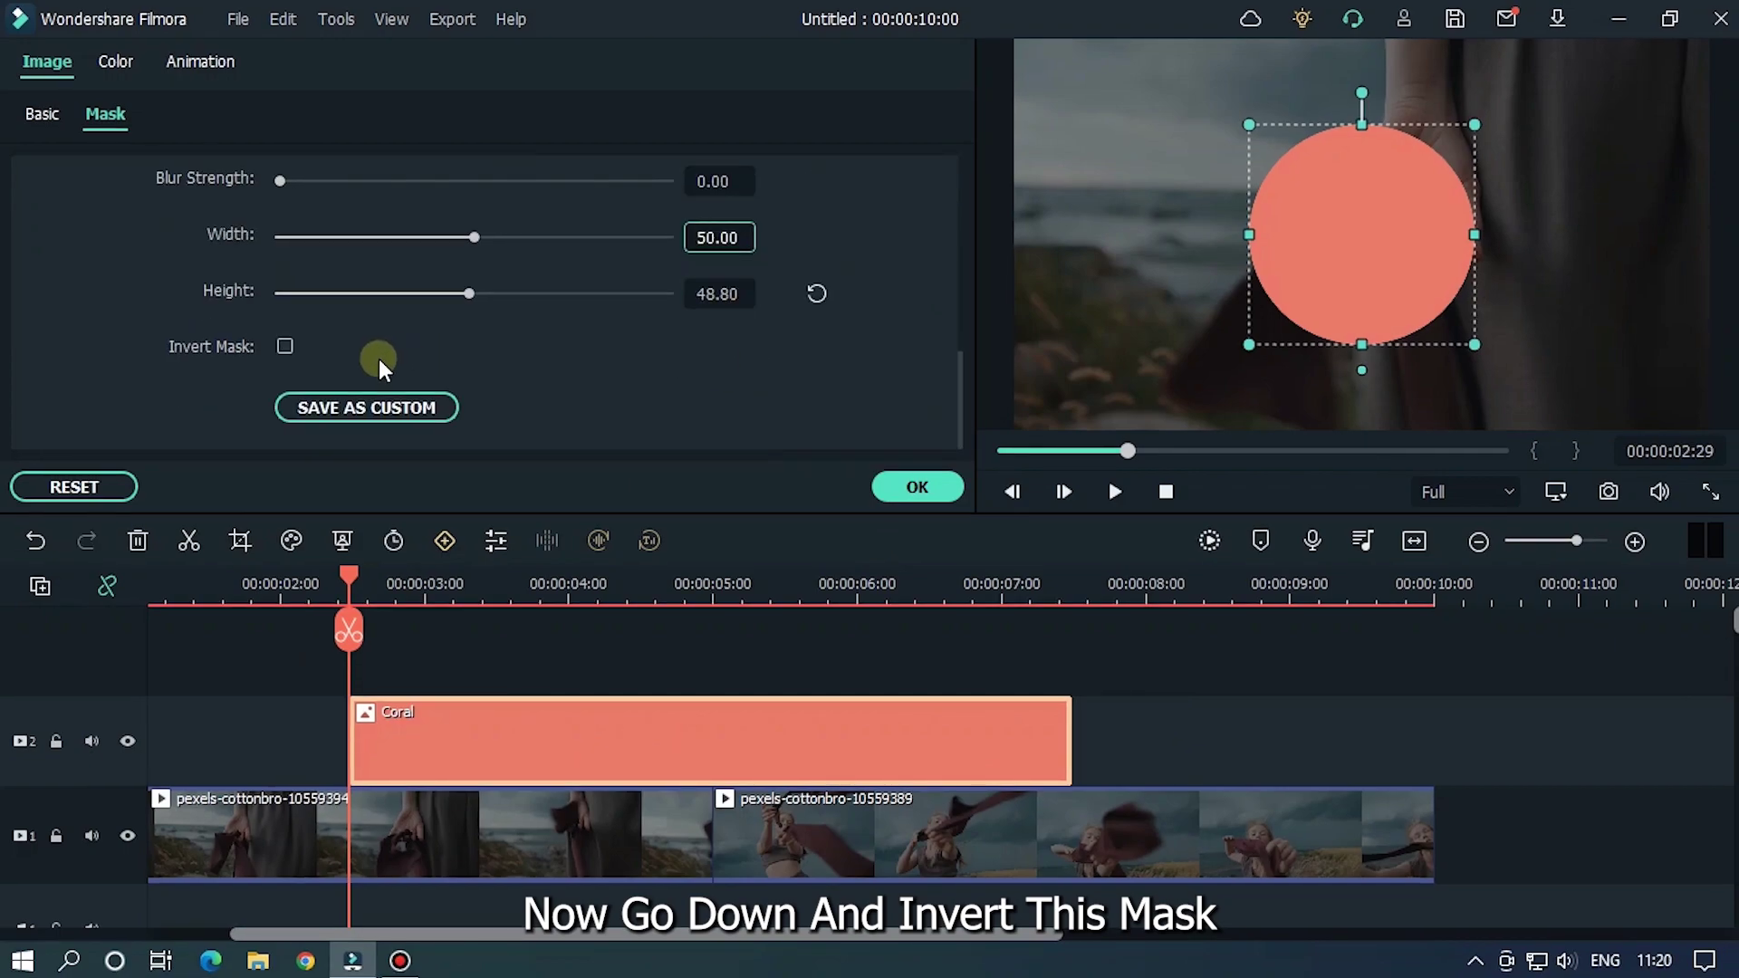
click(285, 346)
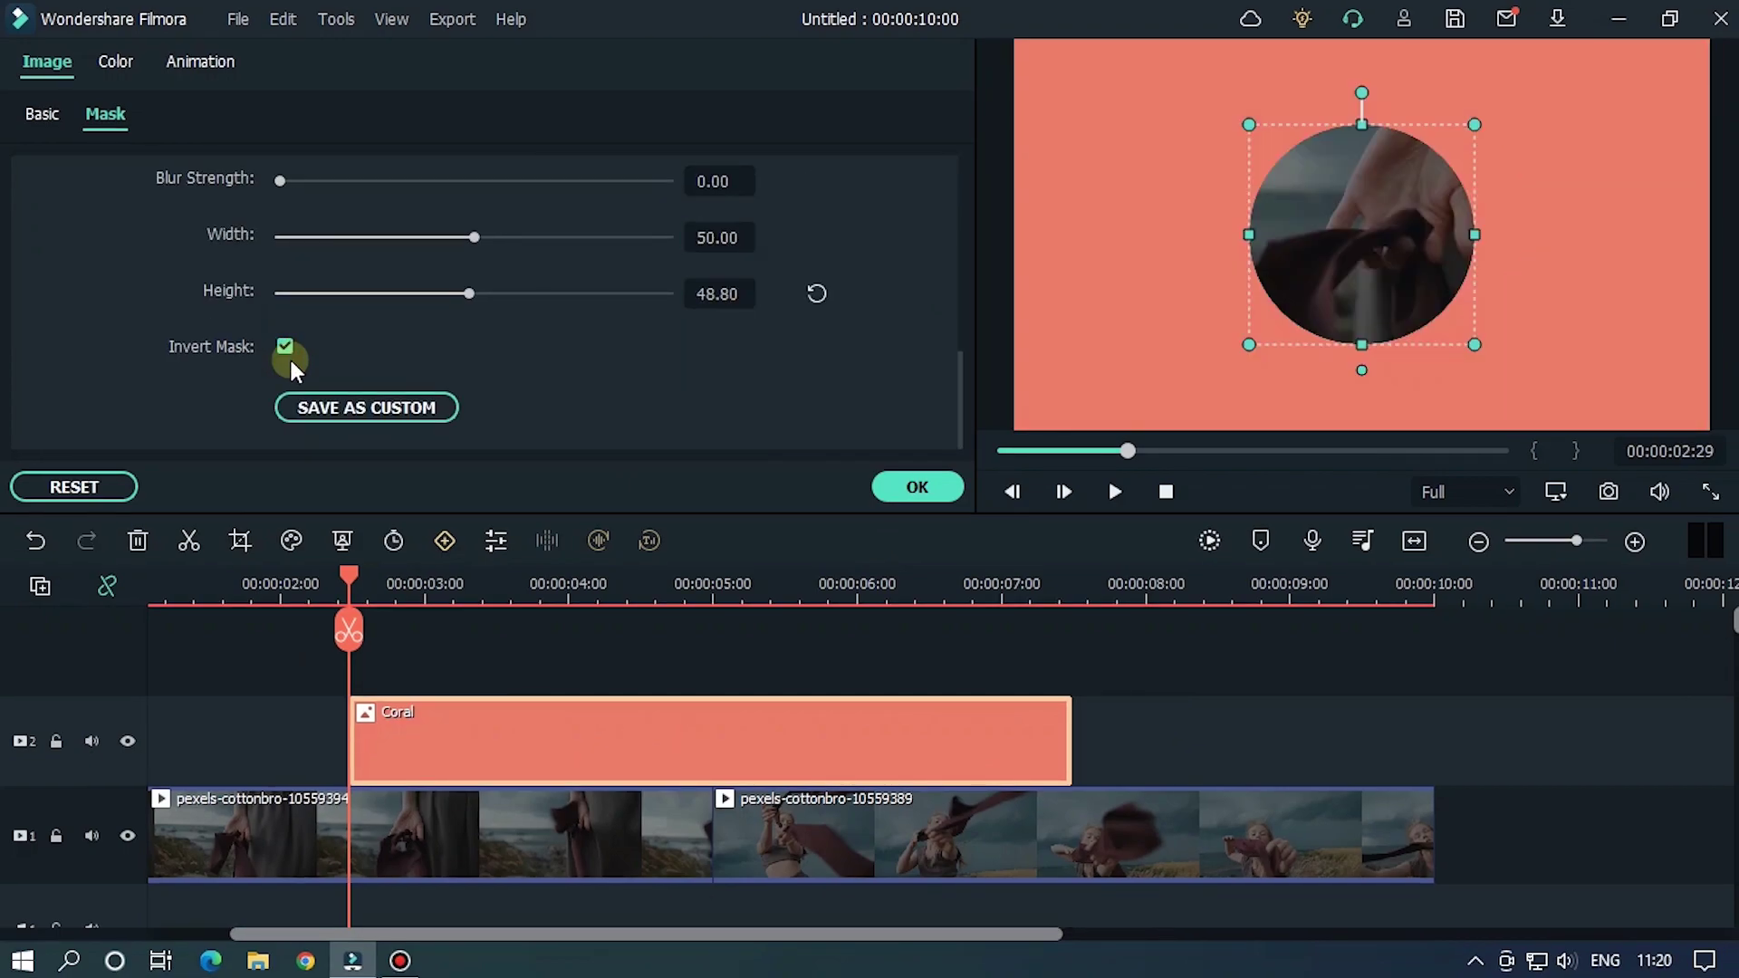
scroll(795, 384, up, 3)
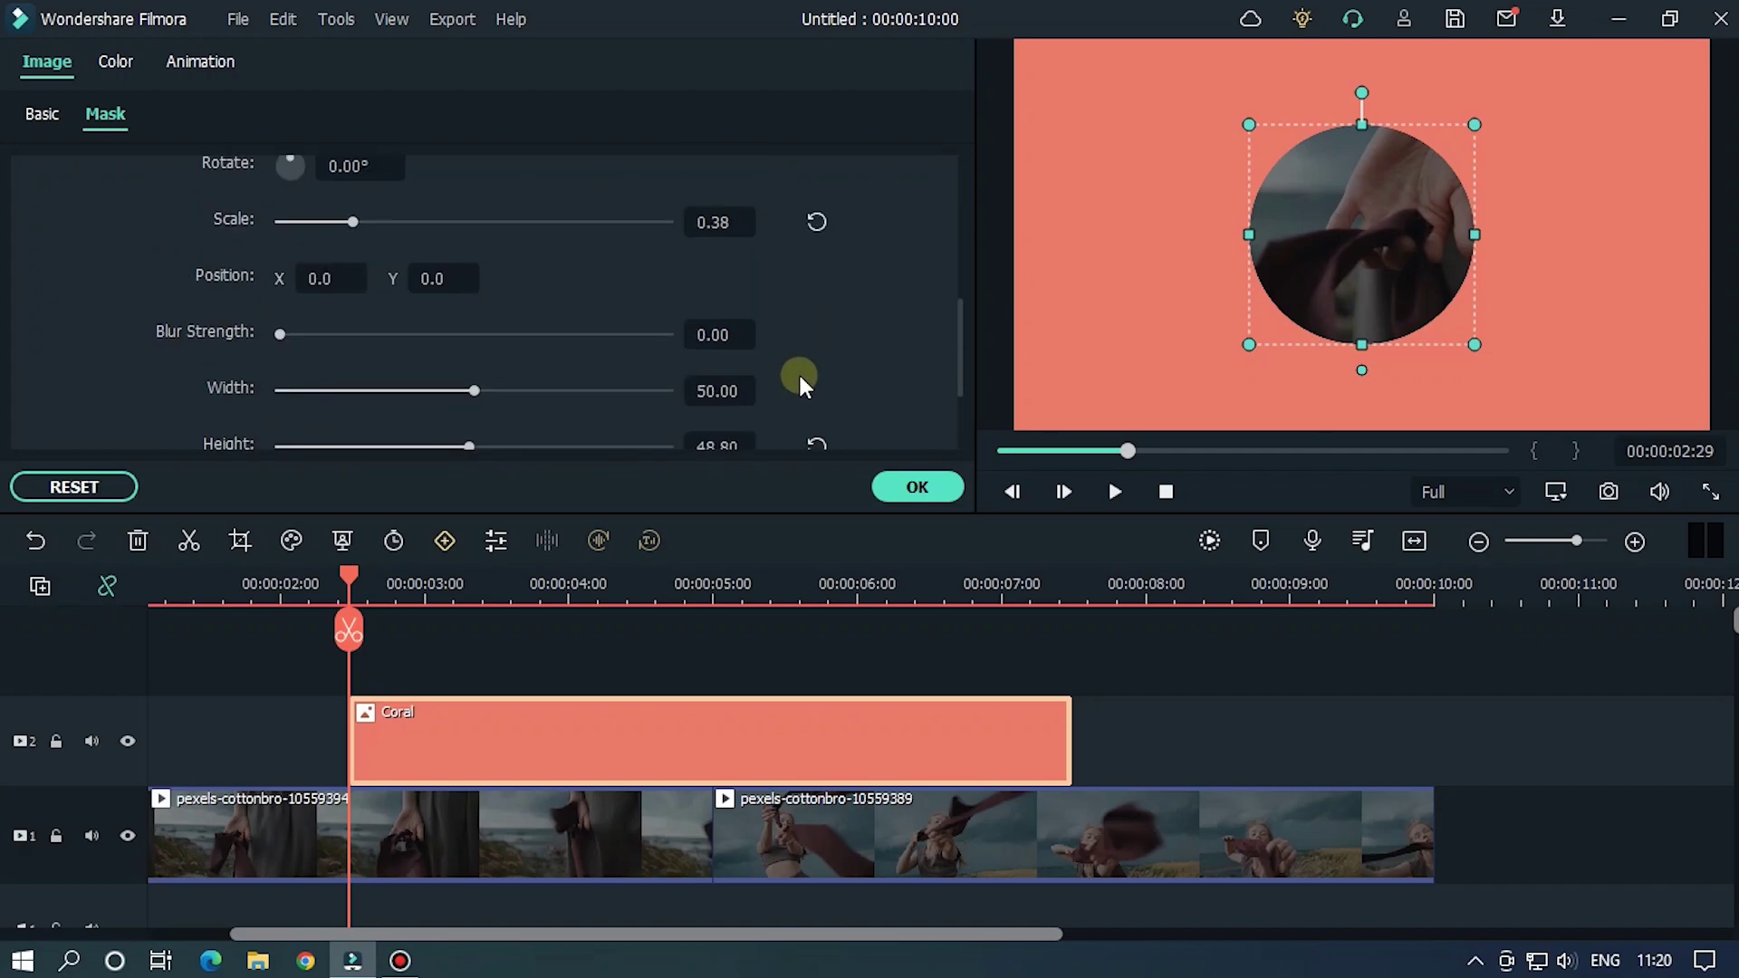
scroll(797, 371, up, 2)
mouse_move(346, 301)
mouse_down()
mouse_move(595, 291)
mouse_move(276, 303)
mouse_move(563, 297)
mouse_move(353, 301)
mouse_up()
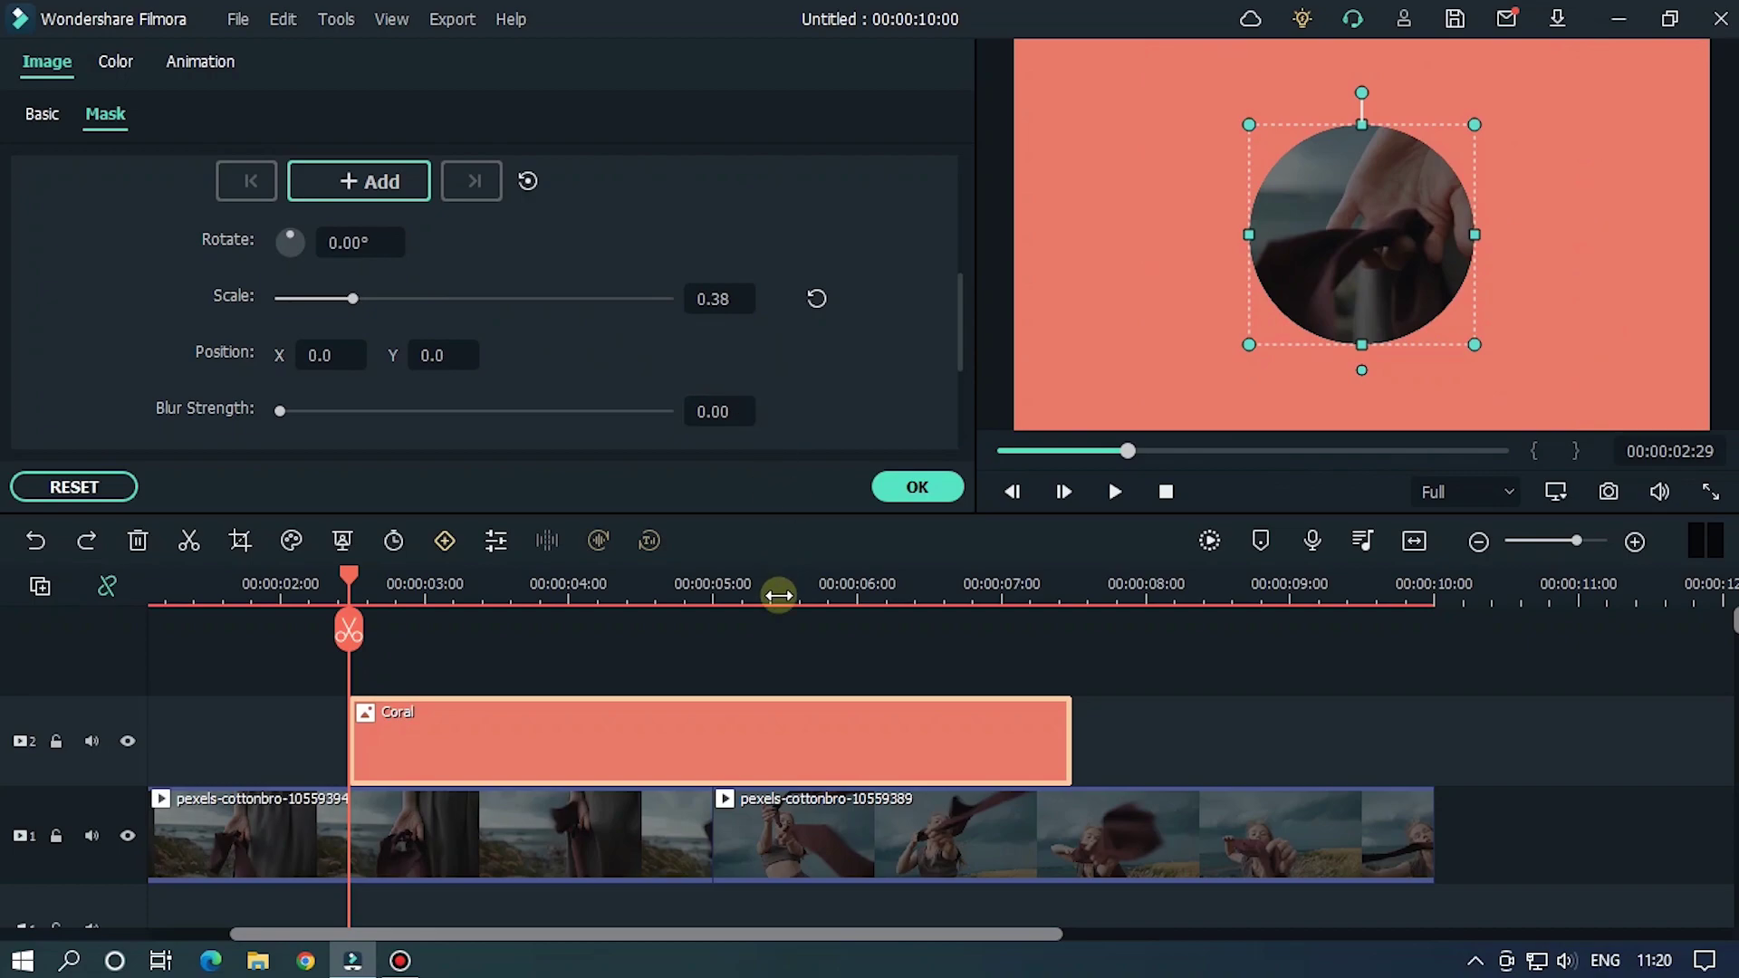
Step: Place the playhead at the 00:00:05:00 clip join
click(717, 594)
scroll(755, 595, up, 5)
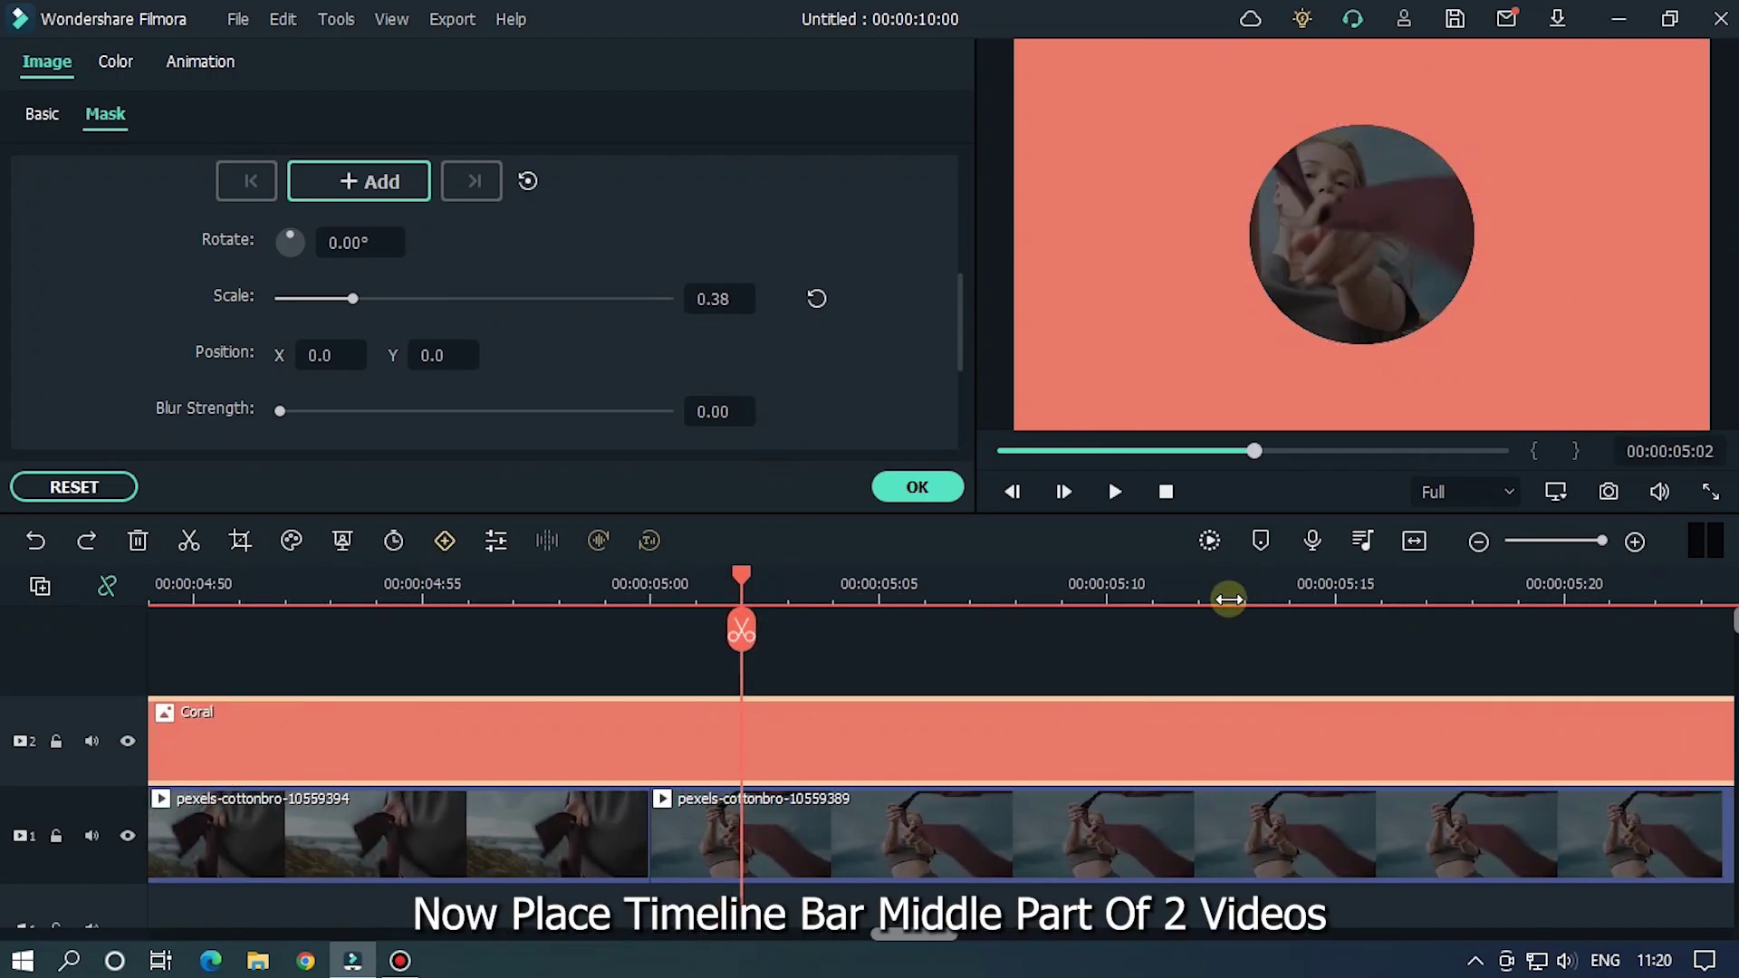
drag(895, 940, 879, 932)
drag(1008, 584, 922, 585)
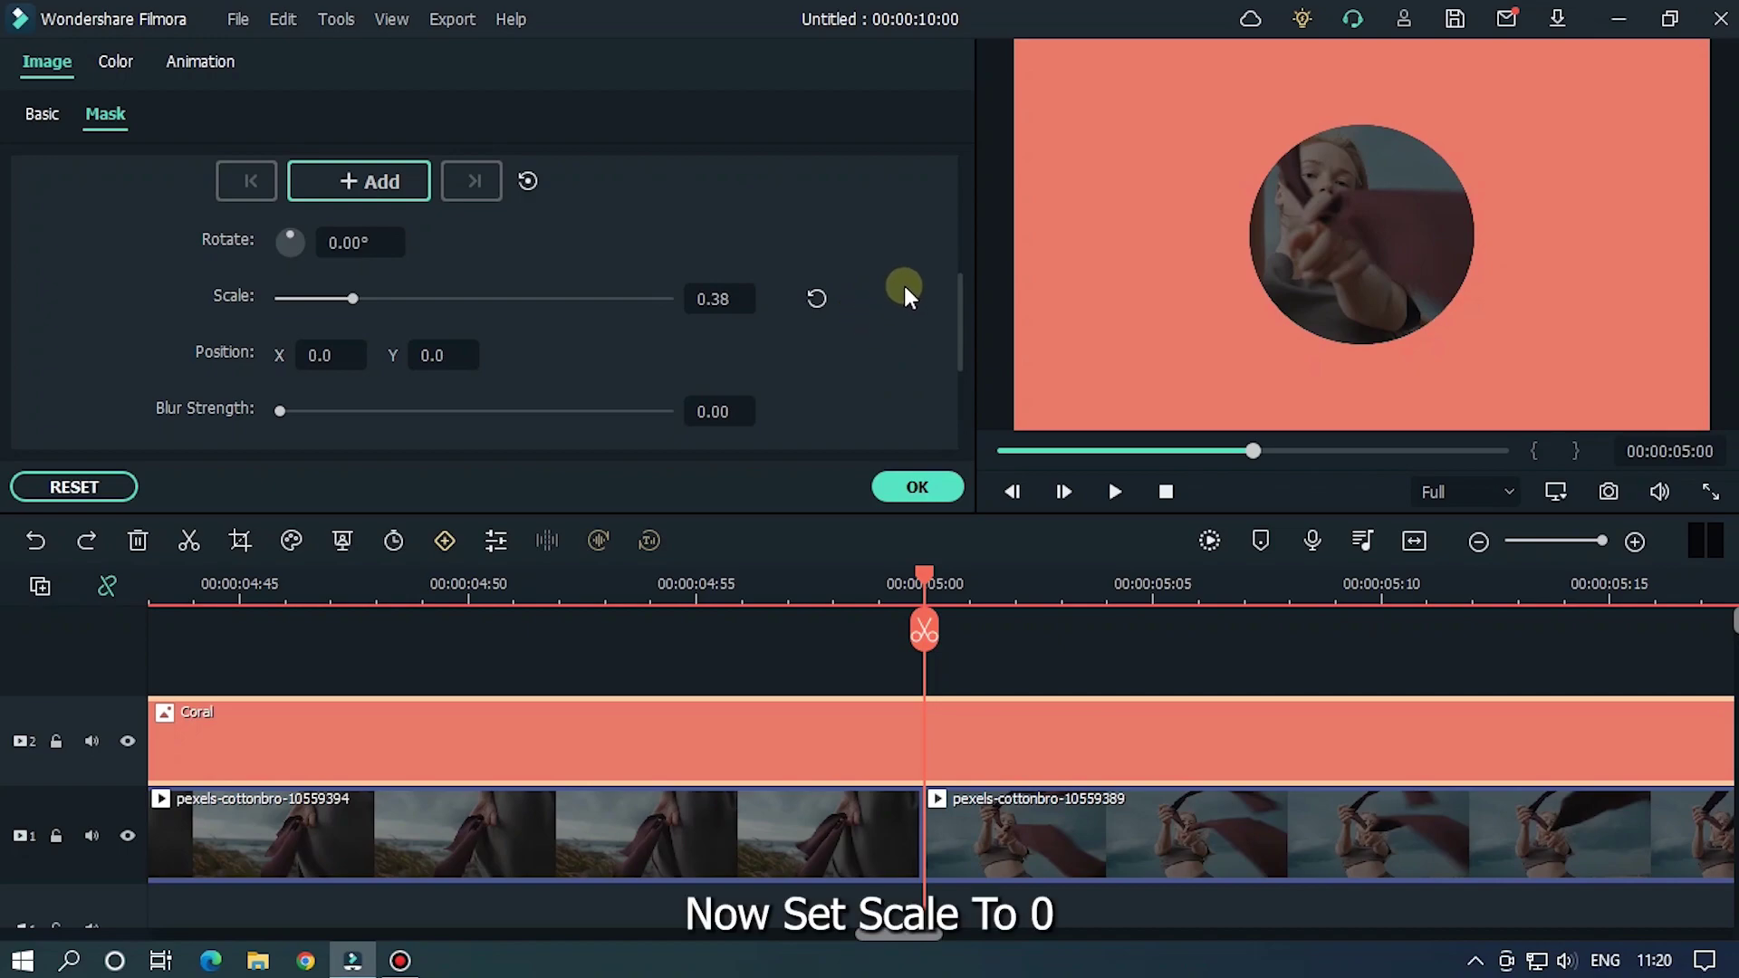
scroll(904, 285, down, 2)
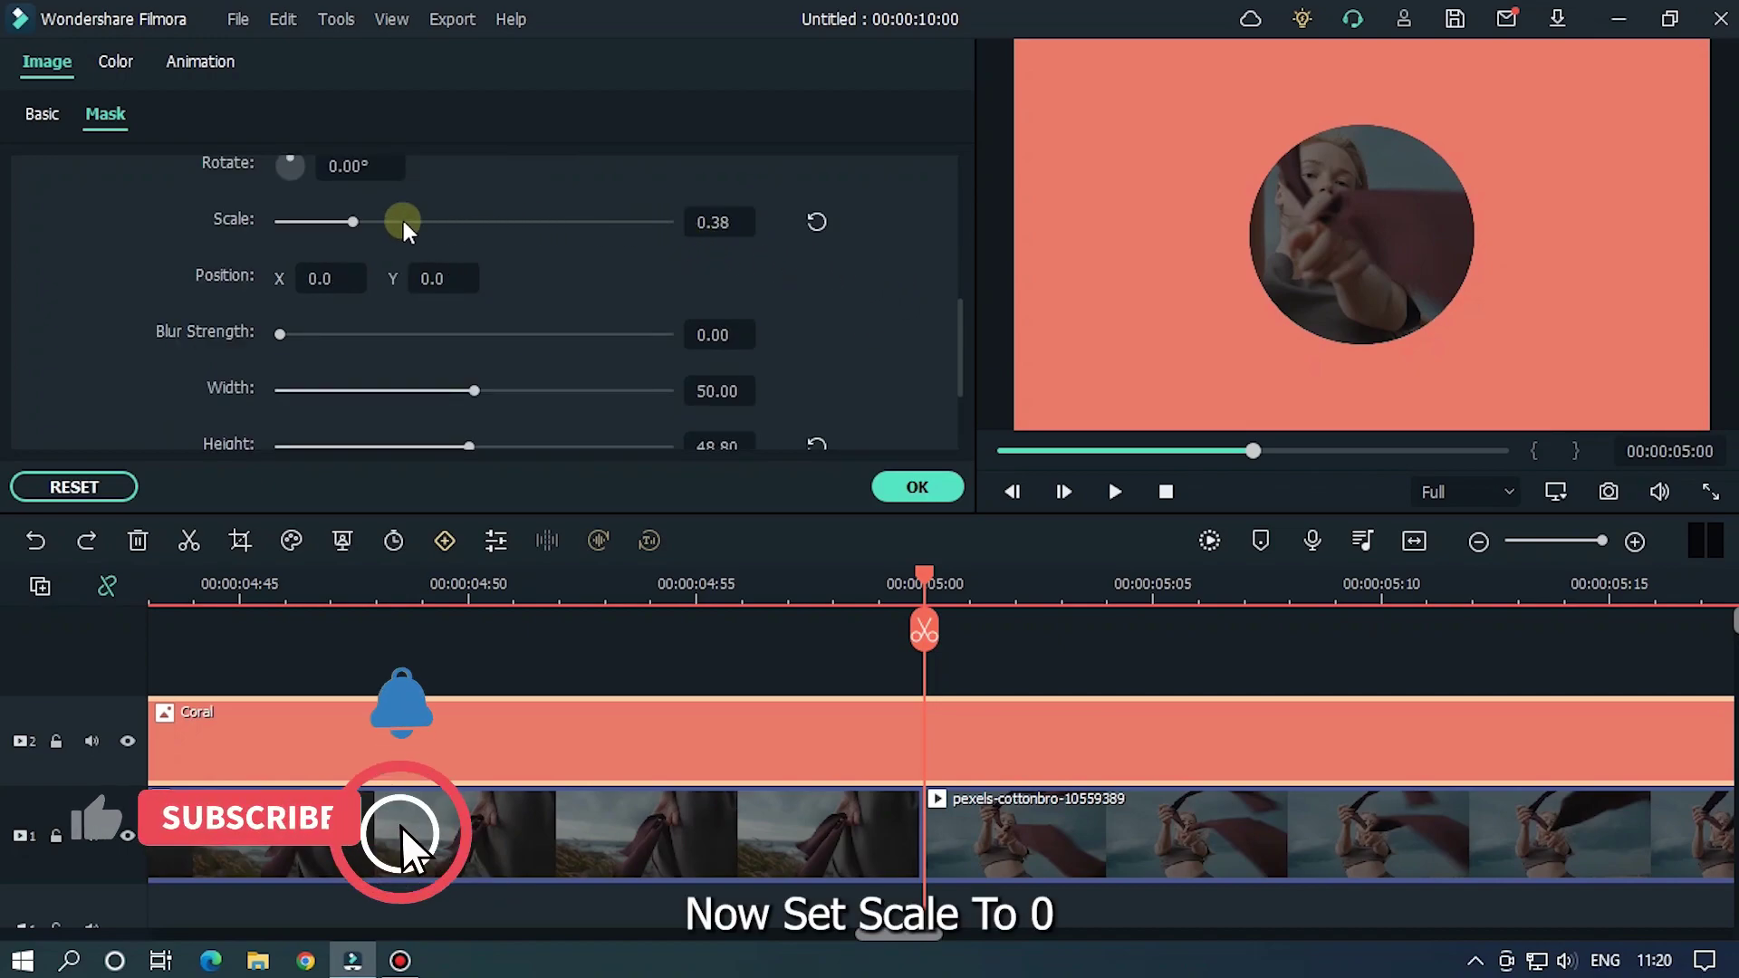
Step: Set the mask scale to 0.01 and blur strength to 20
drag(352, 222, 256, 227)
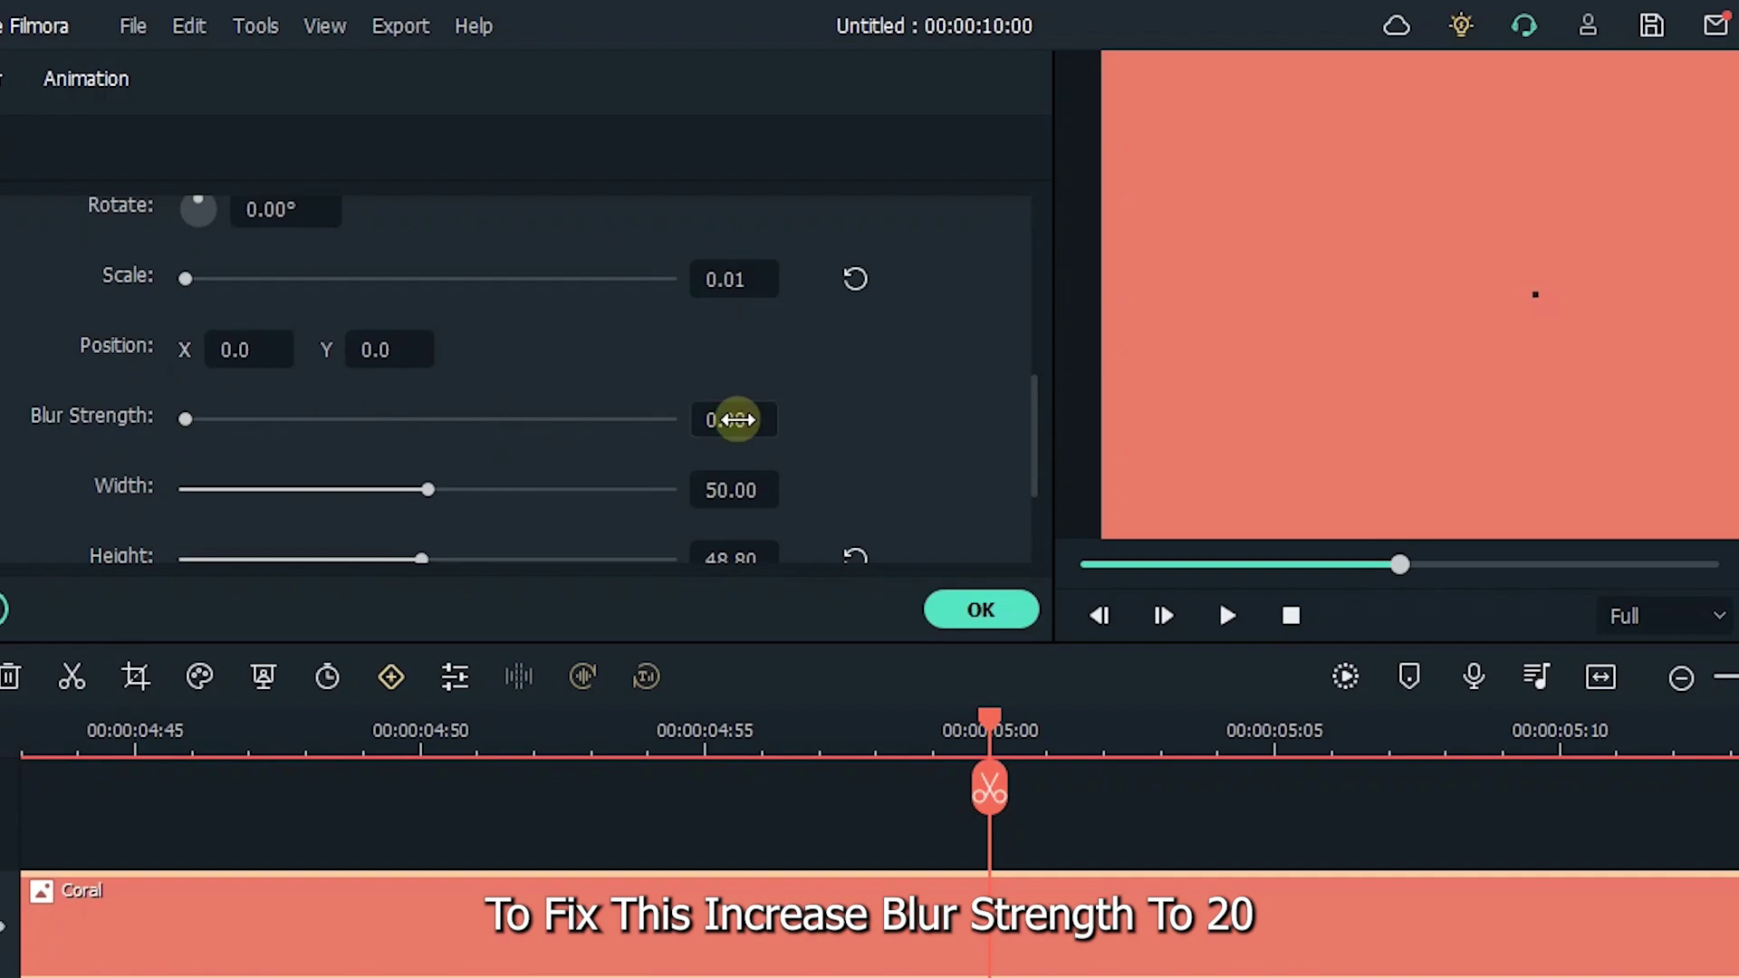
click(739, 419)
text(2)
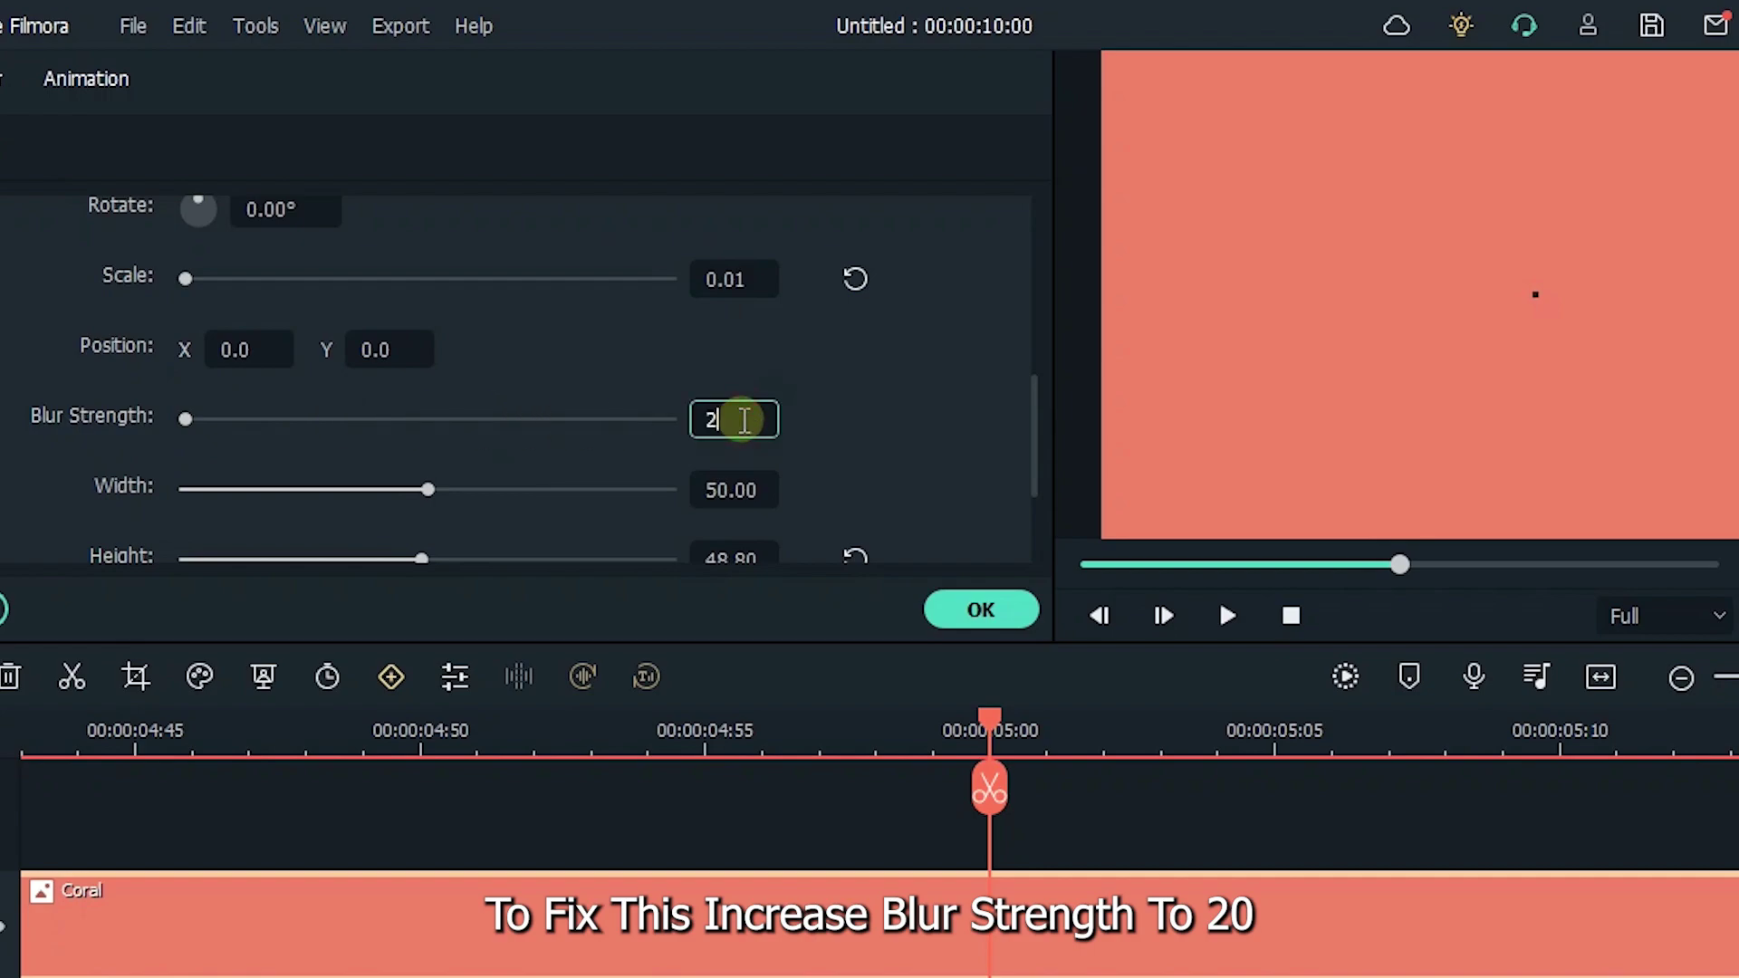
text(0)
key(Return)
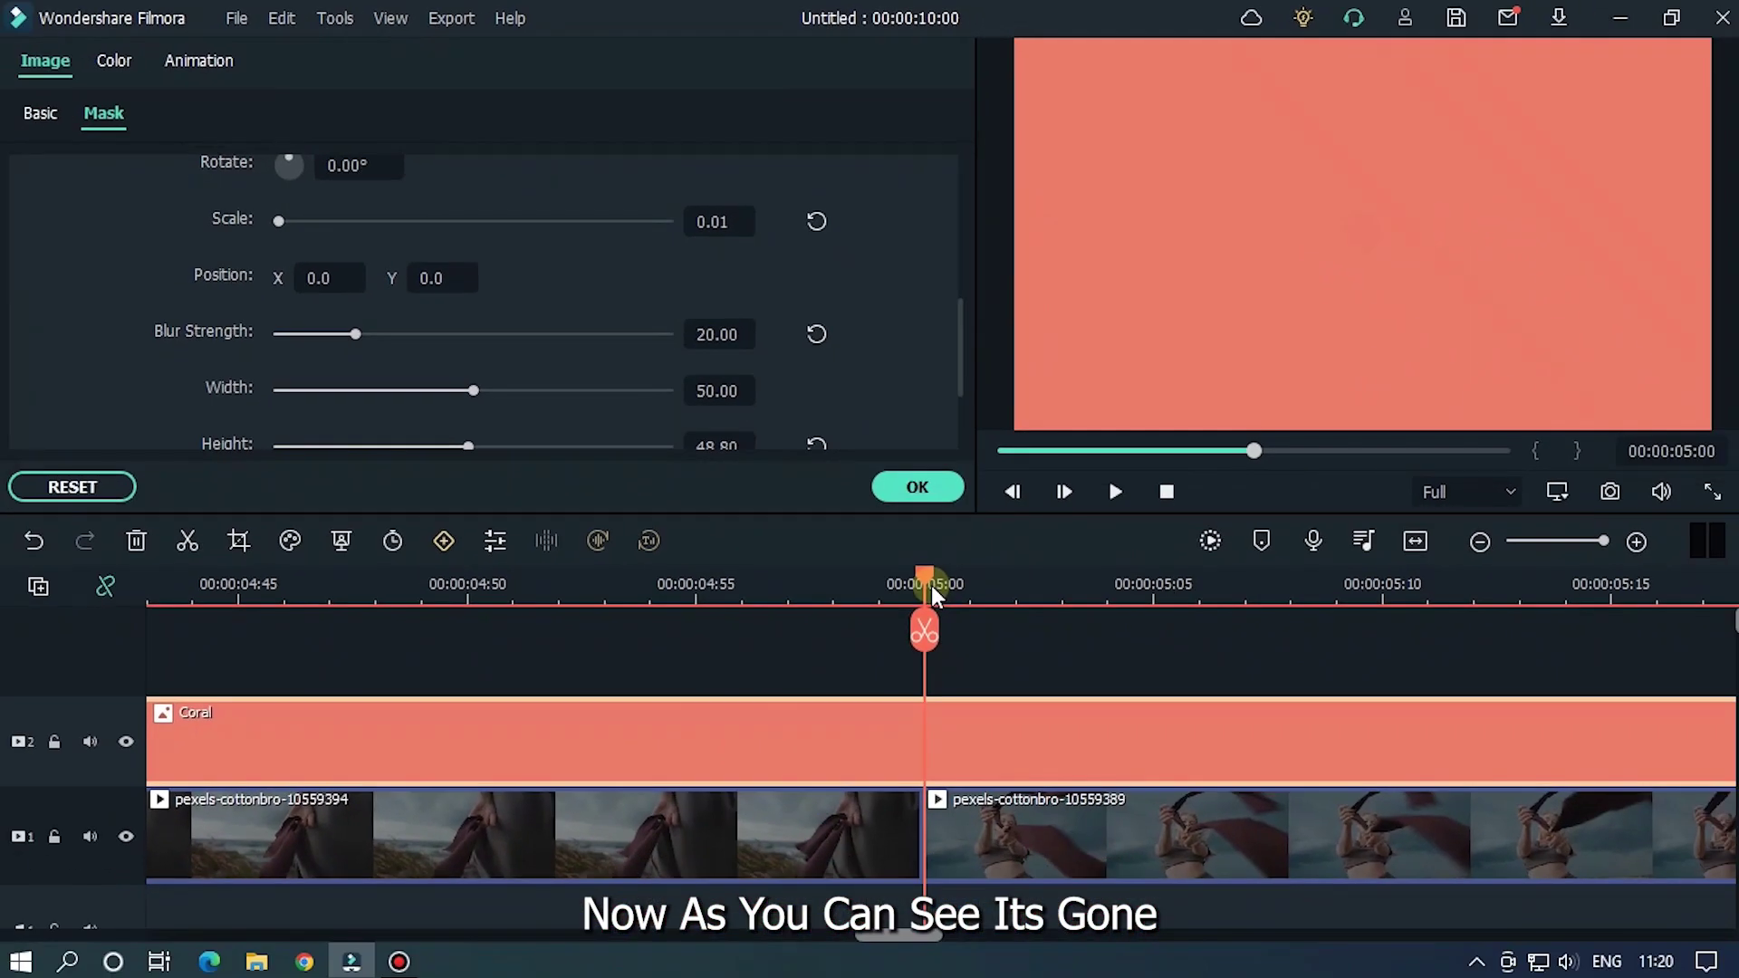
drag(992, 585, 954, 580)
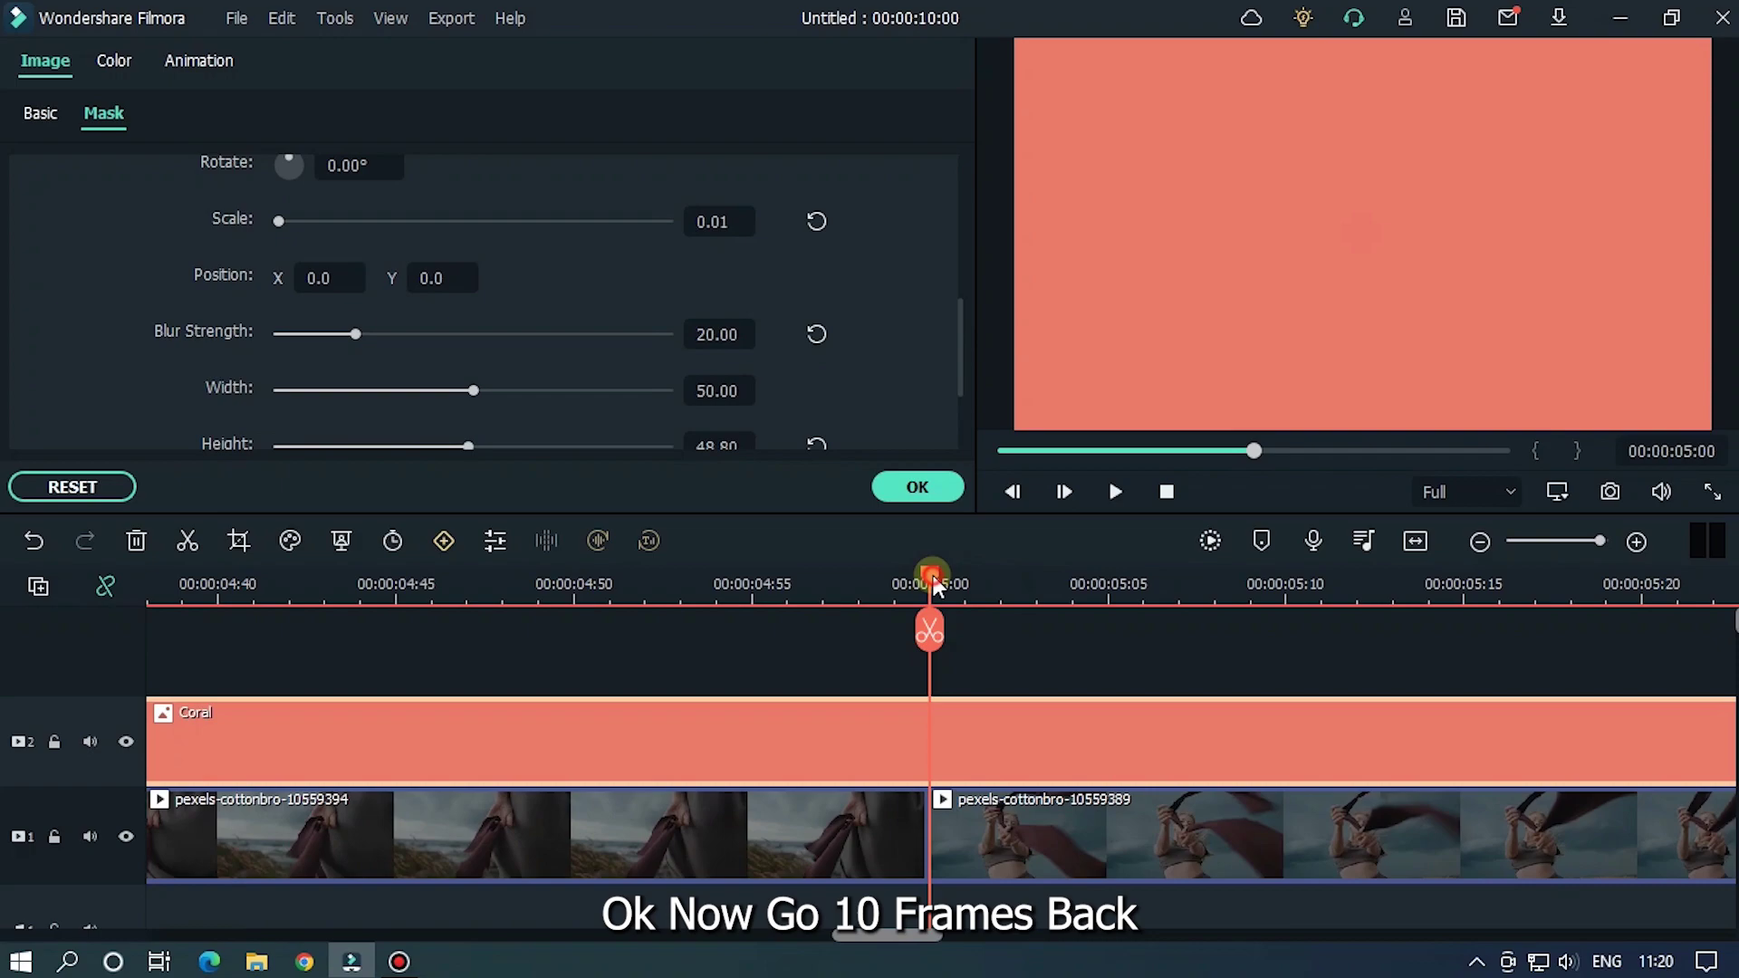
Step: Add mask keyframes at 00:00:04:50 and 00:00:05:10
drag(933, 576, 605, 607)
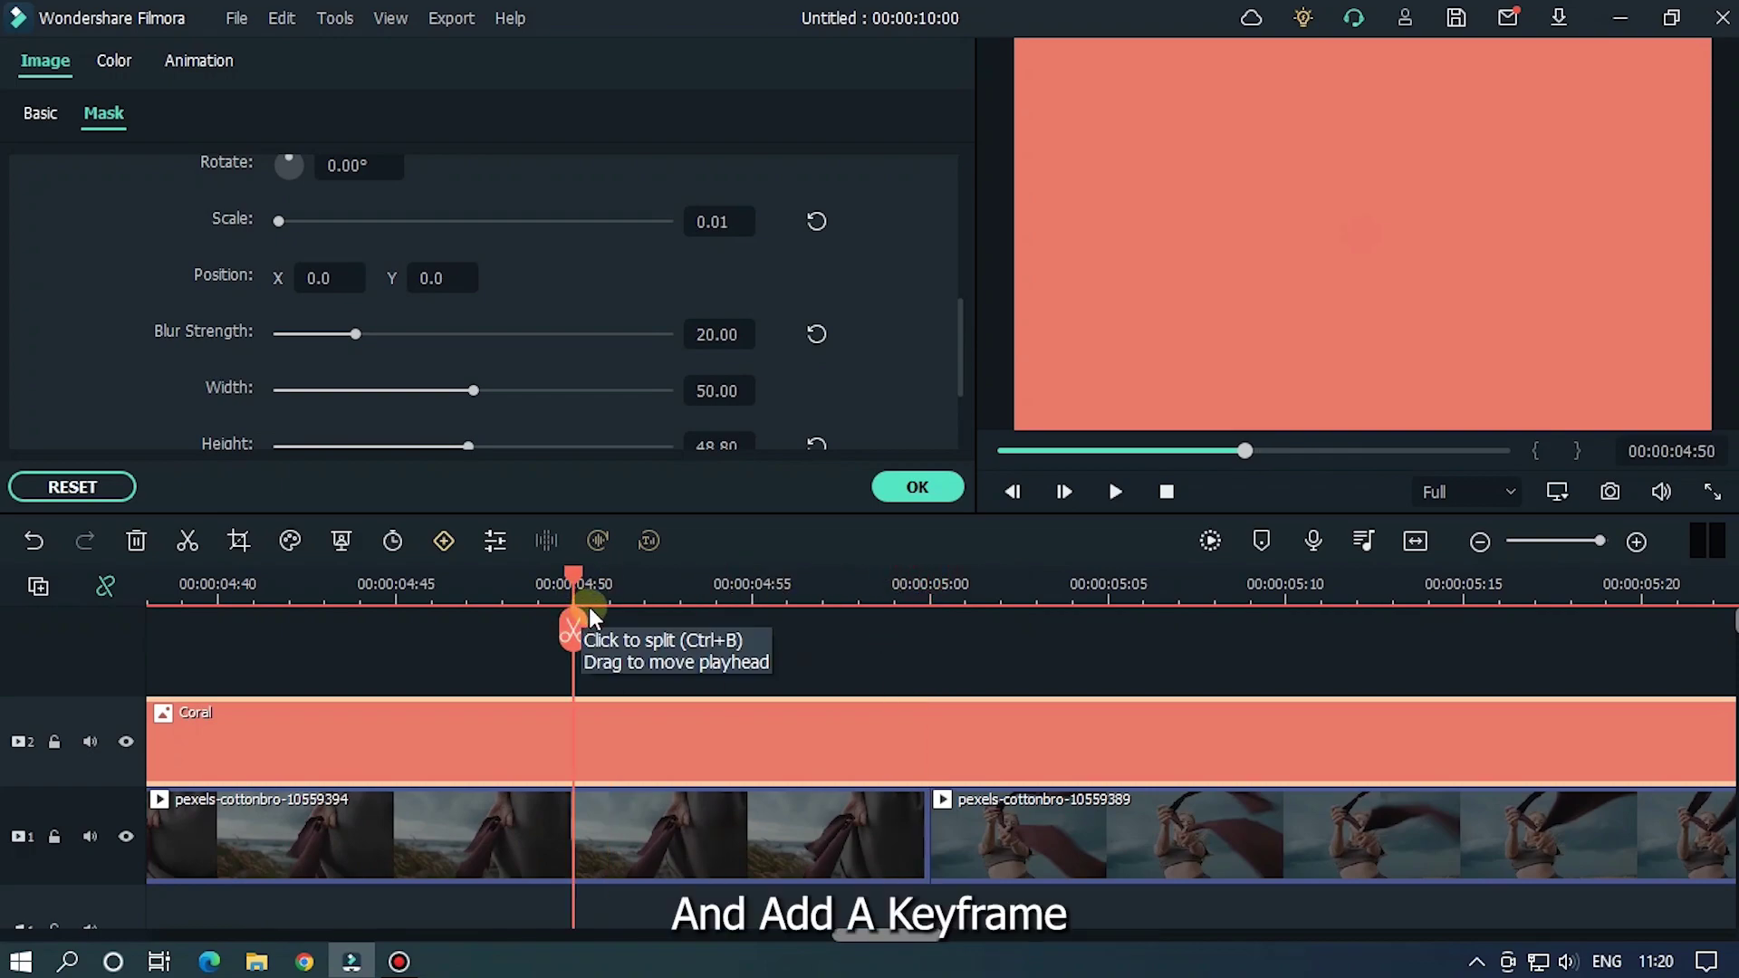
scroll(505, 342, up, 2)
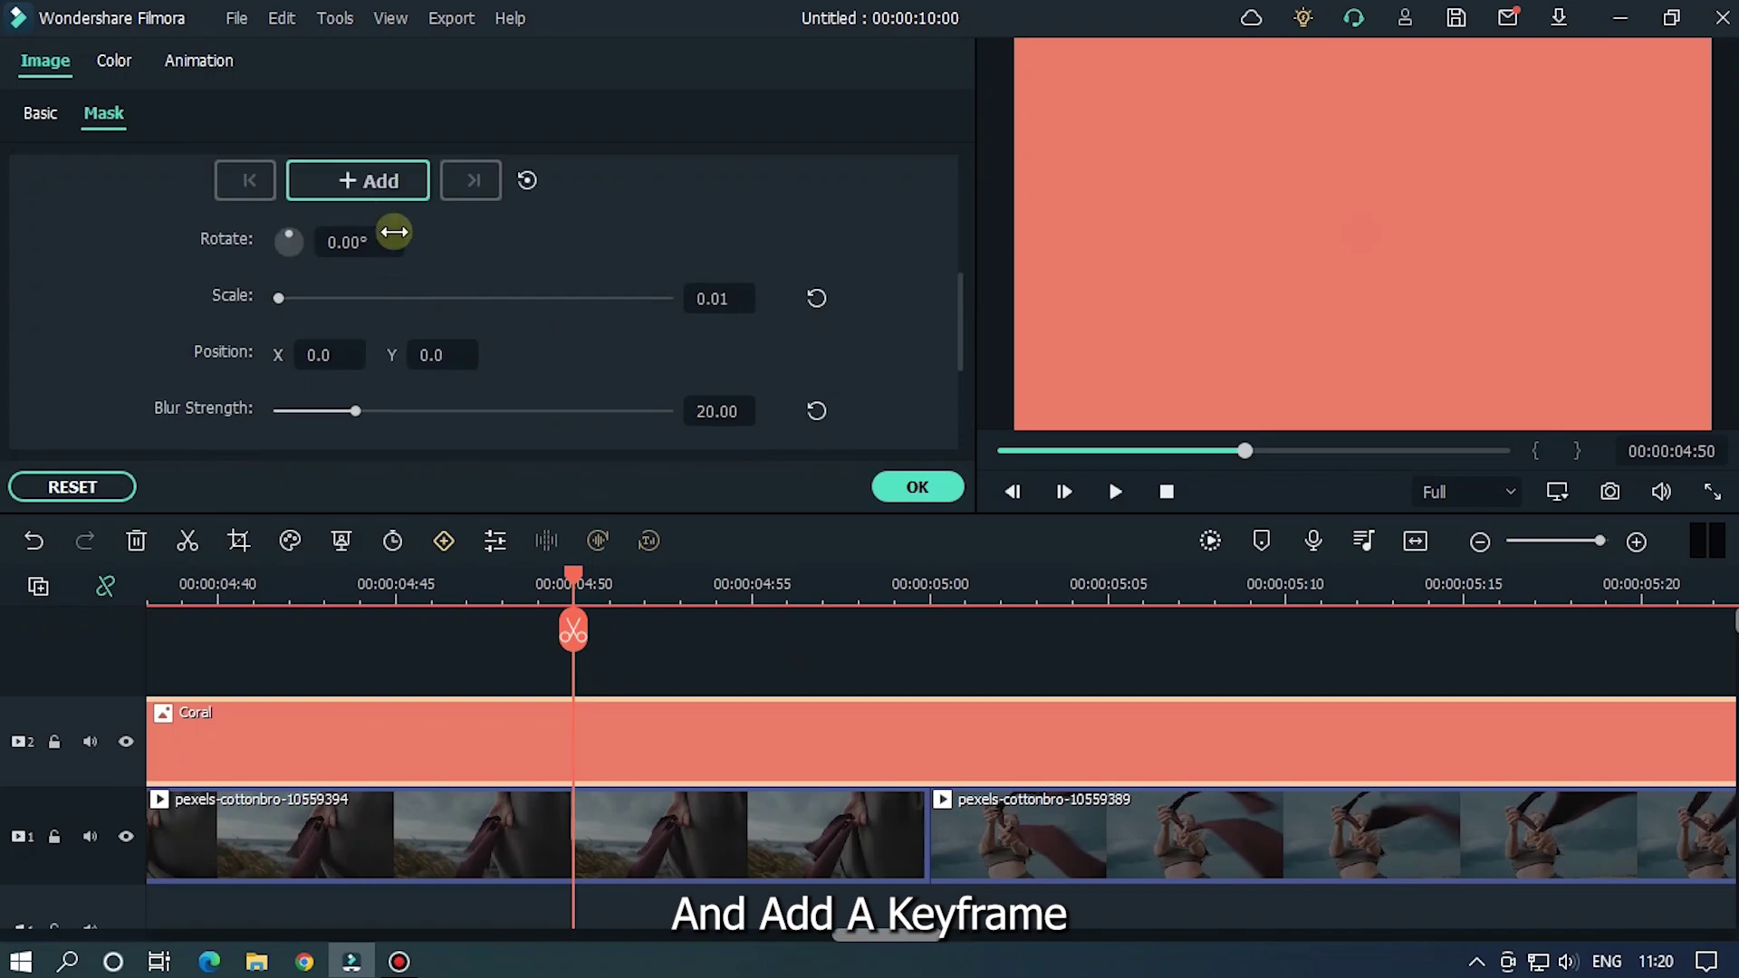
click(385, 183)
drag(580, 591, 1301, 594)
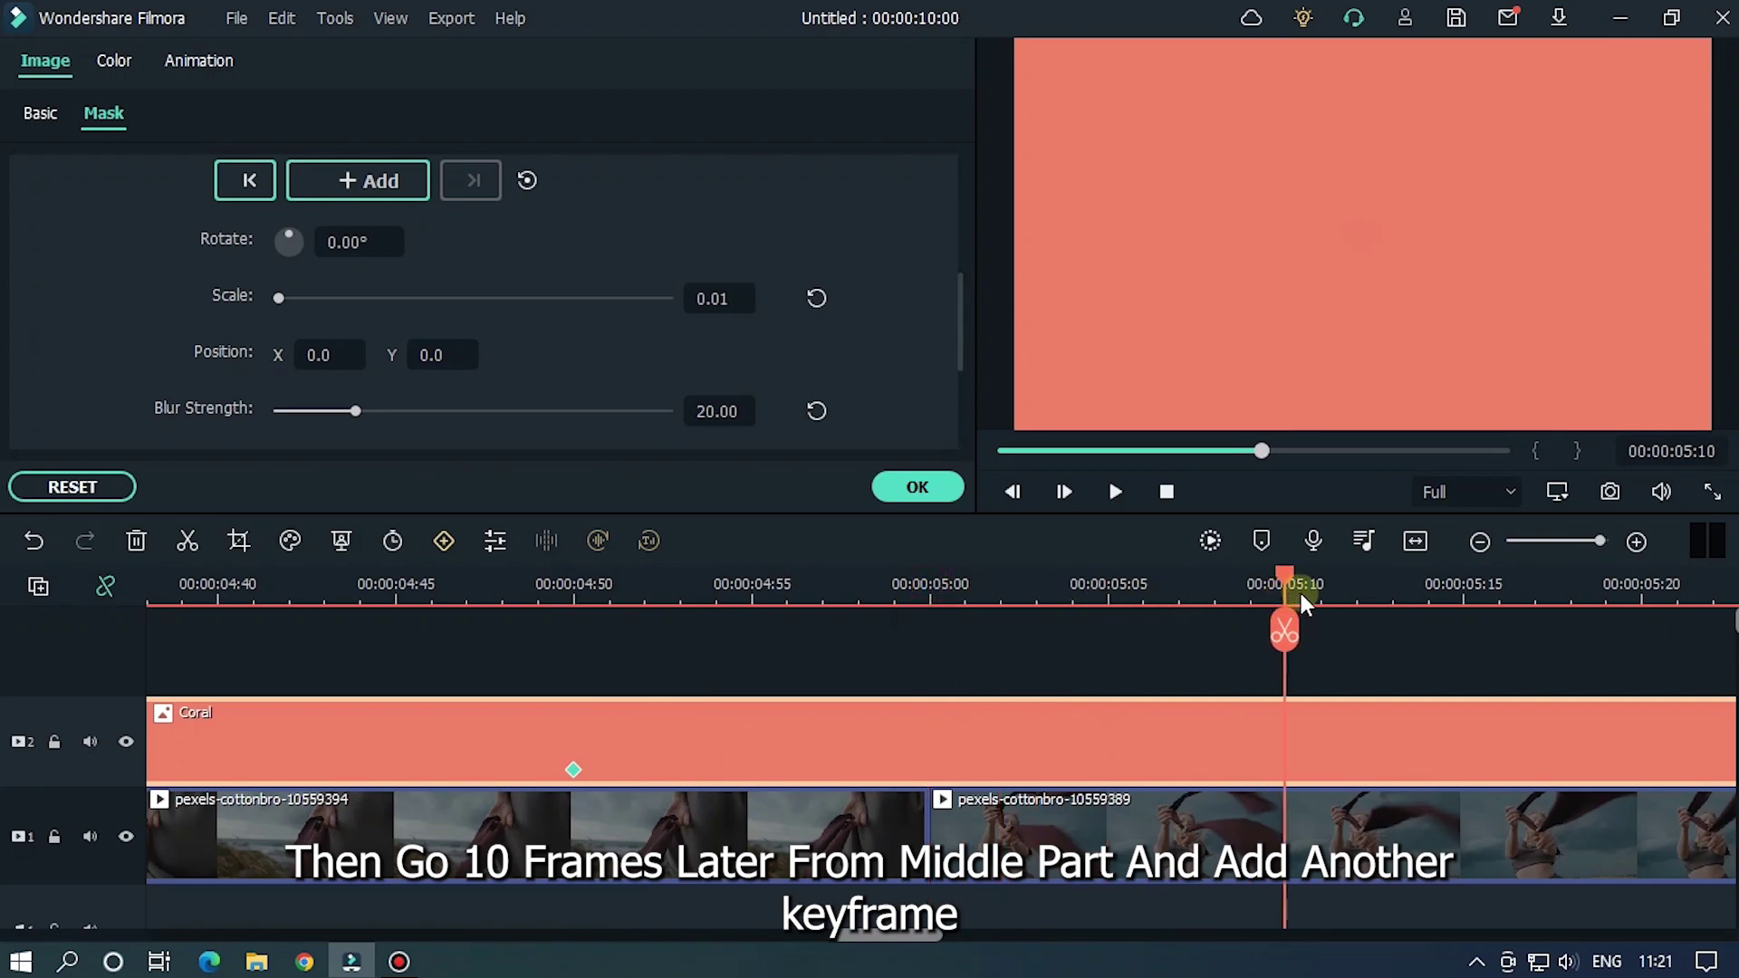
click(379, 186)
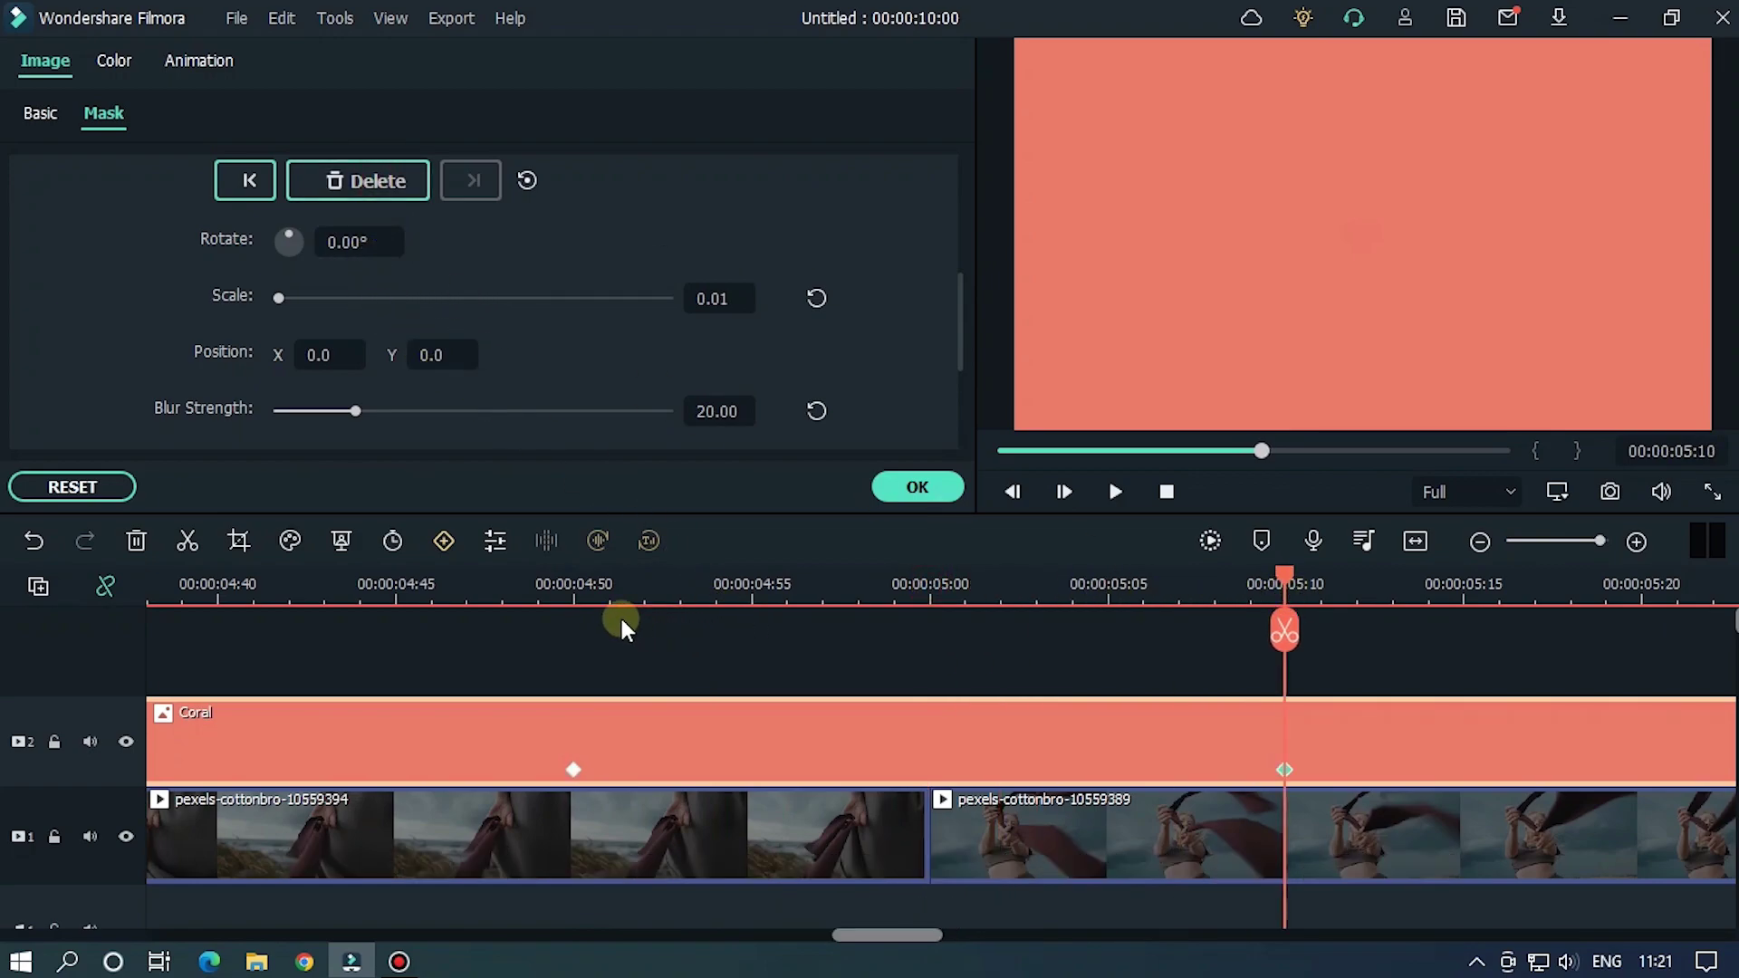
Step: At 00:00:03:50, keyframe the mask at scale 1.50 with blur 20
click(580, 596)
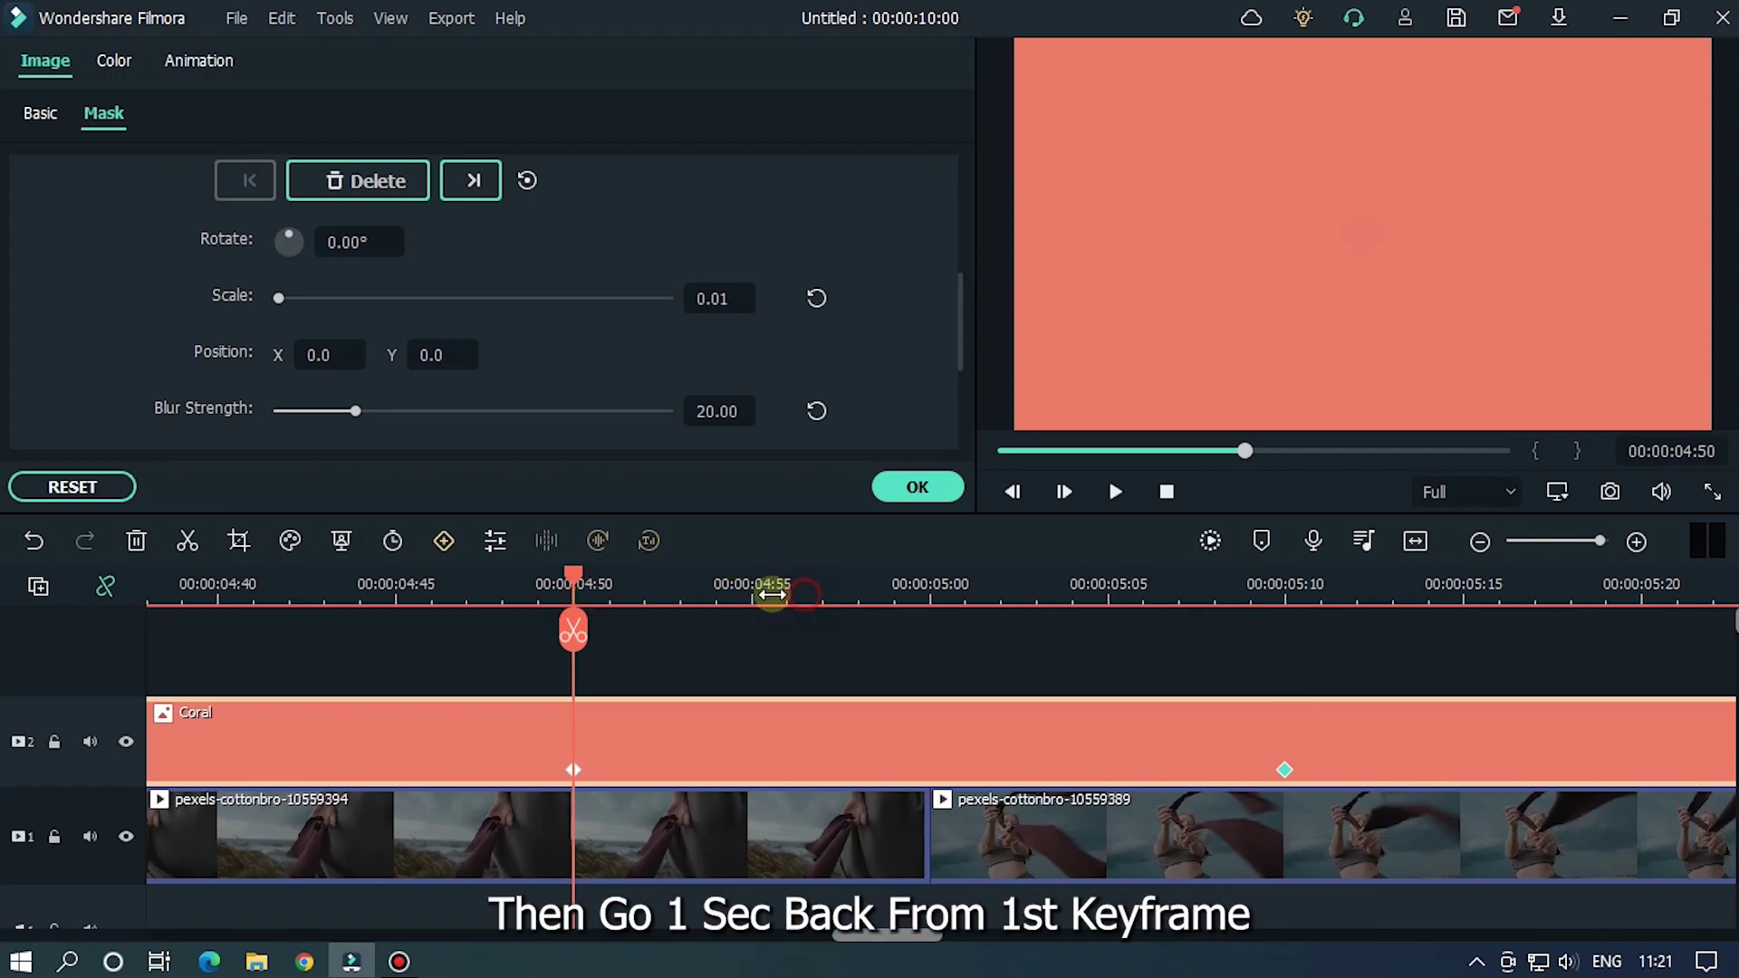
scroll(772, 590, down, 2)
drag(811, 935, 681, 935)
scroll(1506, 595, down, 1)
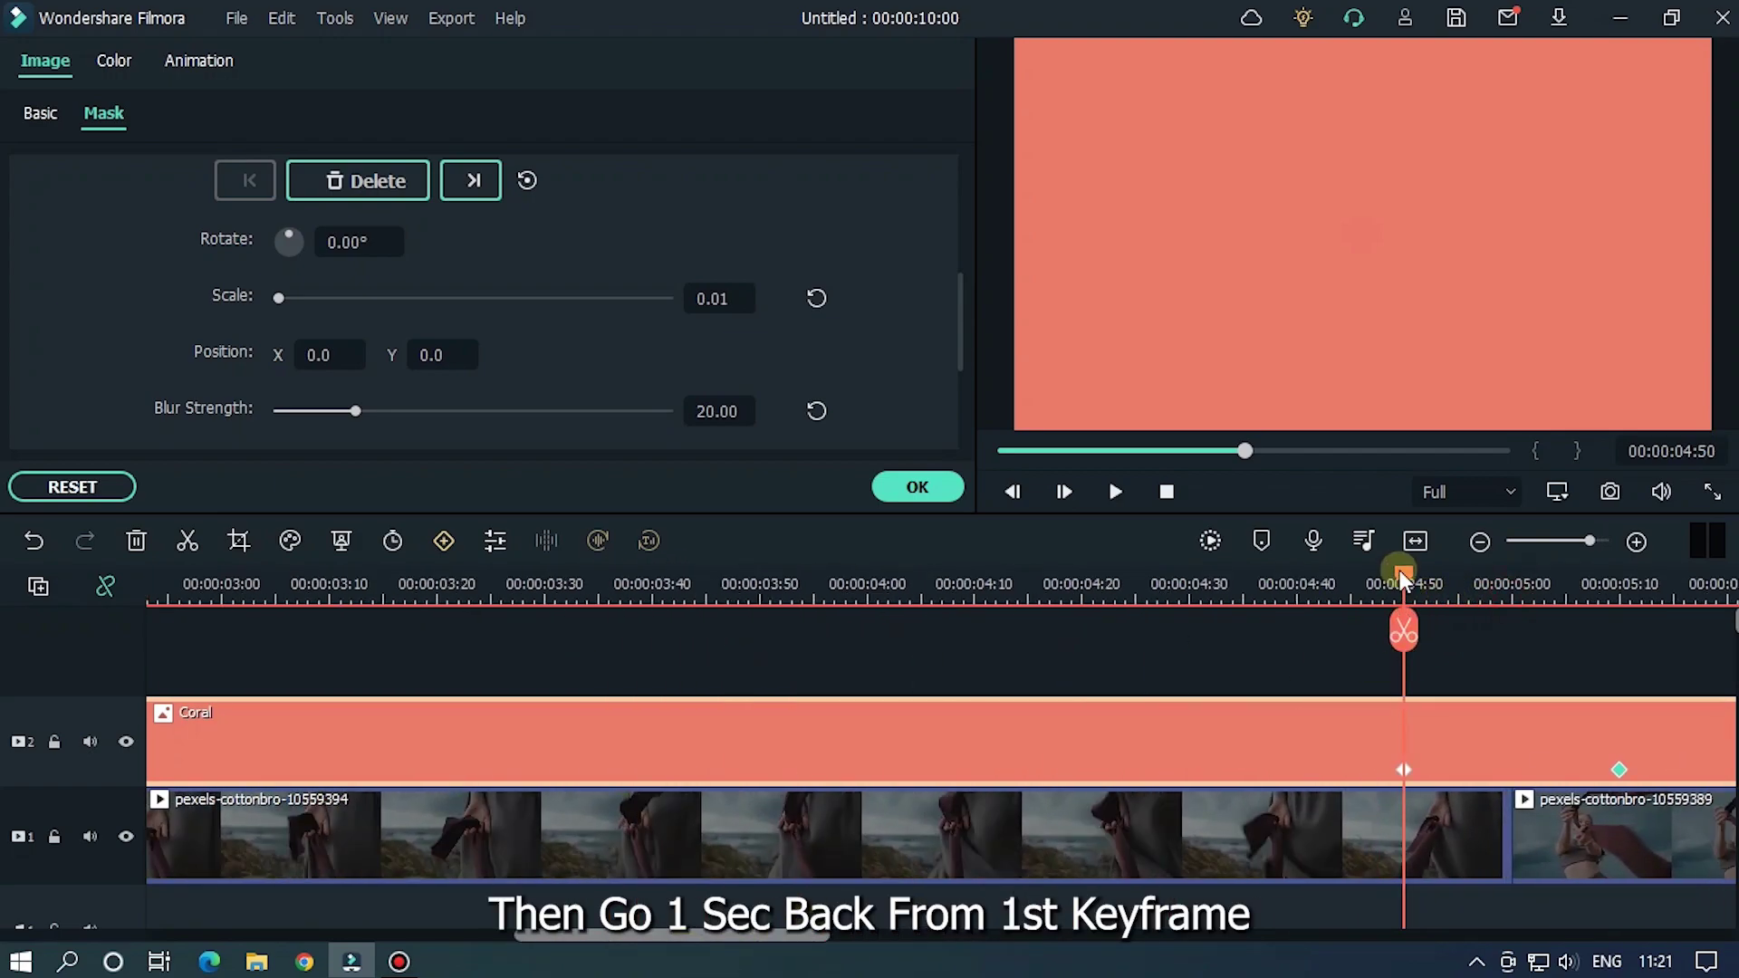
drag(1405, 582, 765, 611)
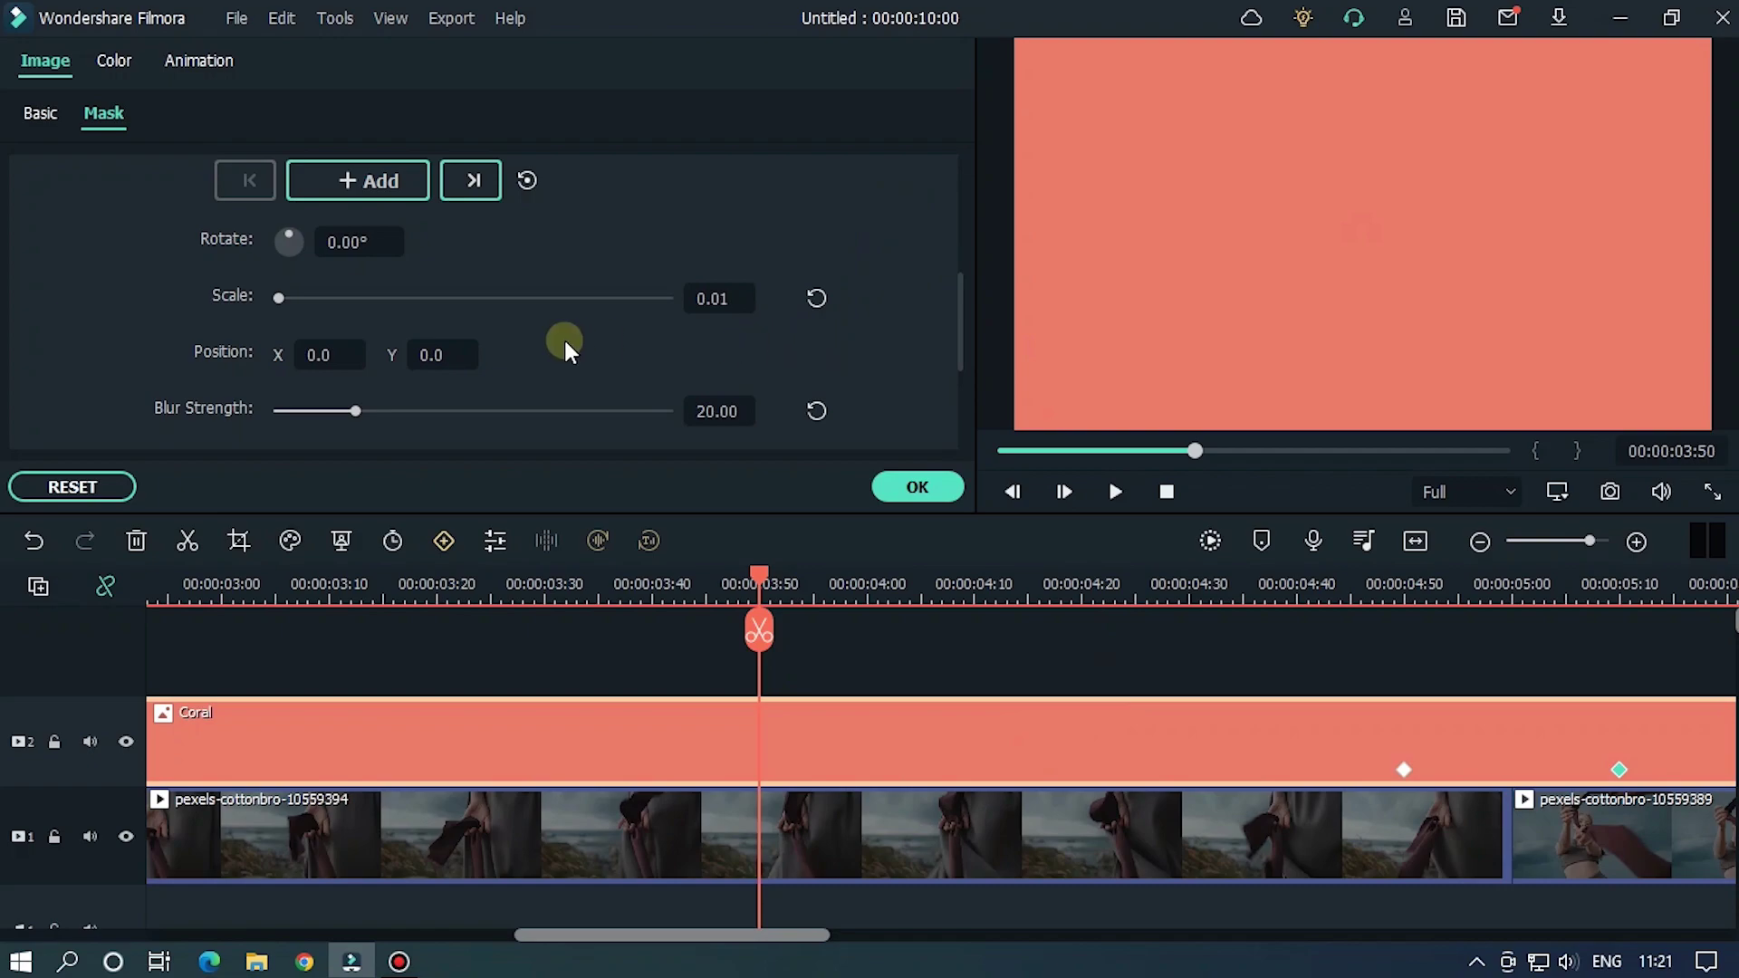
drag(286, 294, 557, 275)
click(699, 299)
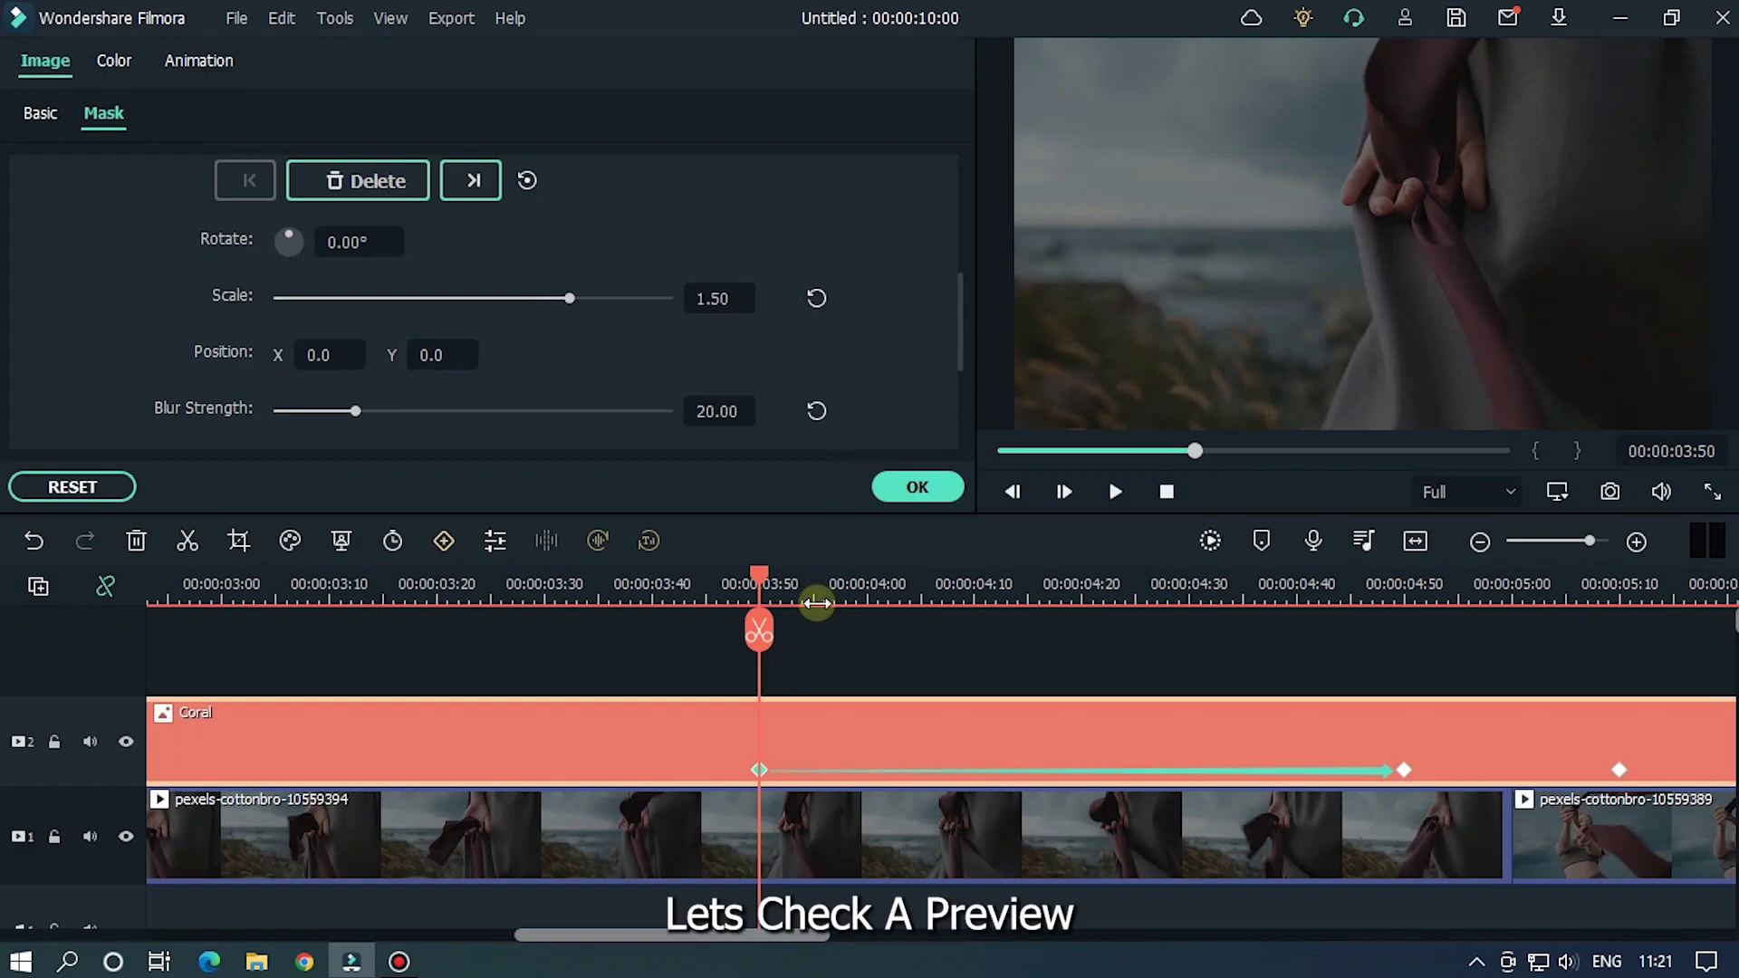
Step: Scrub through the circle closing from 03:48 to 04:50, checking 04:10
drag(721, 585, 709, 587)
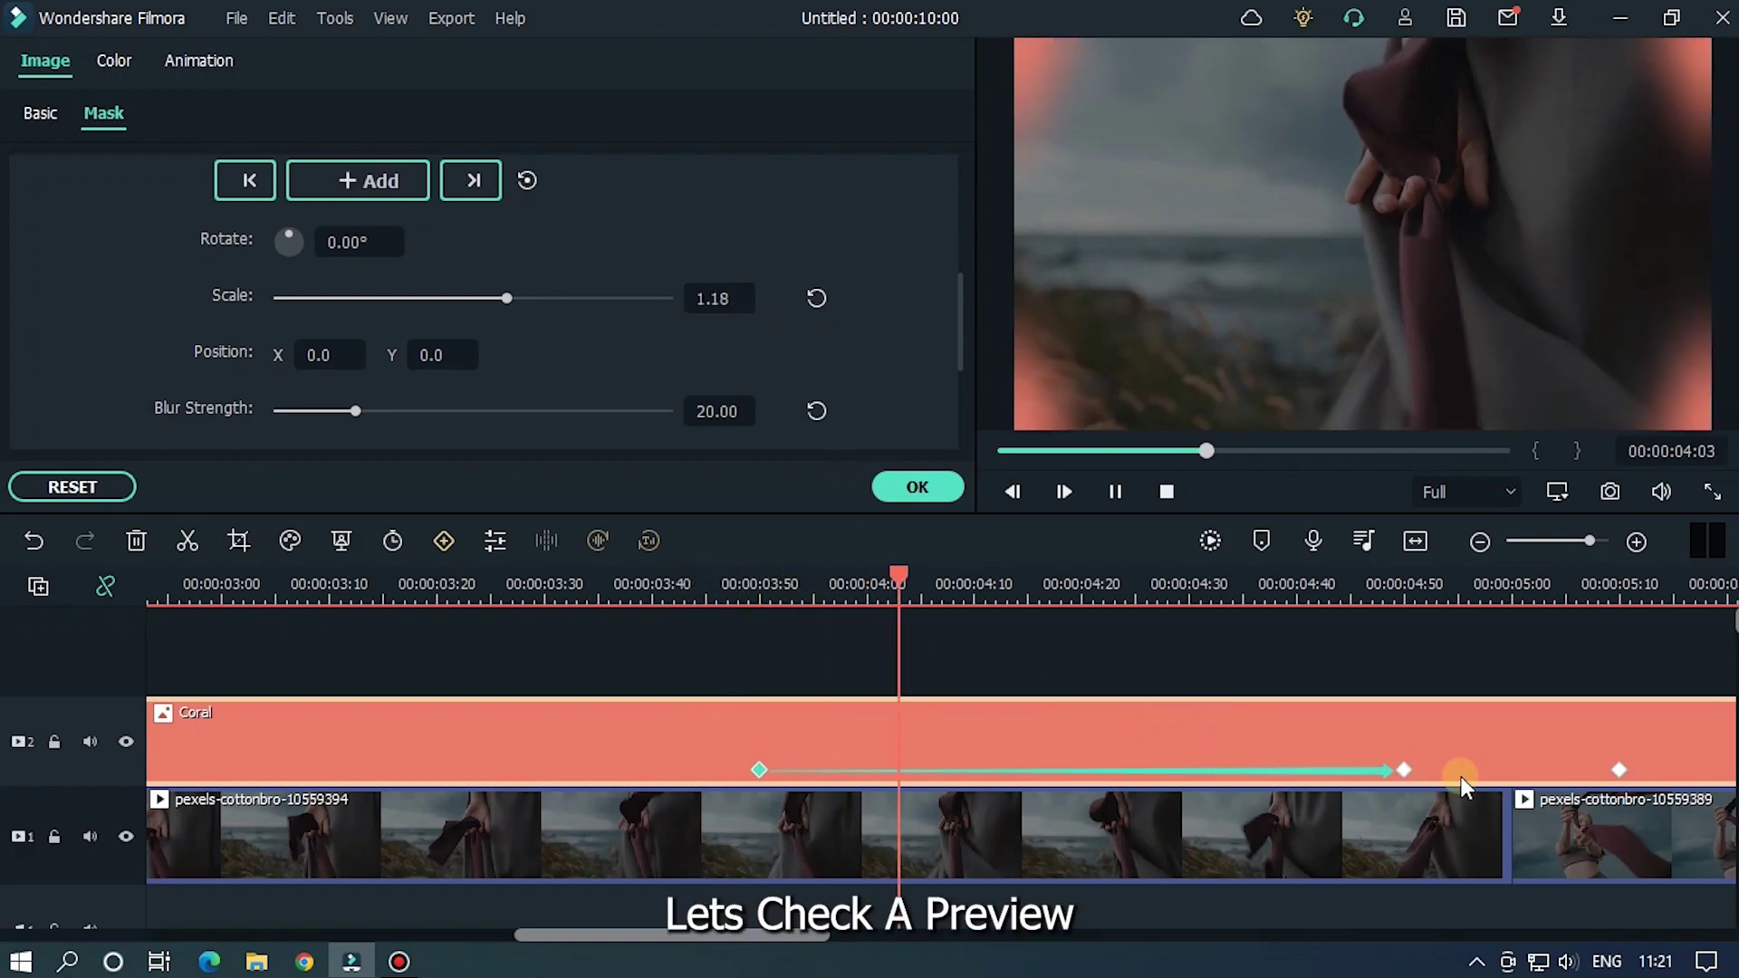
click(738, 587)
drag(737, 587, 1460, 631)
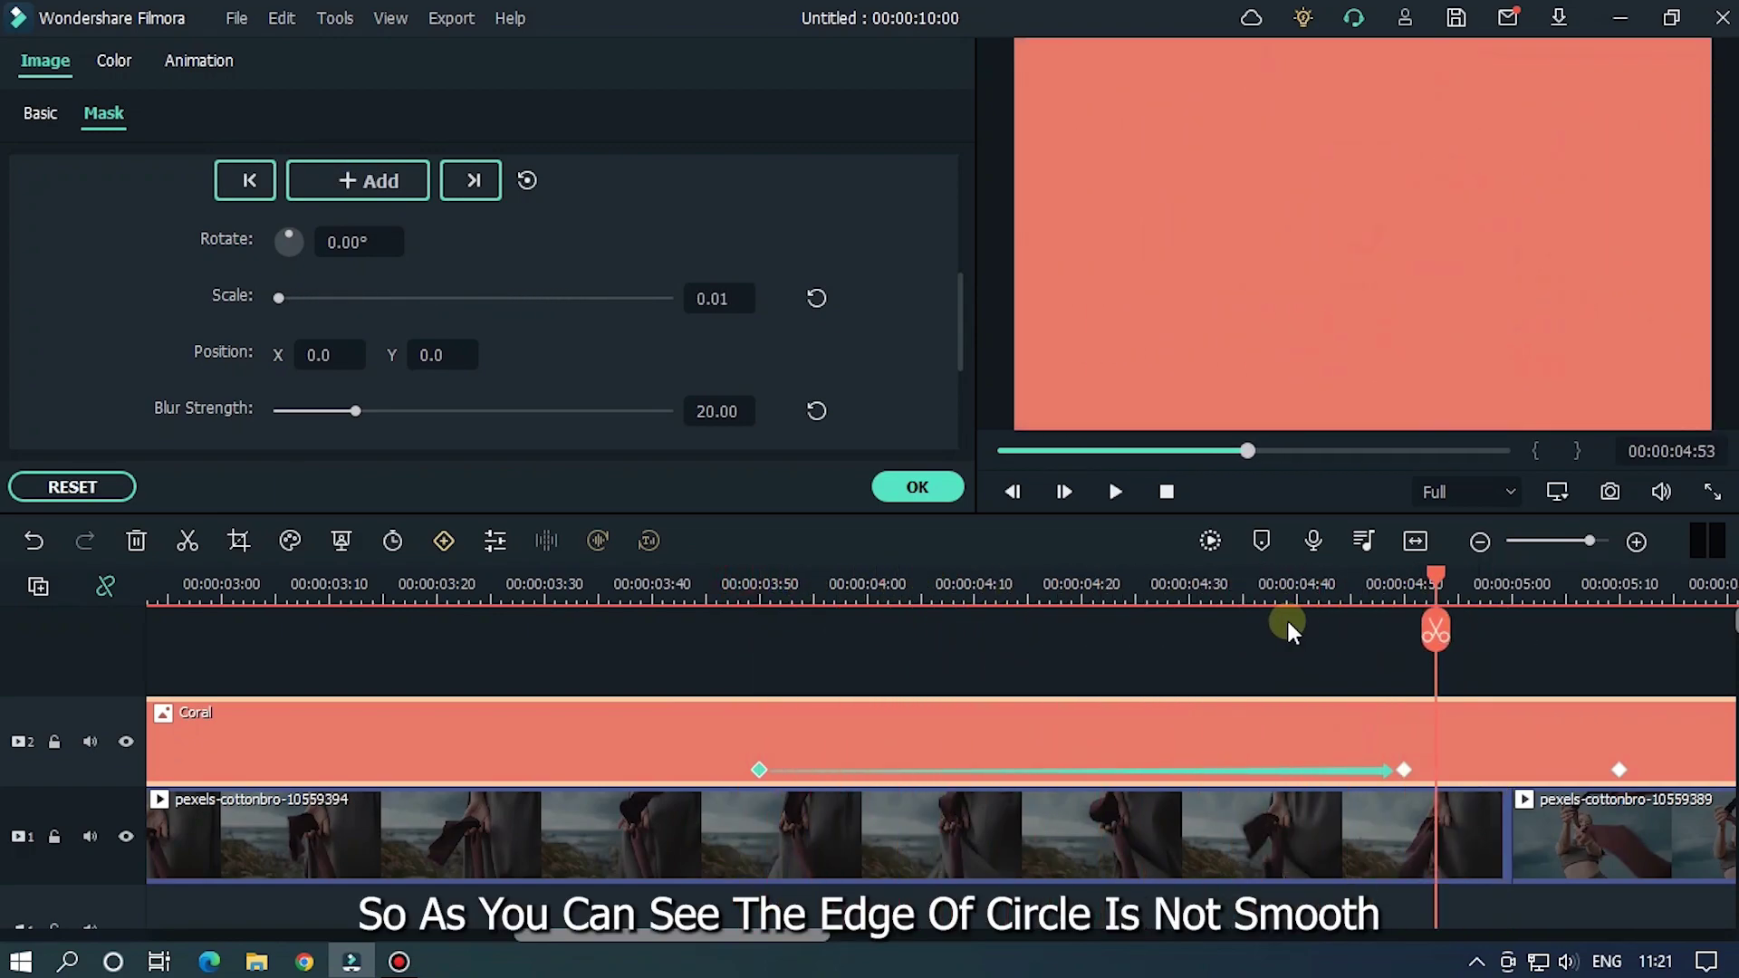
click(967, 611)
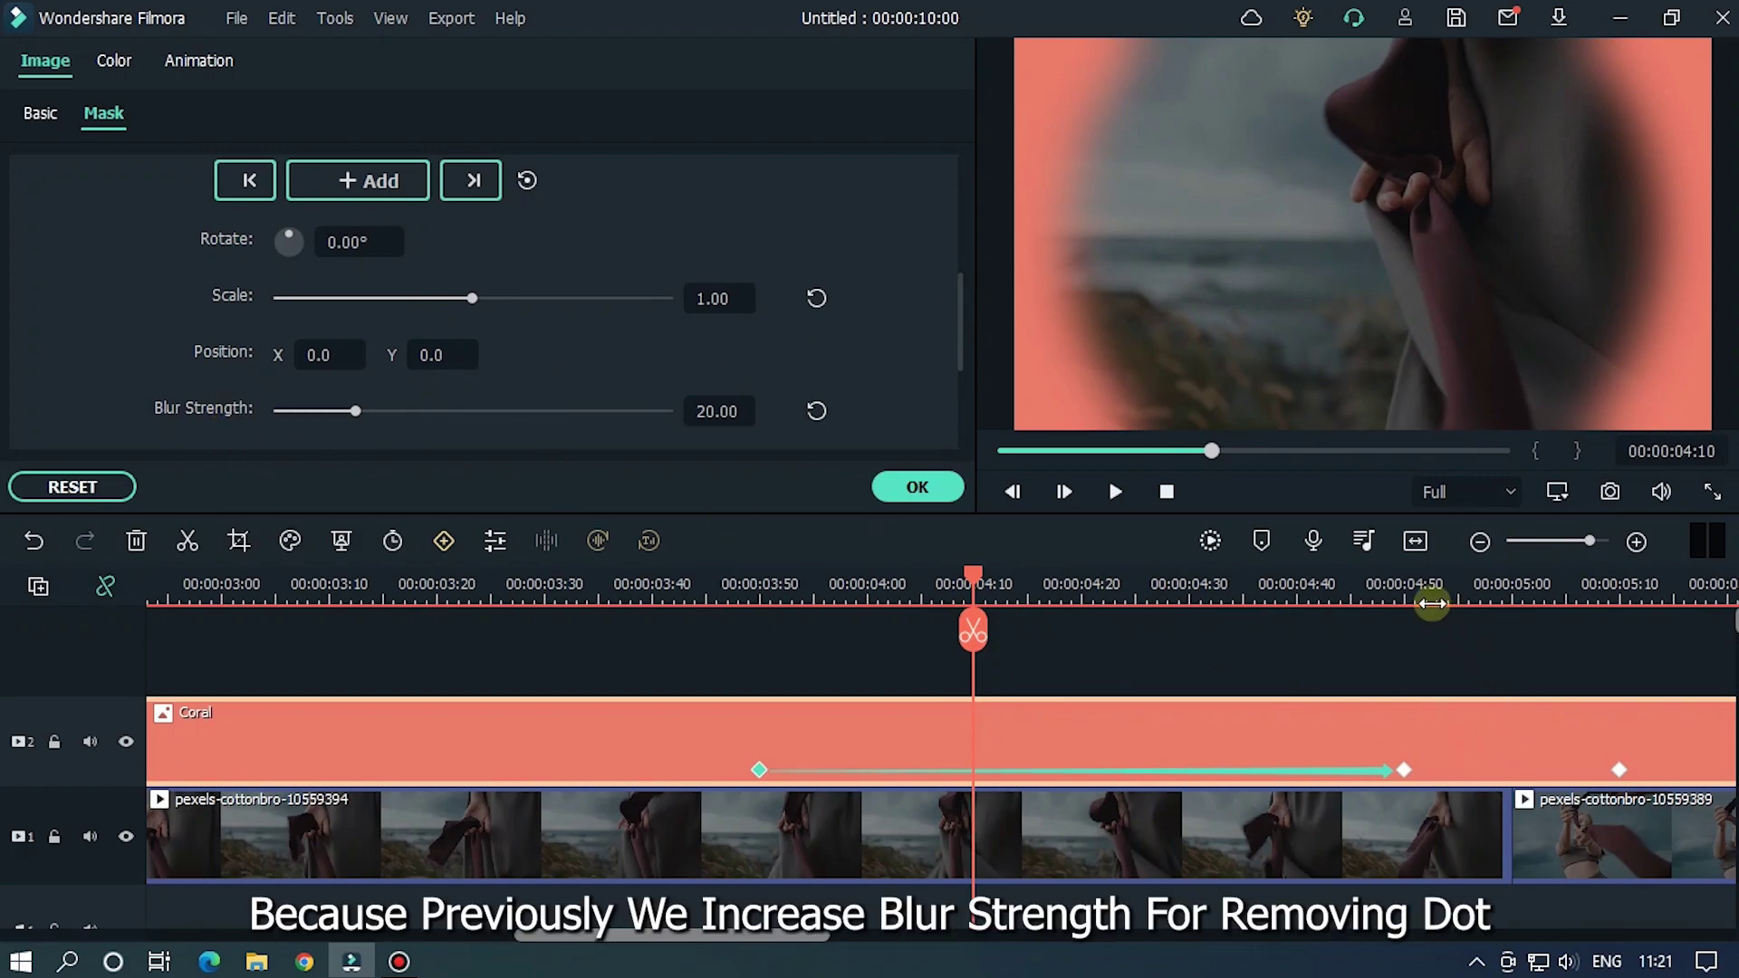
Step: Set mask blur strength to 0 at 04:49 and at 03:50
click(1405, 589)
scroll(1464, 595, up, 3)
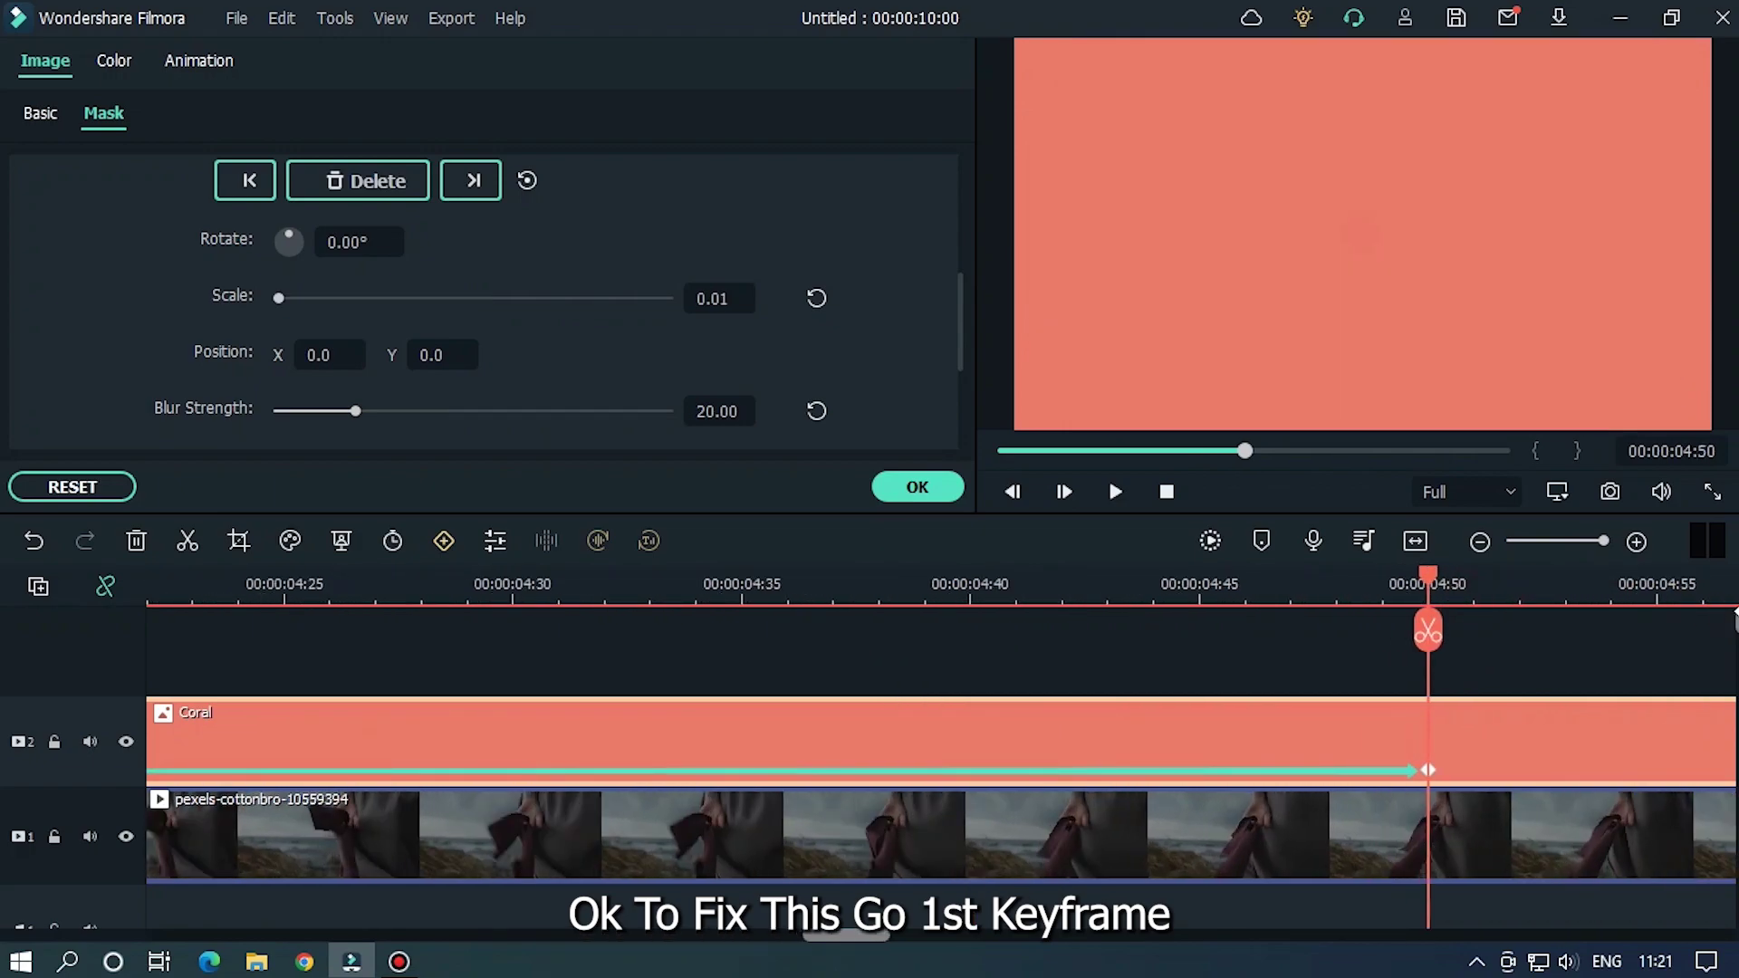
drag(1428, 587, 1386, 584)
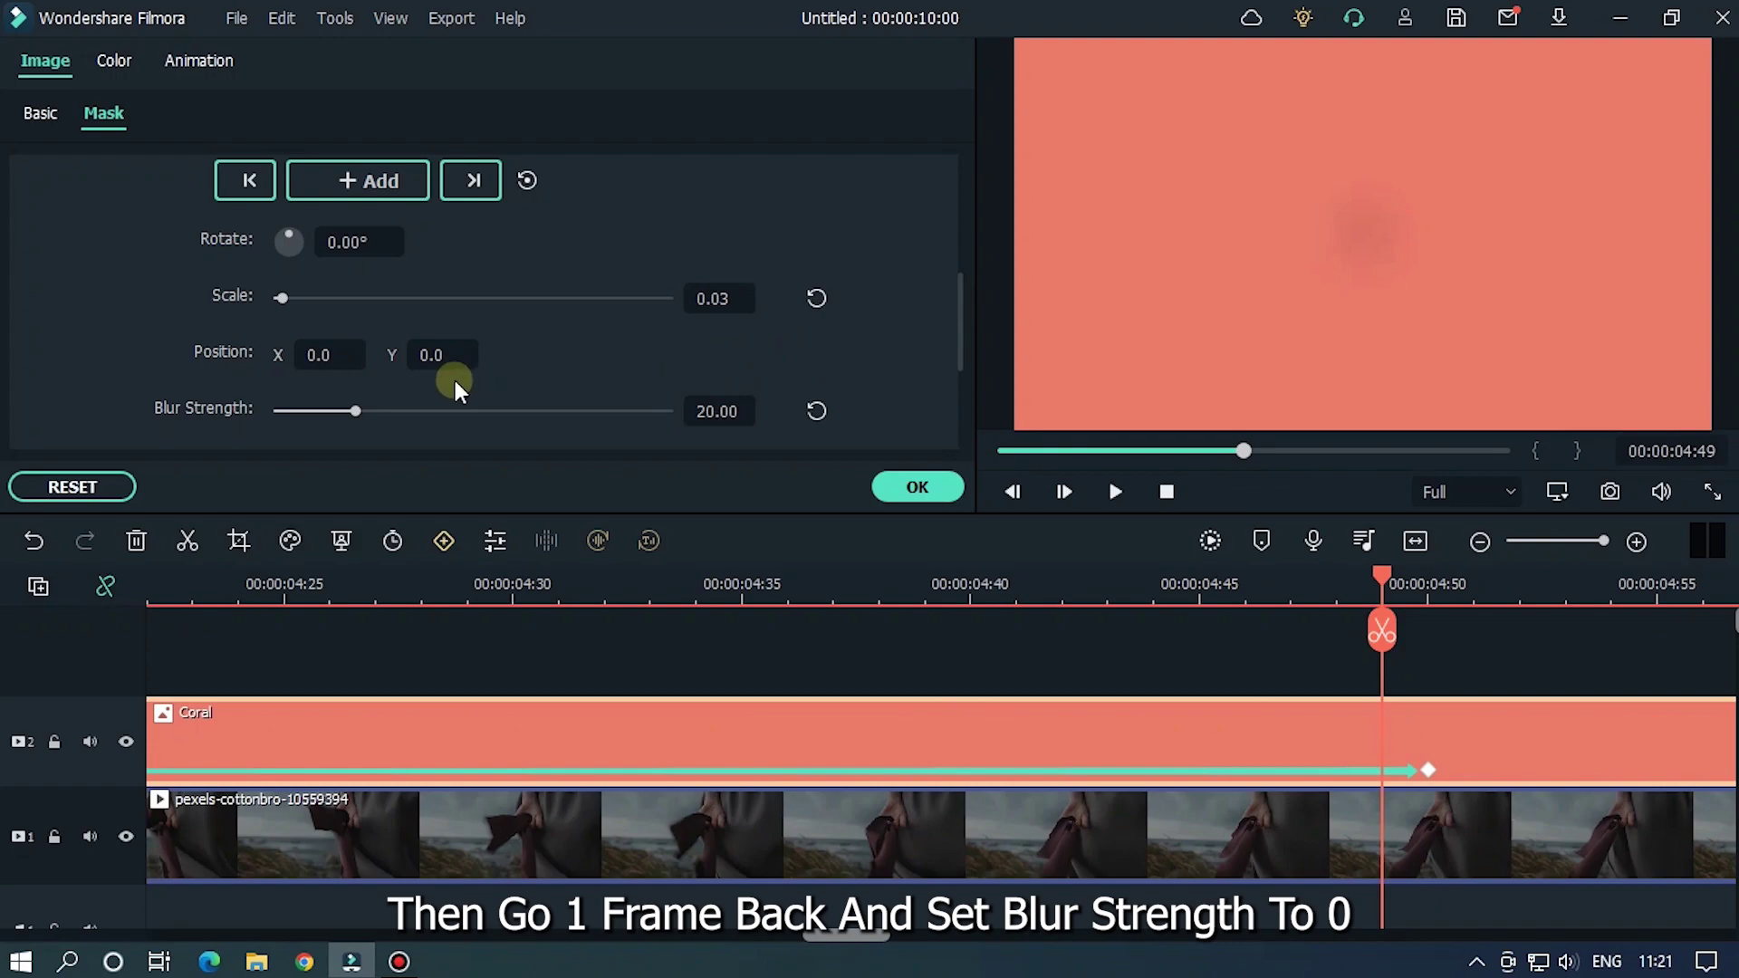
drag(359, 406, 219, 411)
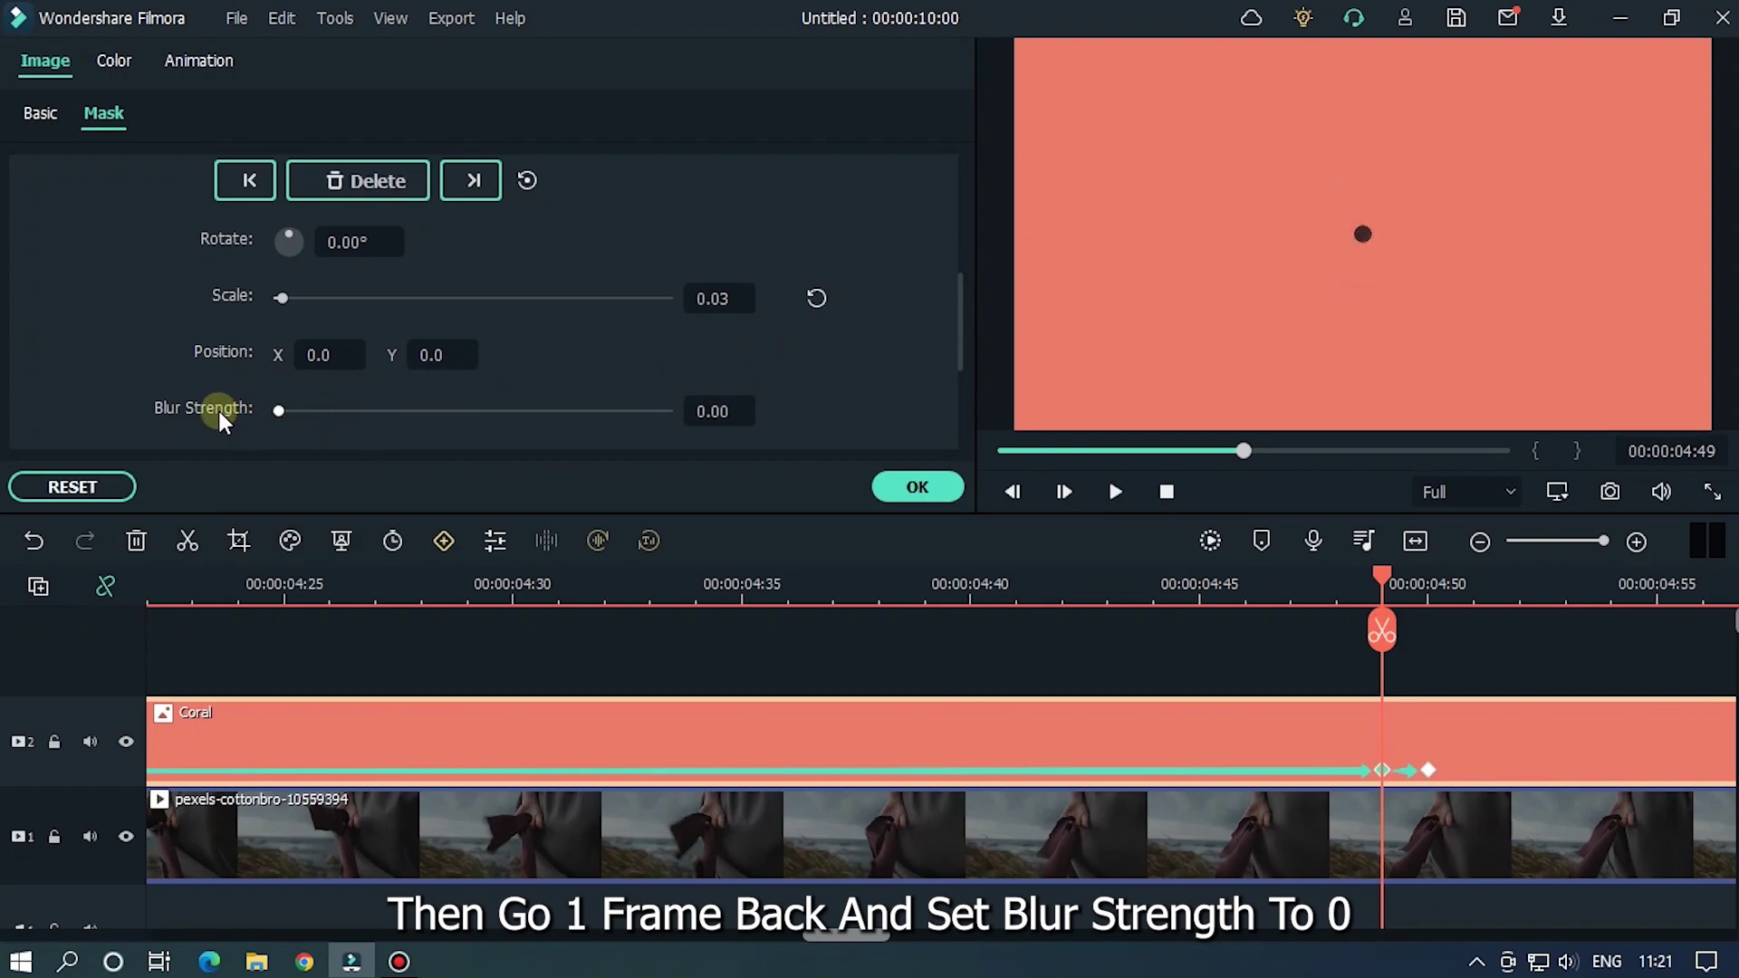
mouse_move(935, 587)
mouse_down()
mouse_move(413, 597)
mouse_move(930, 585)
mouse_up()
click(413, 595)
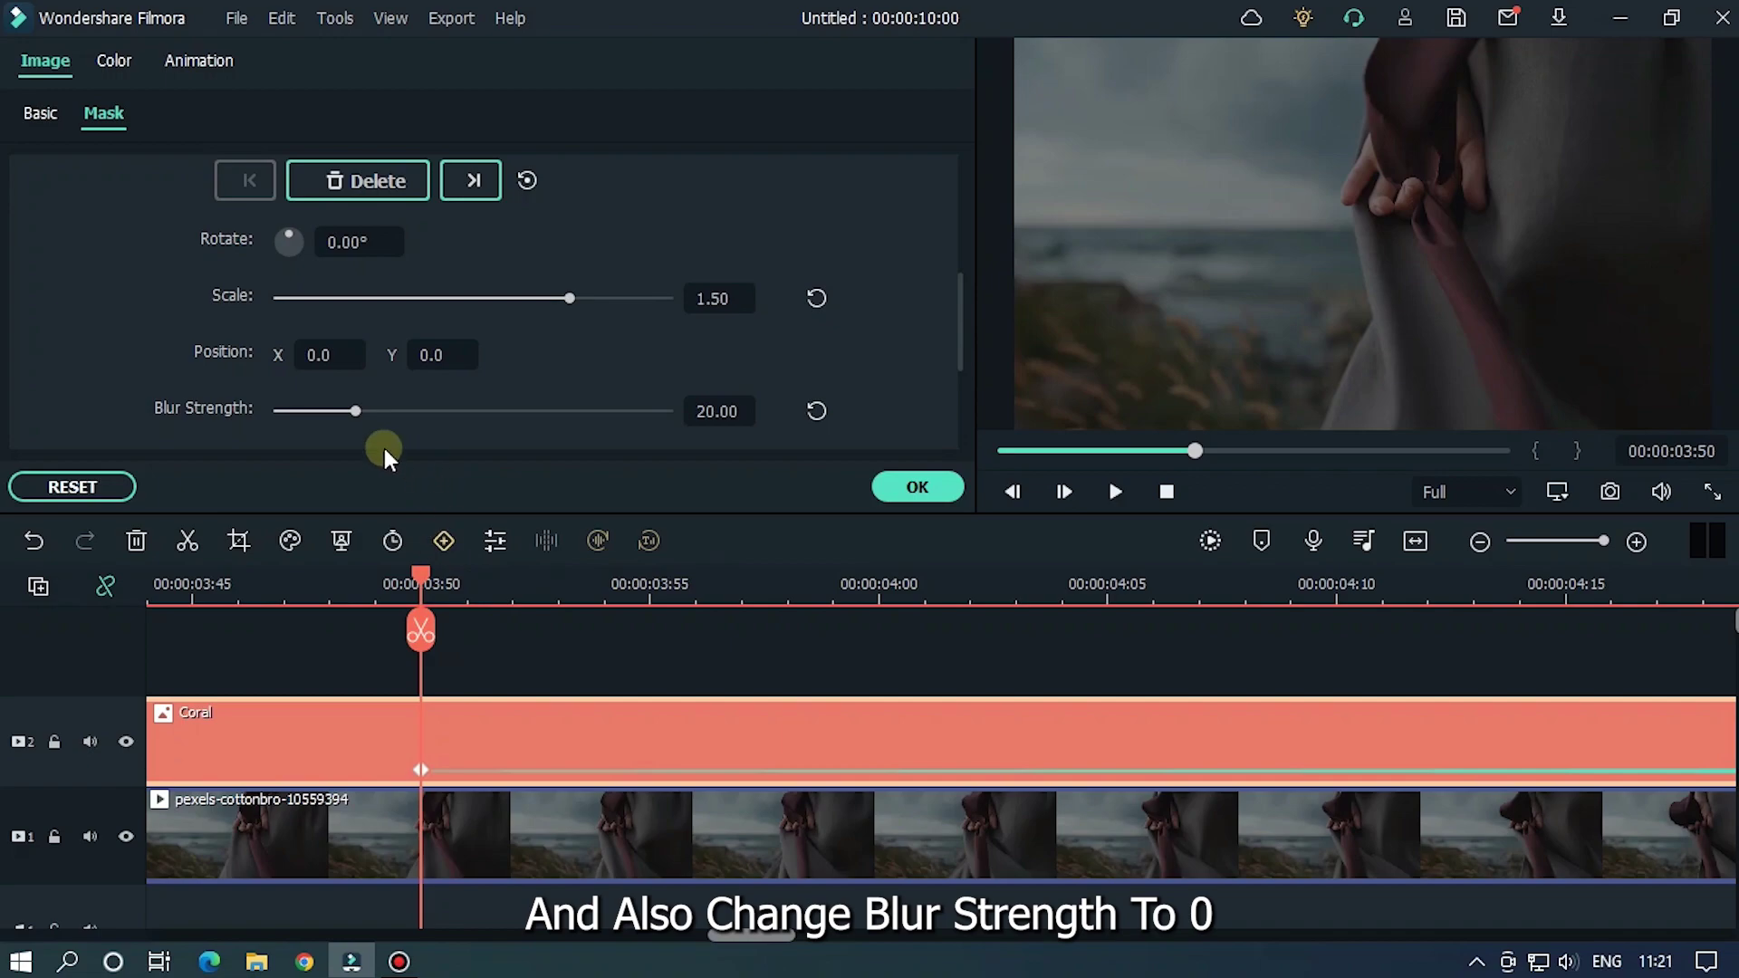
drag(328, 411, 204, 416)
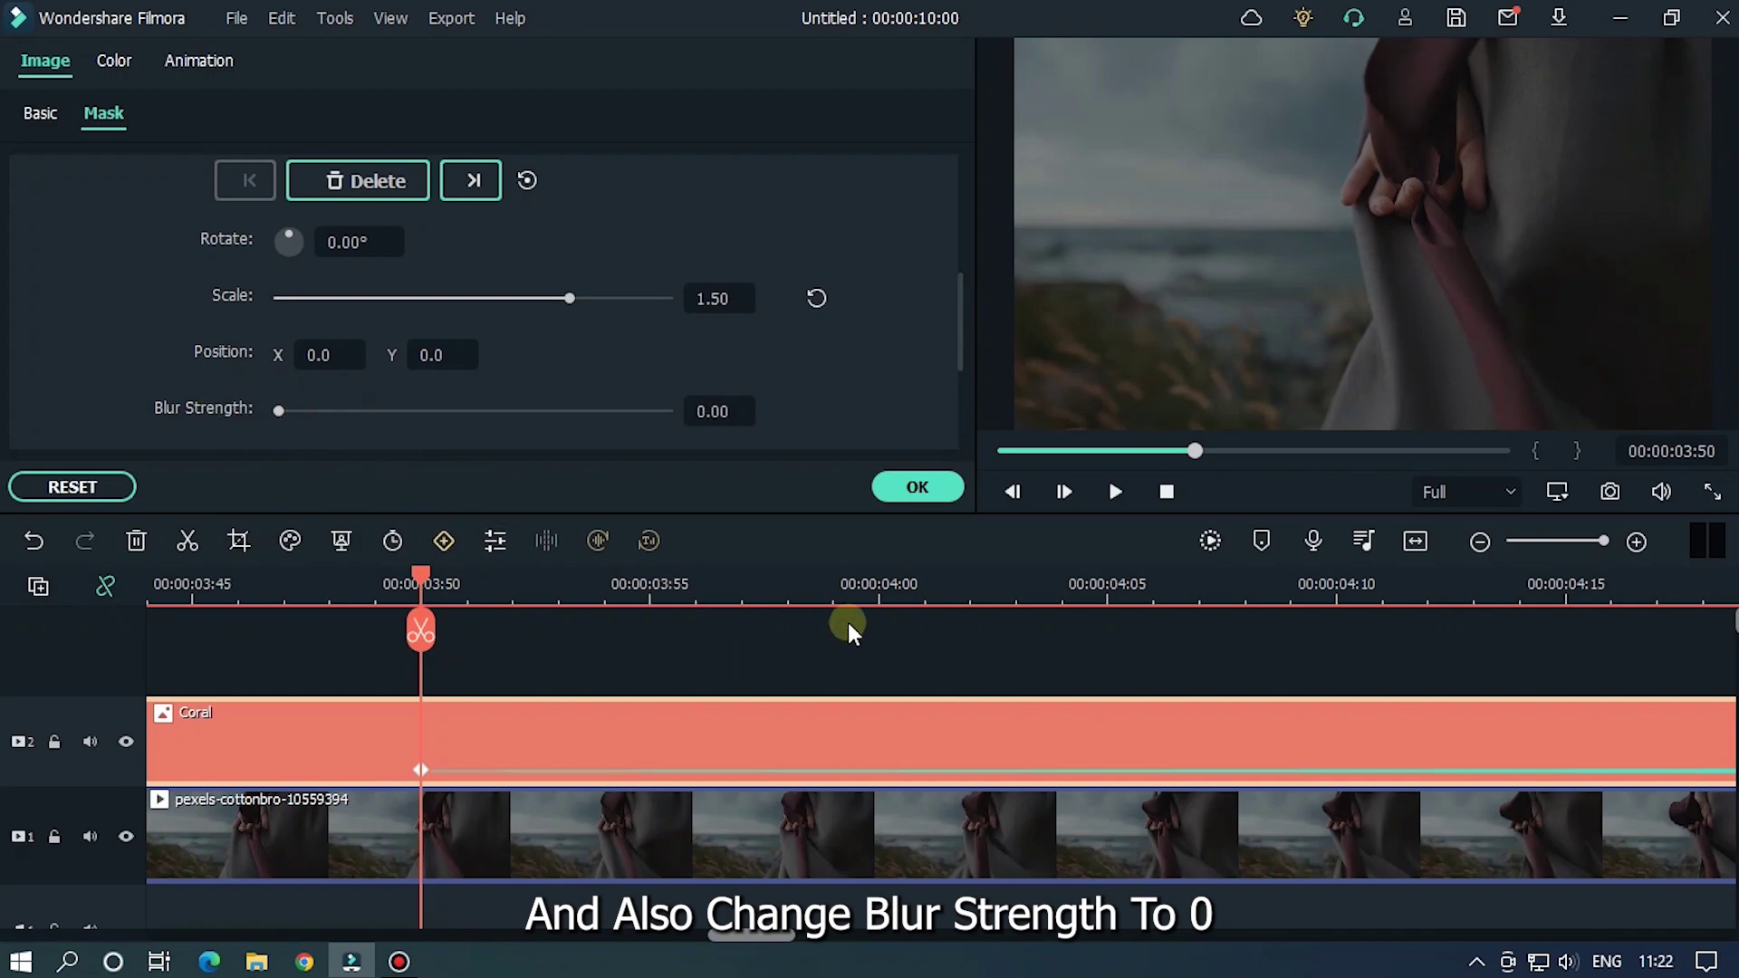
Step: Play the closing transition from about 03:45 to preview it
drag(932, 574, 561, 566)
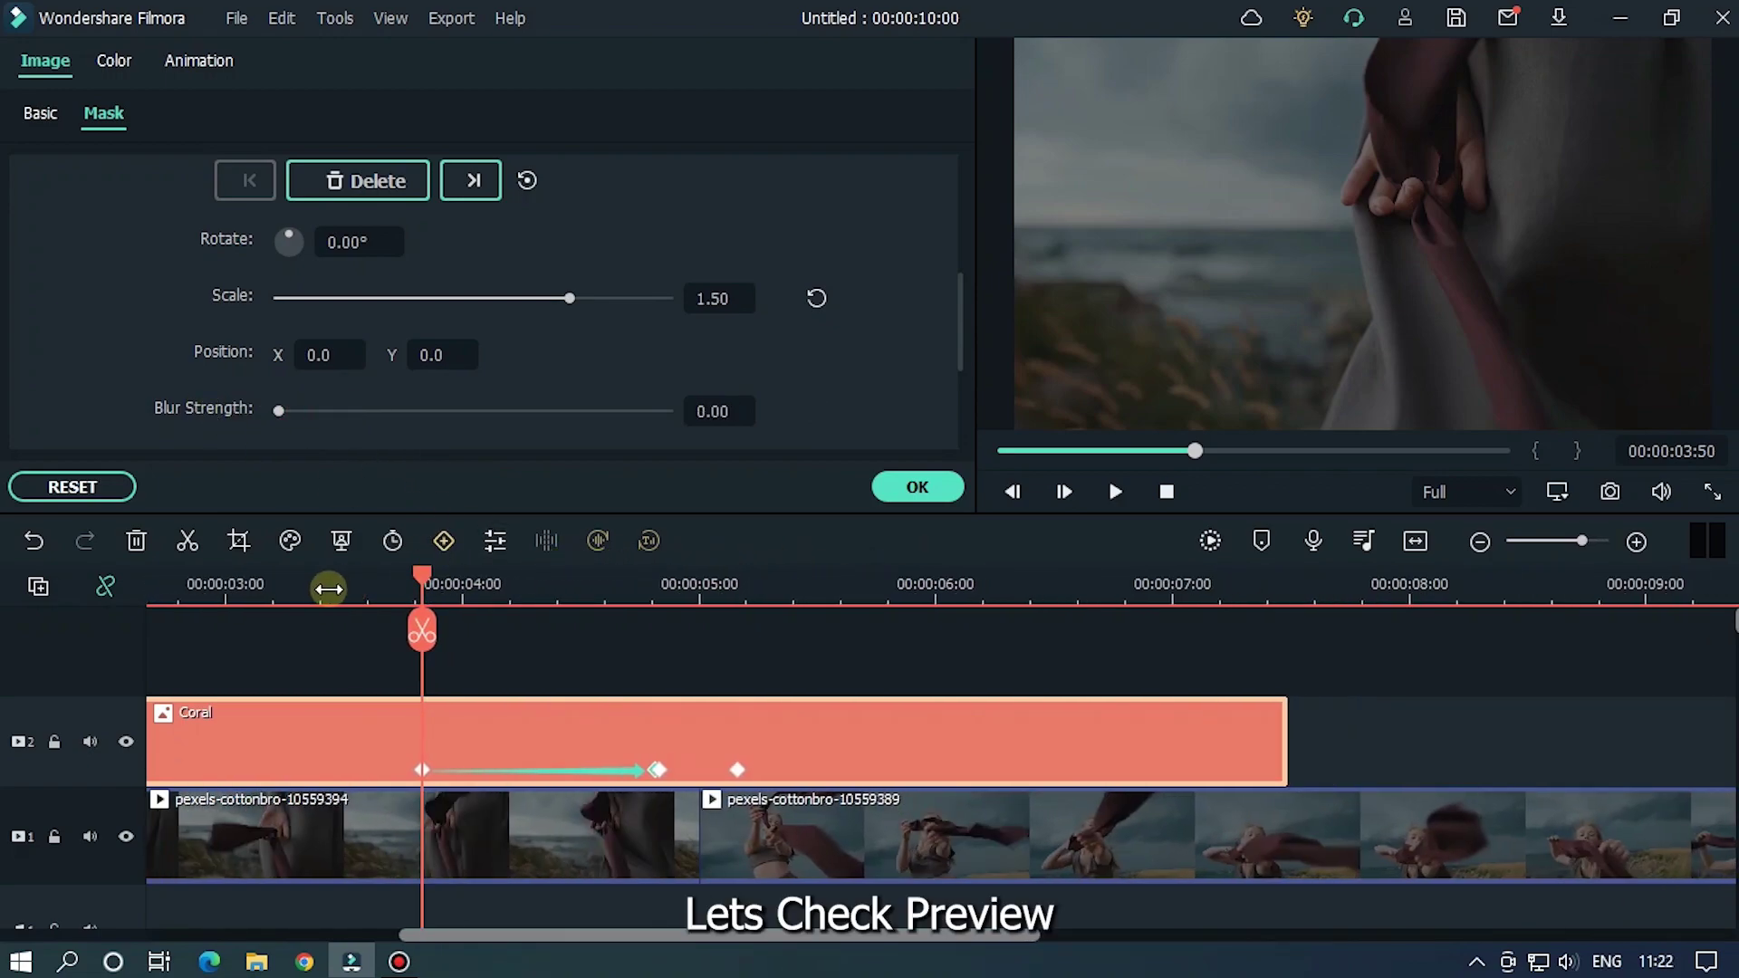
click(346, 591)
key(space)
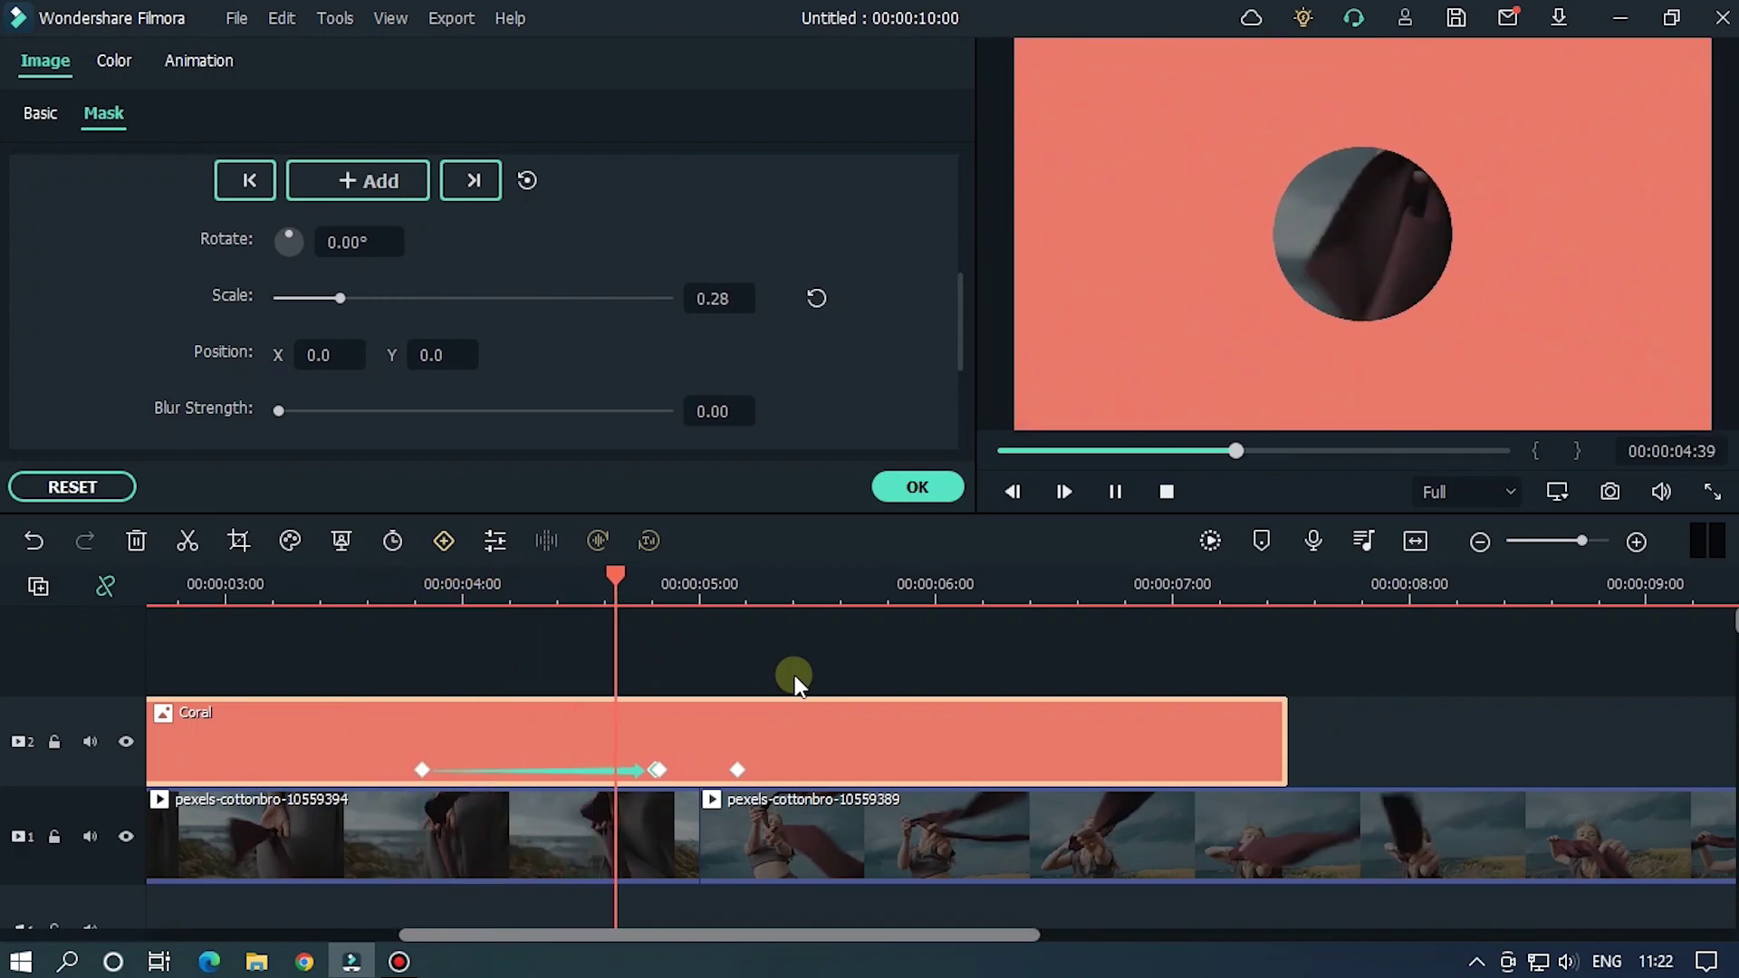
click(400, 590)
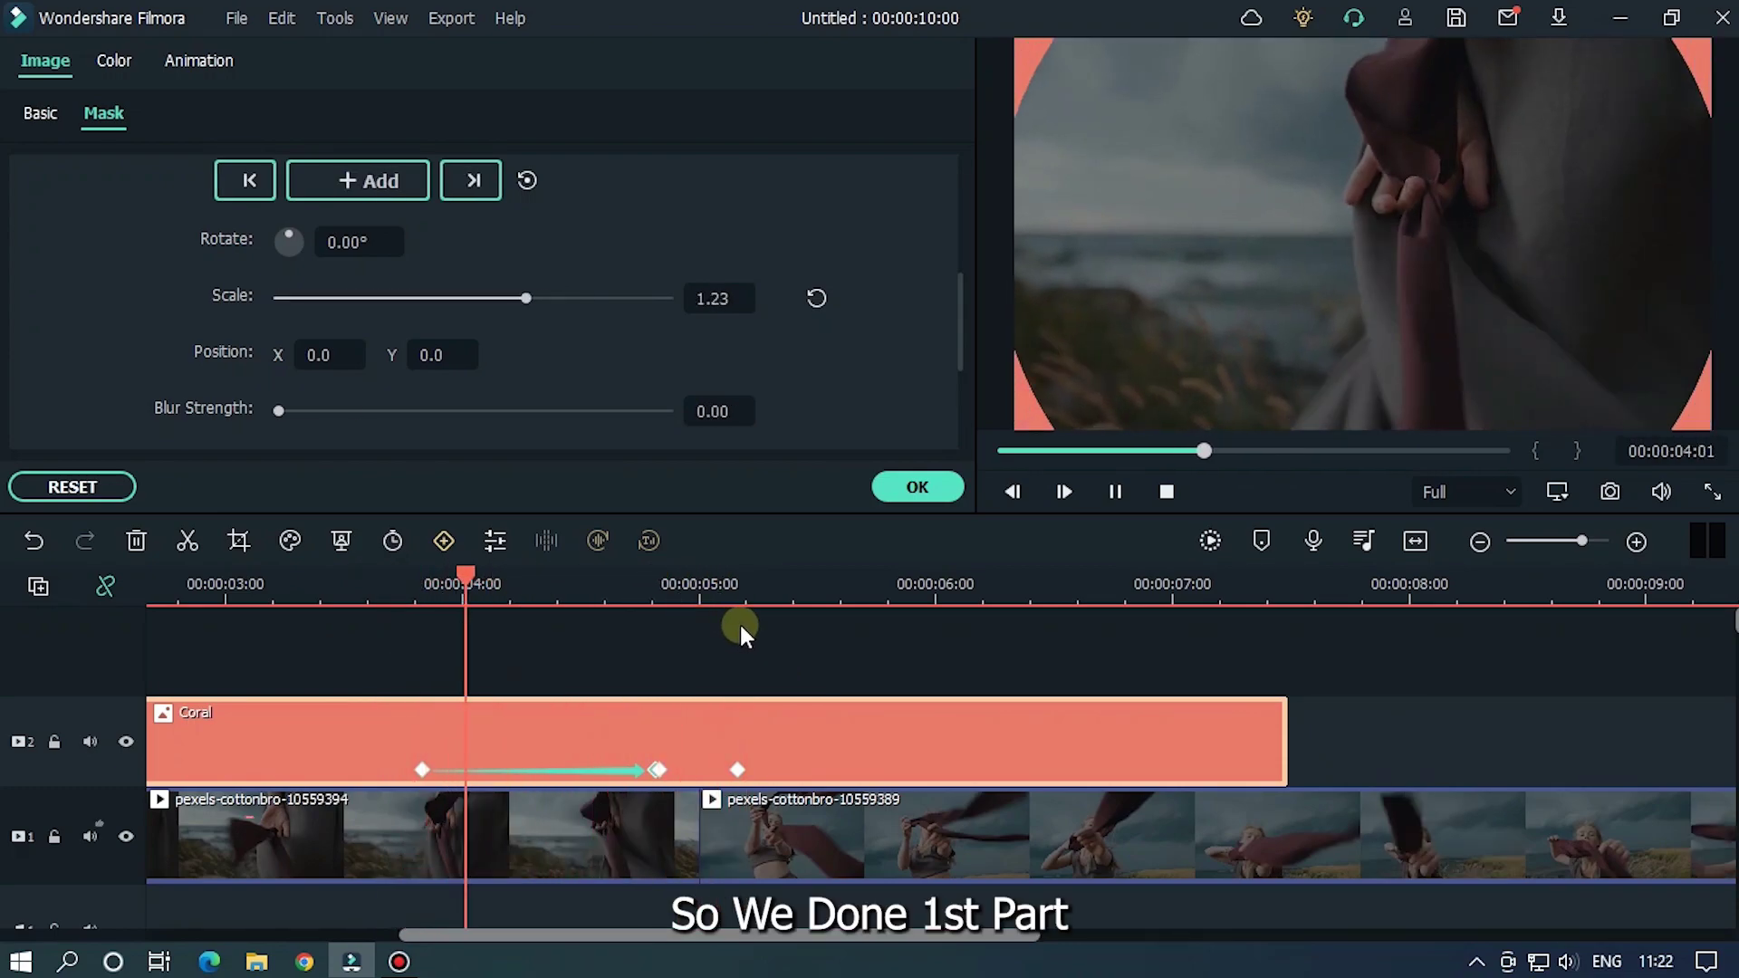
key(space)
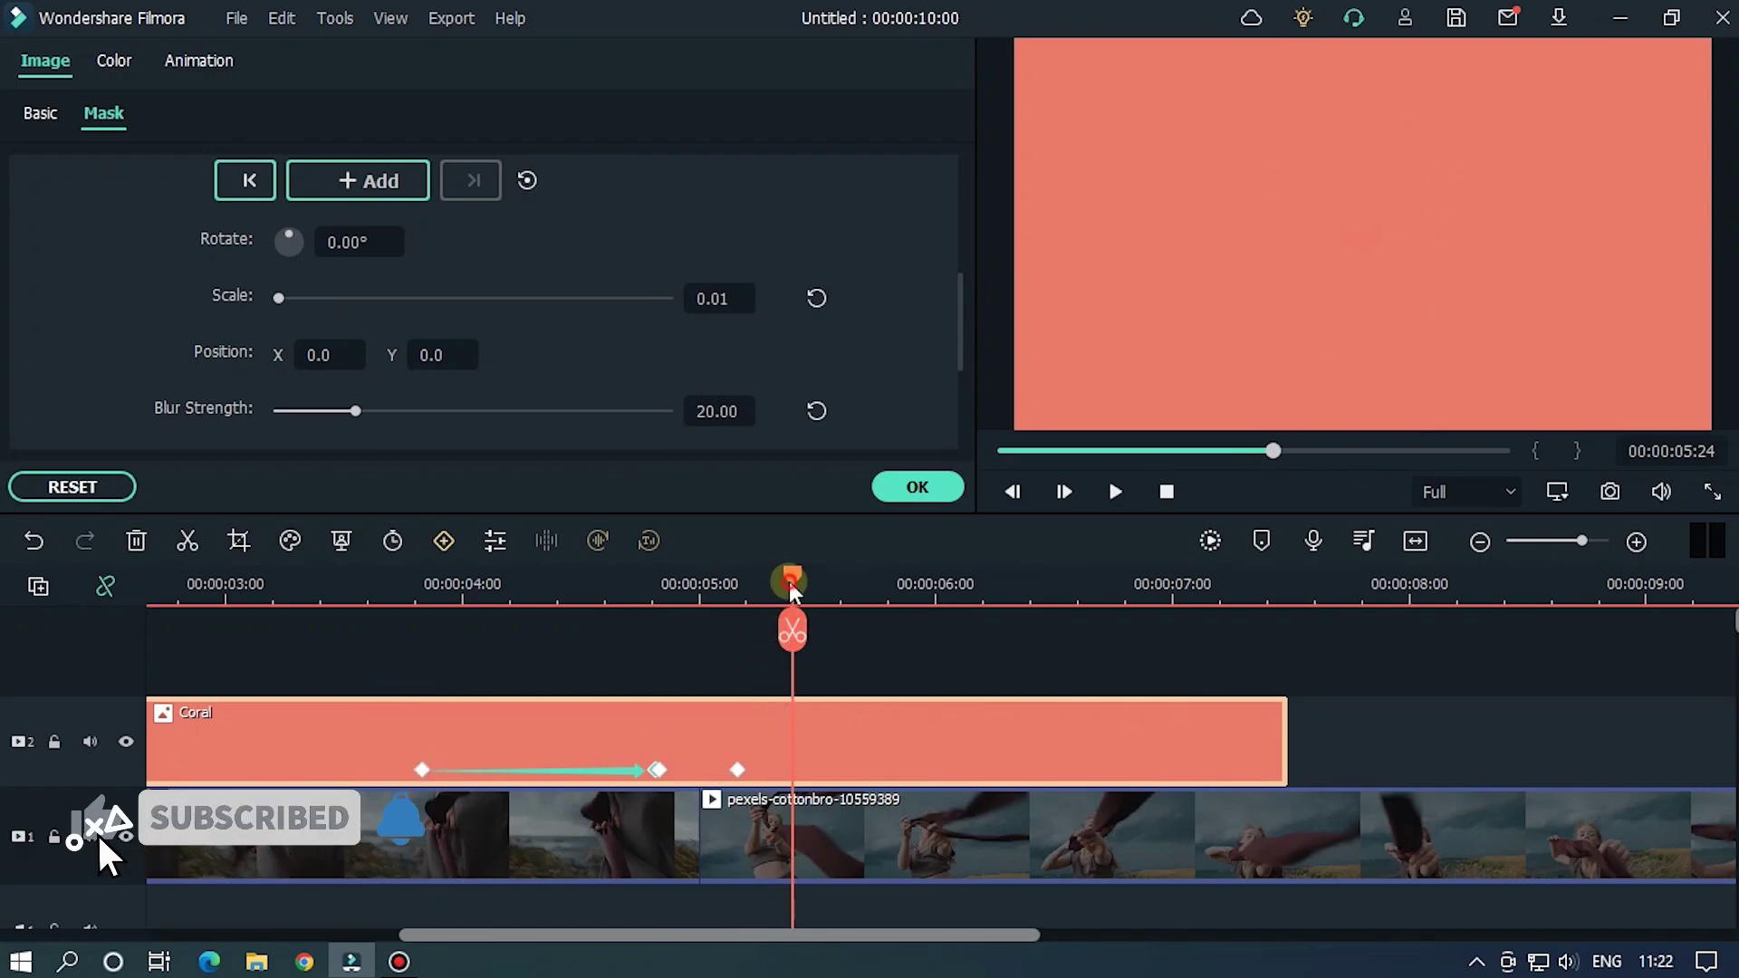
Step: At 00:00:06:10, keyframe the mask at scale 1.50 with blur 0
mouse_move(791, 587)
mouse_down()
mouse_move(734, 587)
mouse_move(762, 578)
mouse_up()
scroll(1039, 601, up, 3)
scroll(891, 595, down, 1)
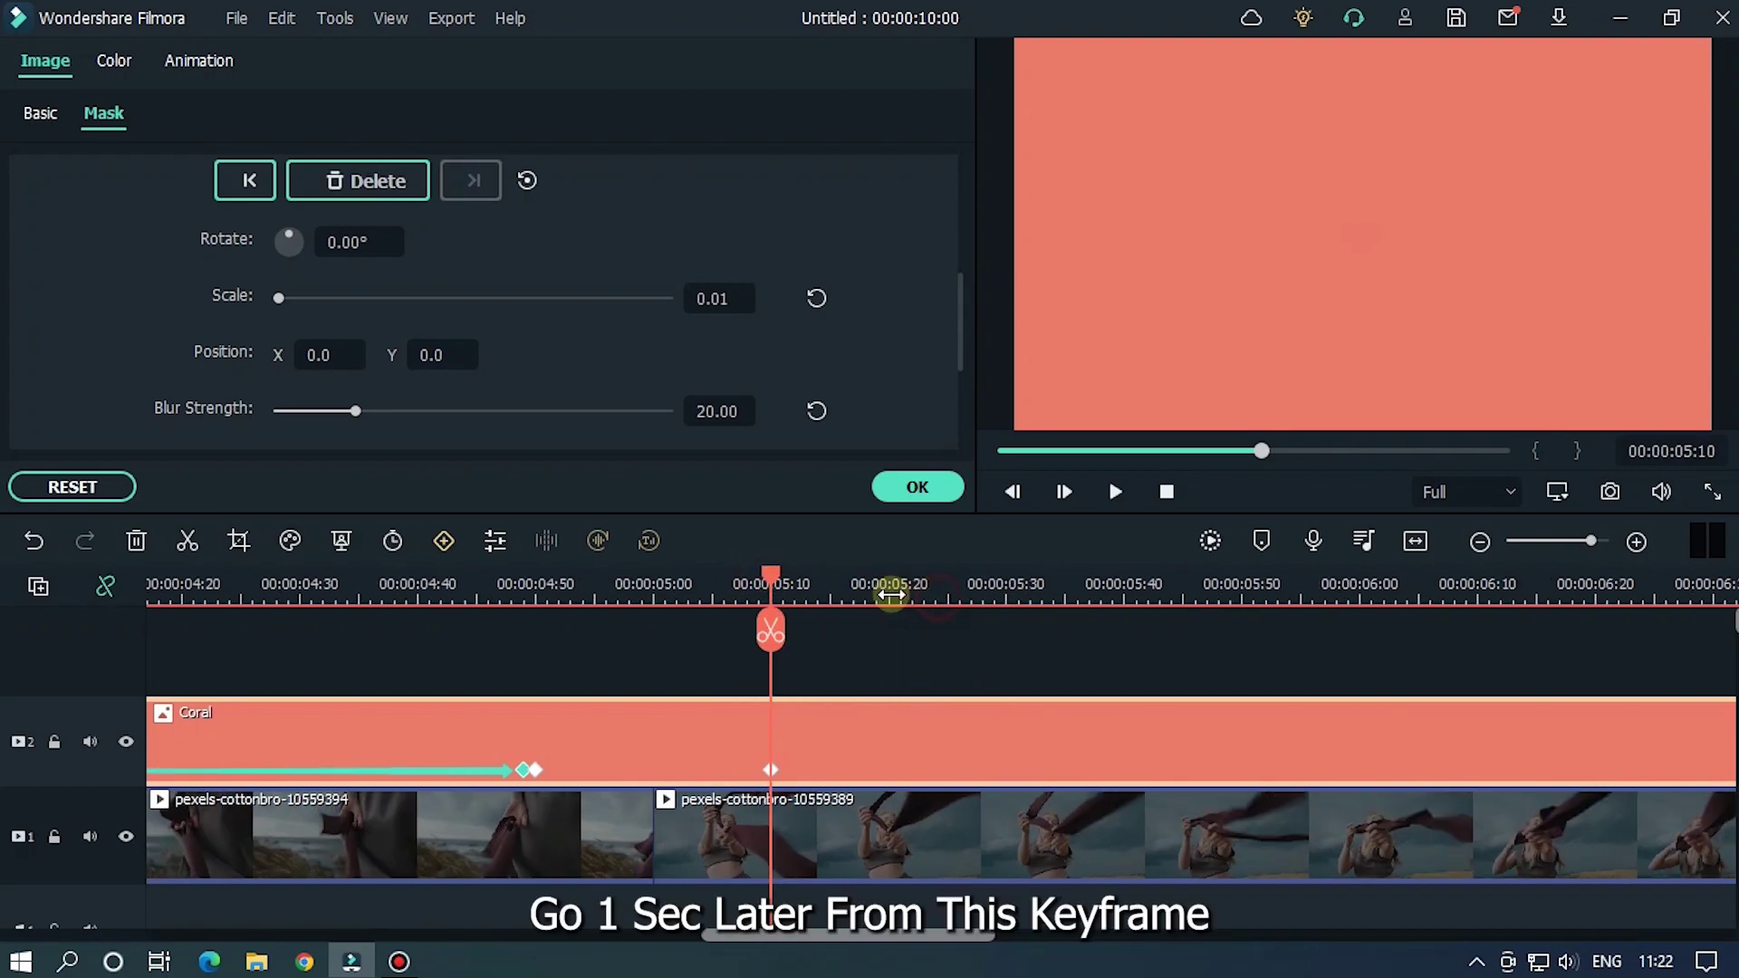
scroll(892, 595, down, 3)
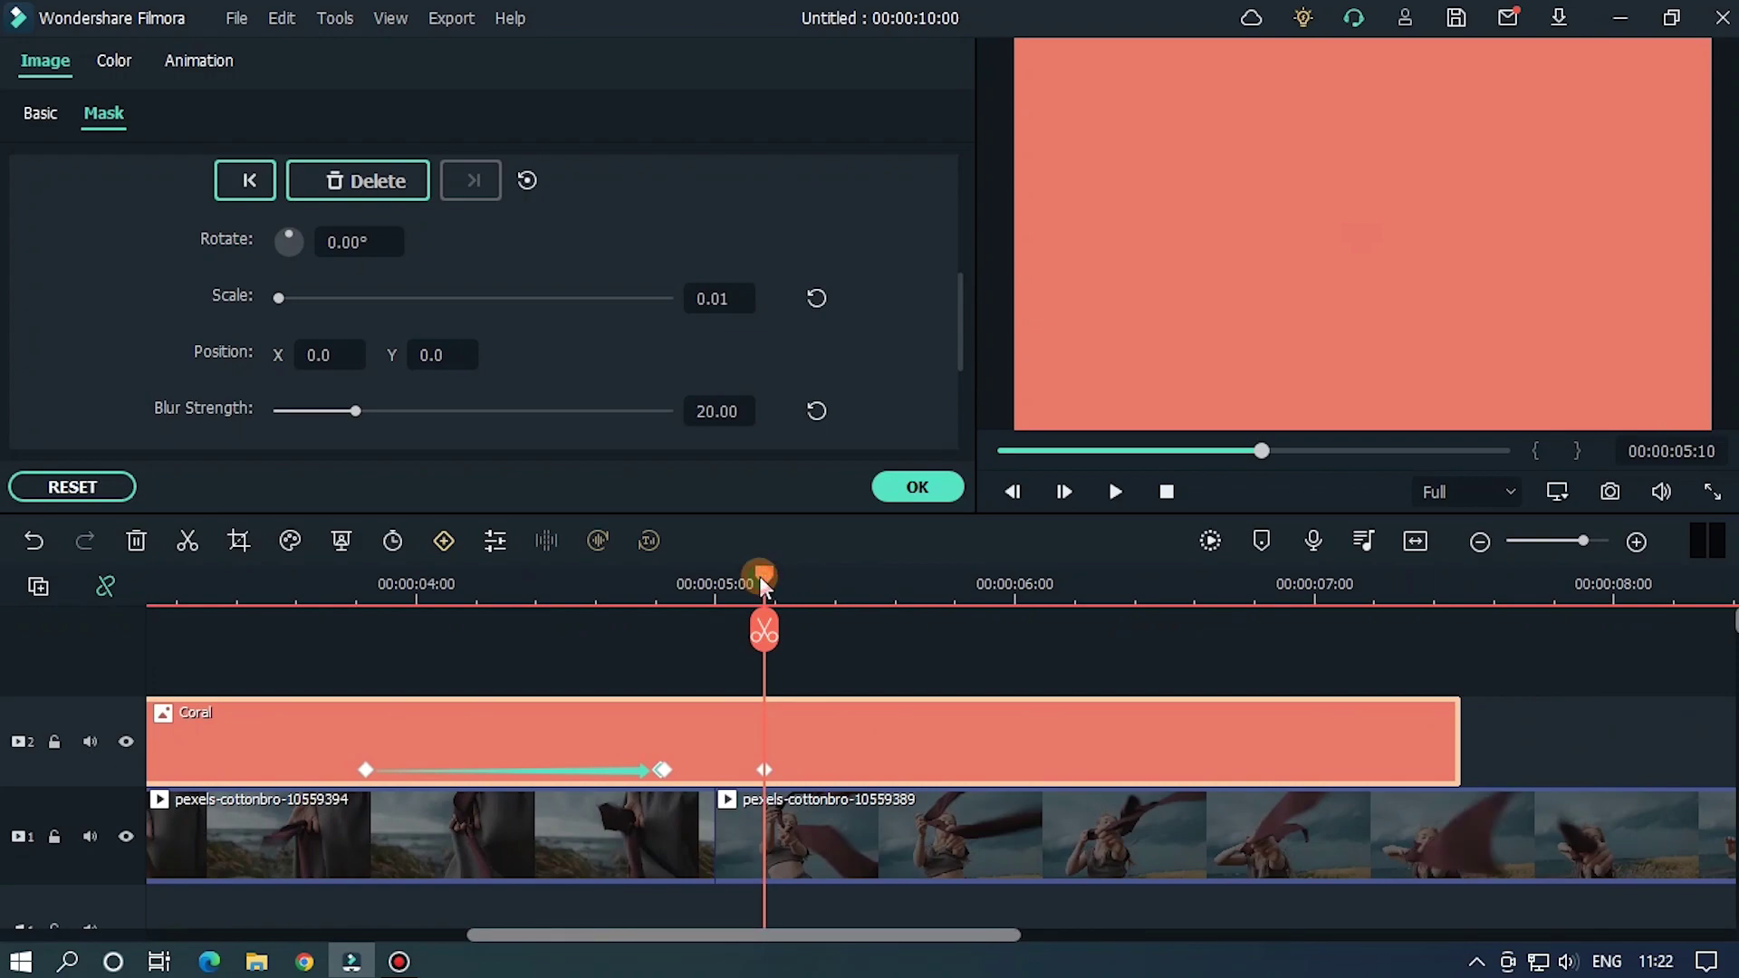
drag(762, 581, 1064, 574)
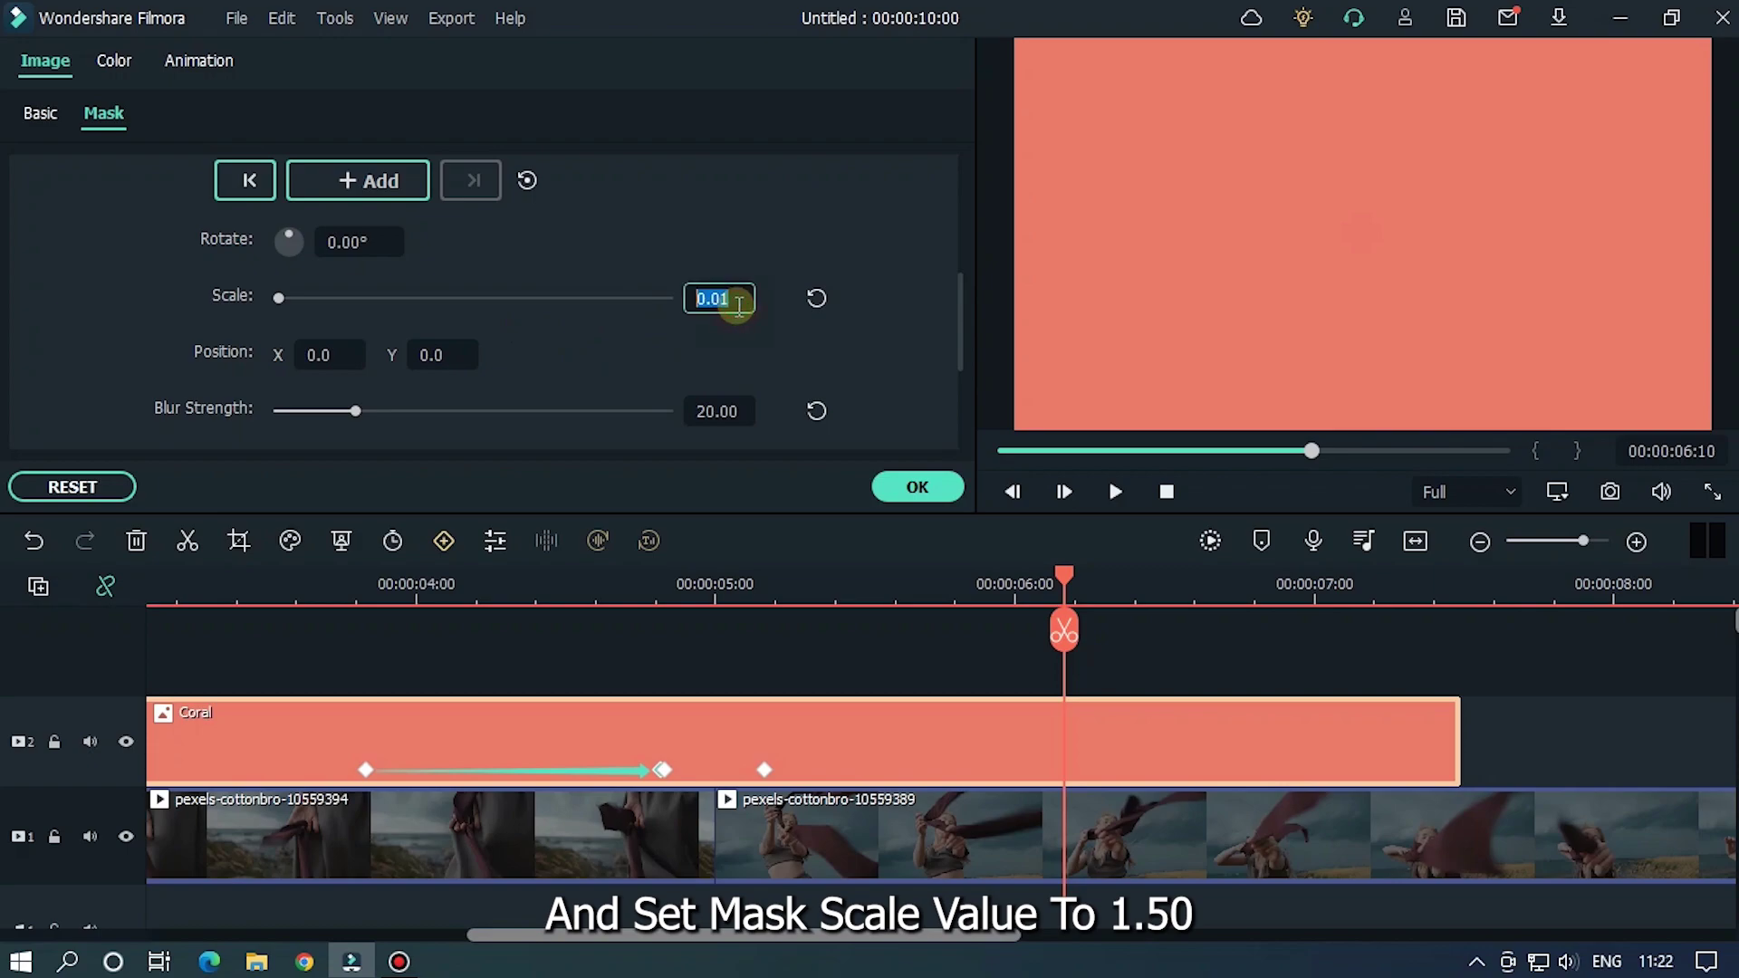
key(Return)
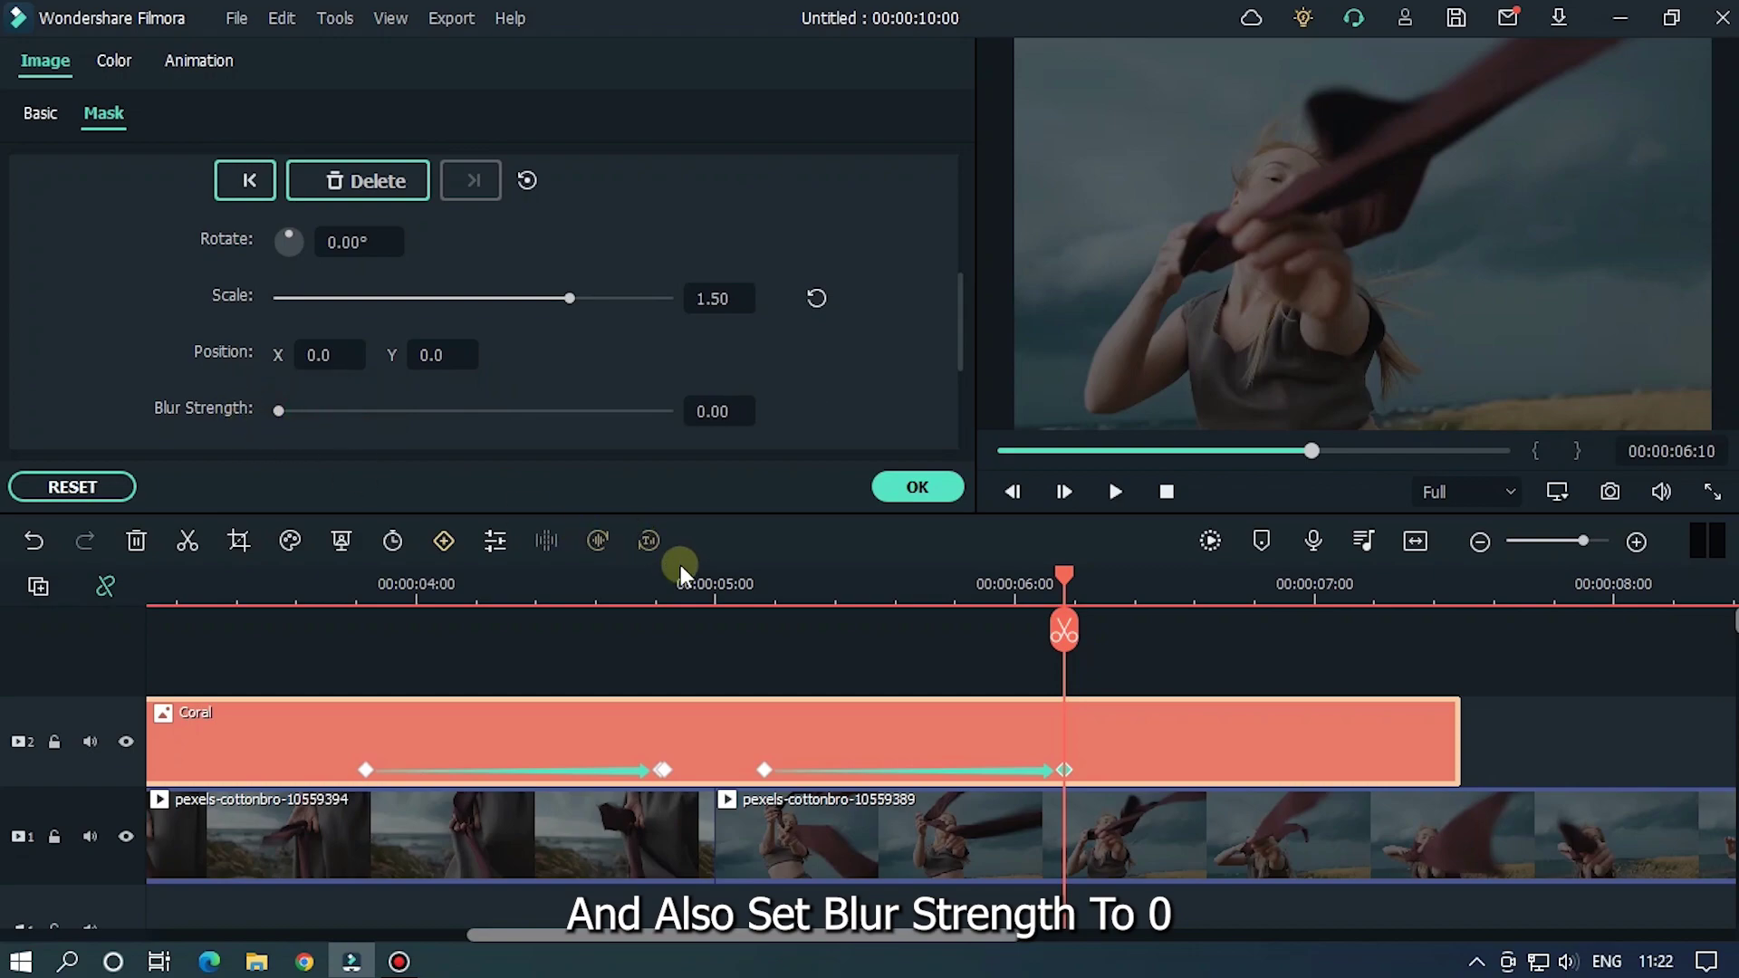
Step: Set the mask blur strength to 0 at 00:00:05:11
click(772, 588)
scroll(1165, 590, up, 3)
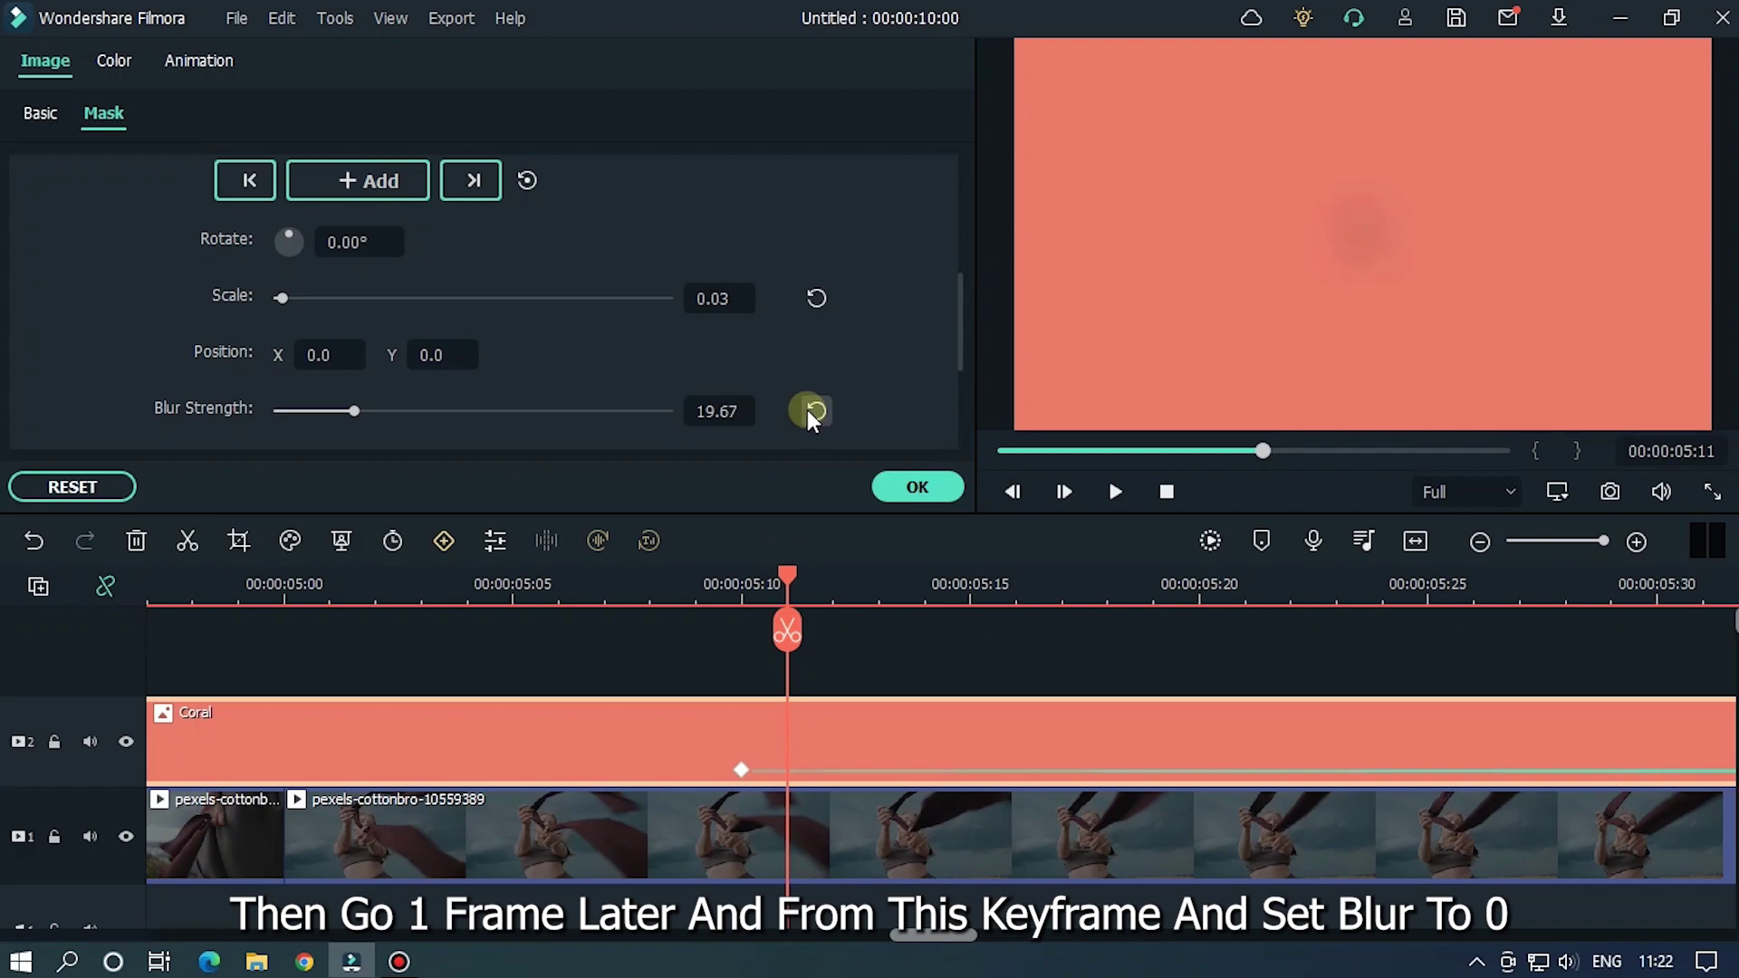
drag(319, 411, 277, 411)
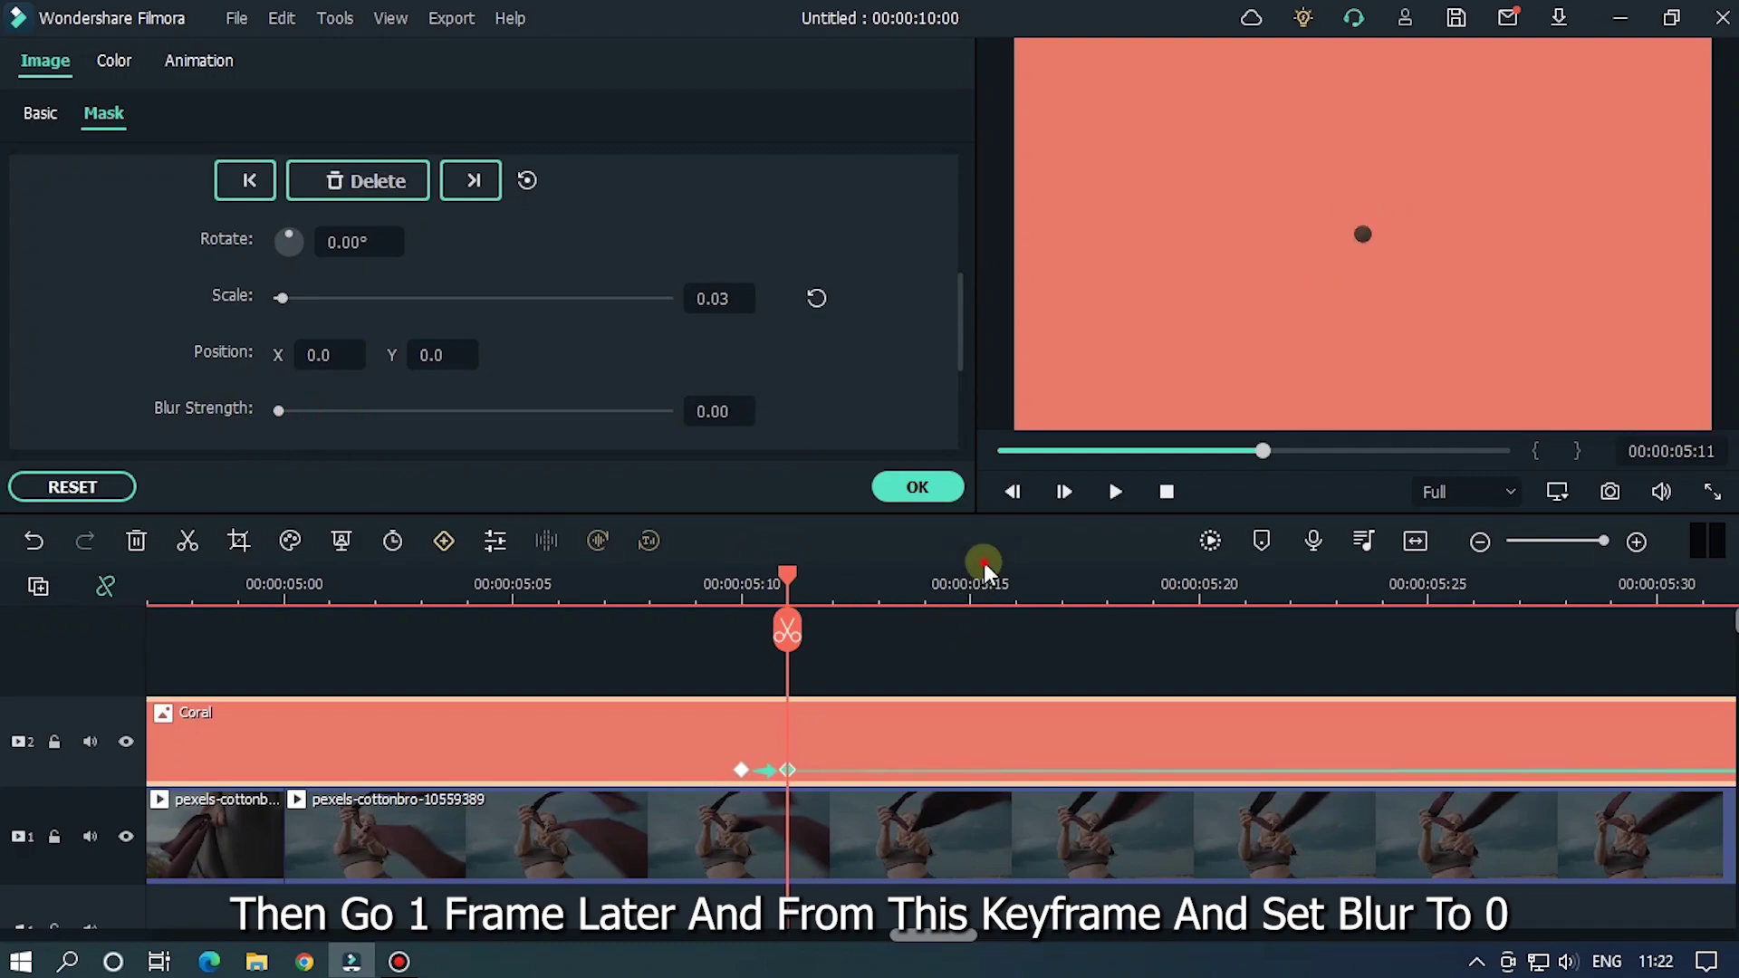
scroll(984, 563, down, 5)
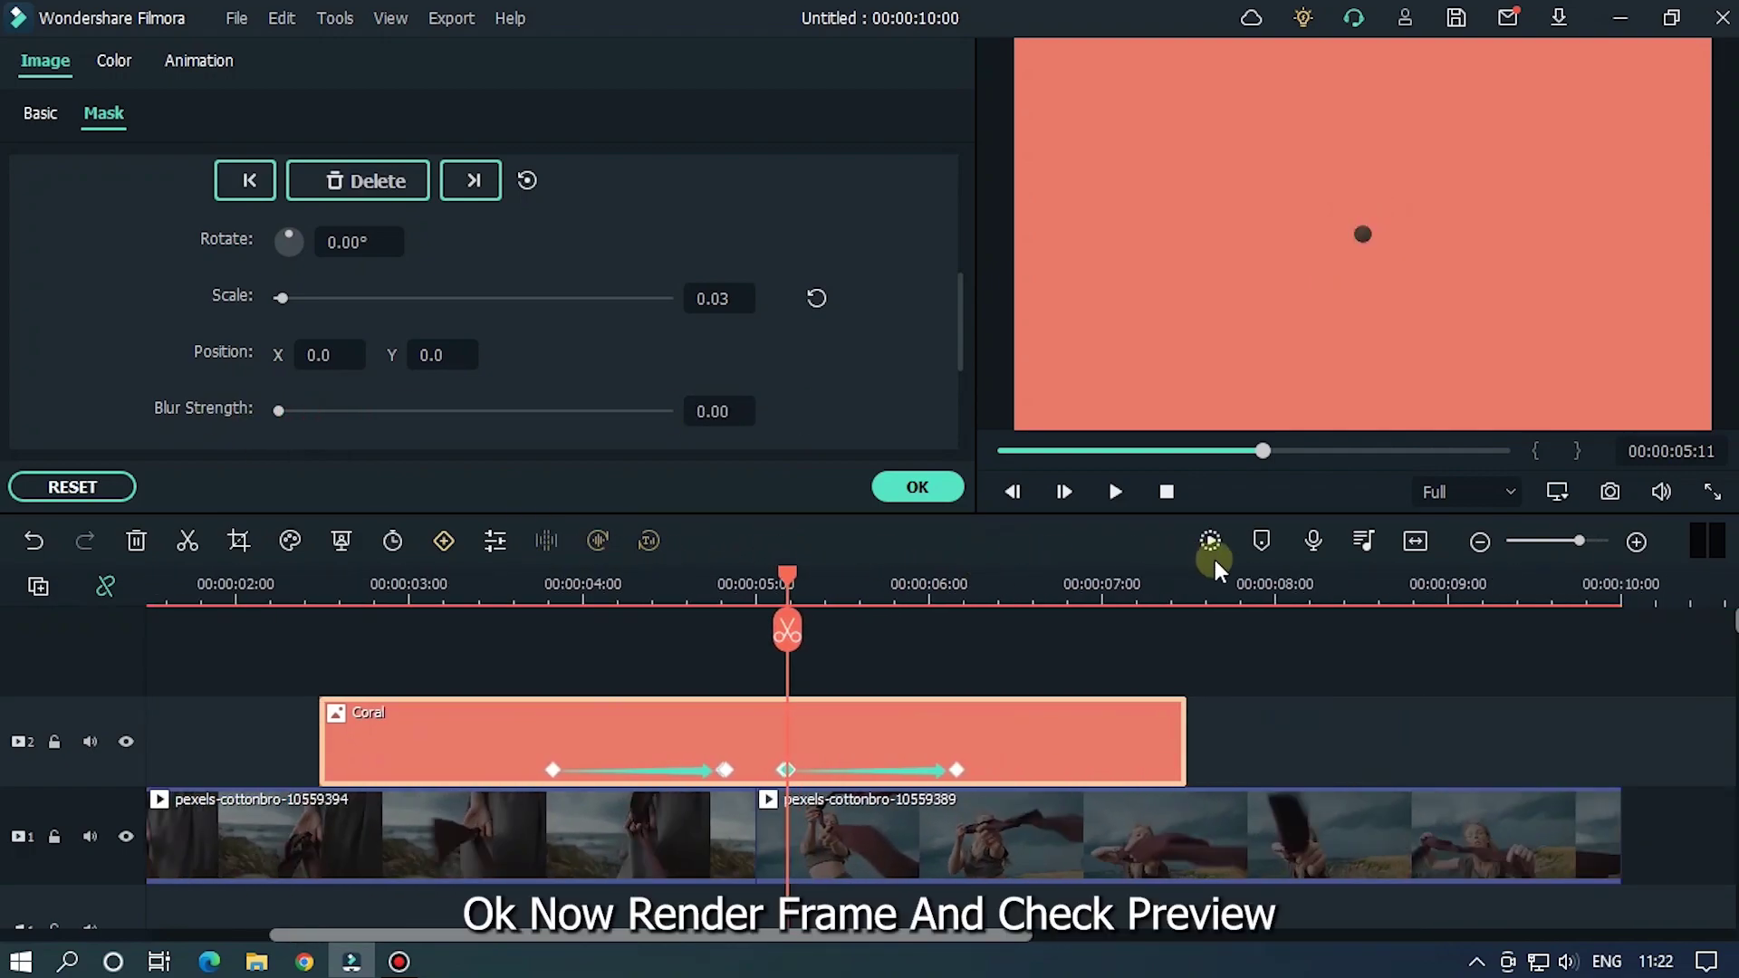
Step: Render the timeline preview and play the coral circle transition from before the join
click(1203, 544)
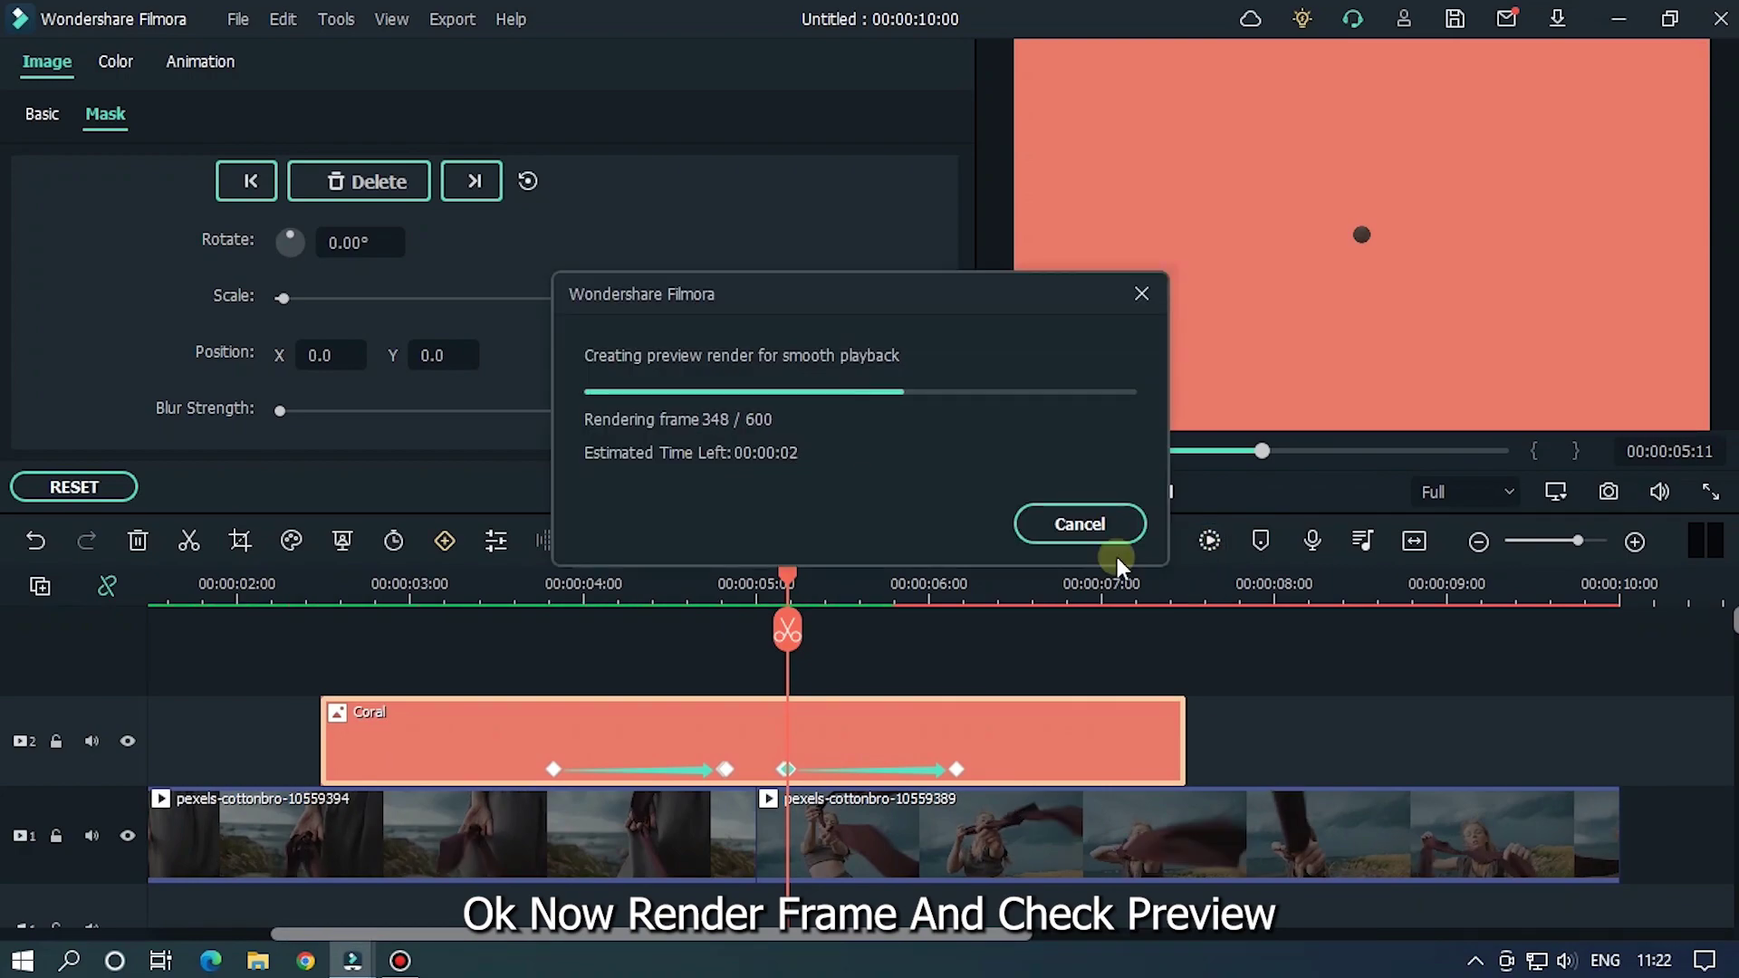
click(474, 584)
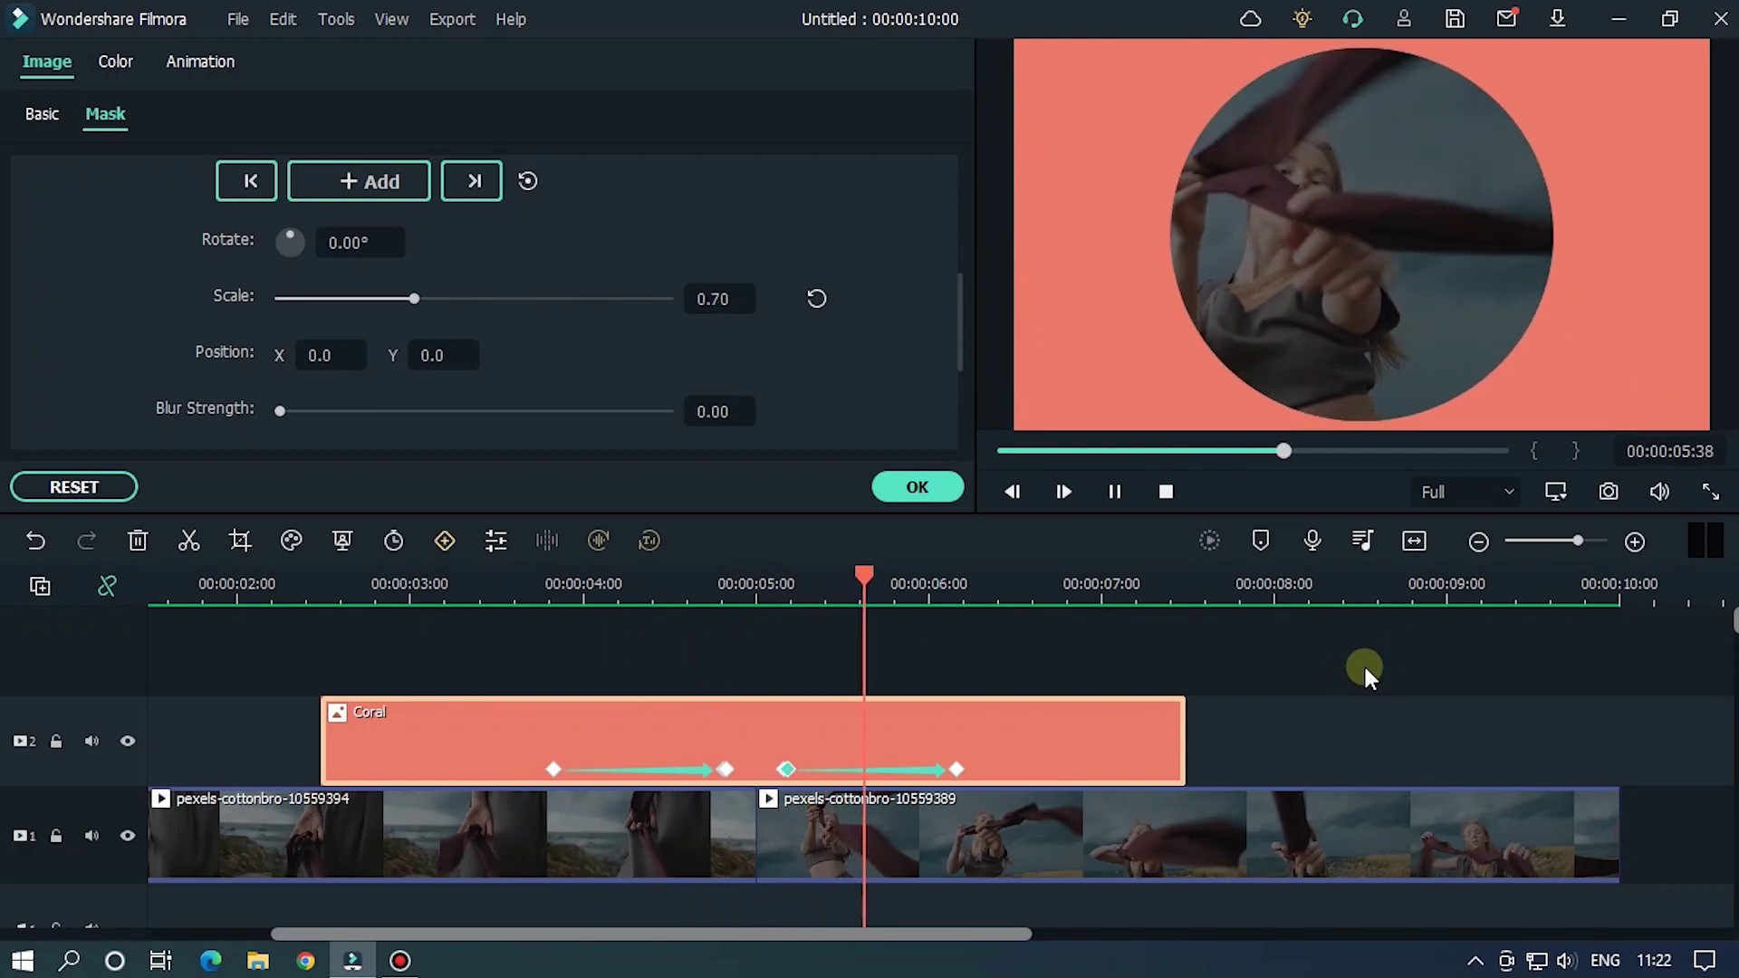
click(509, 589)
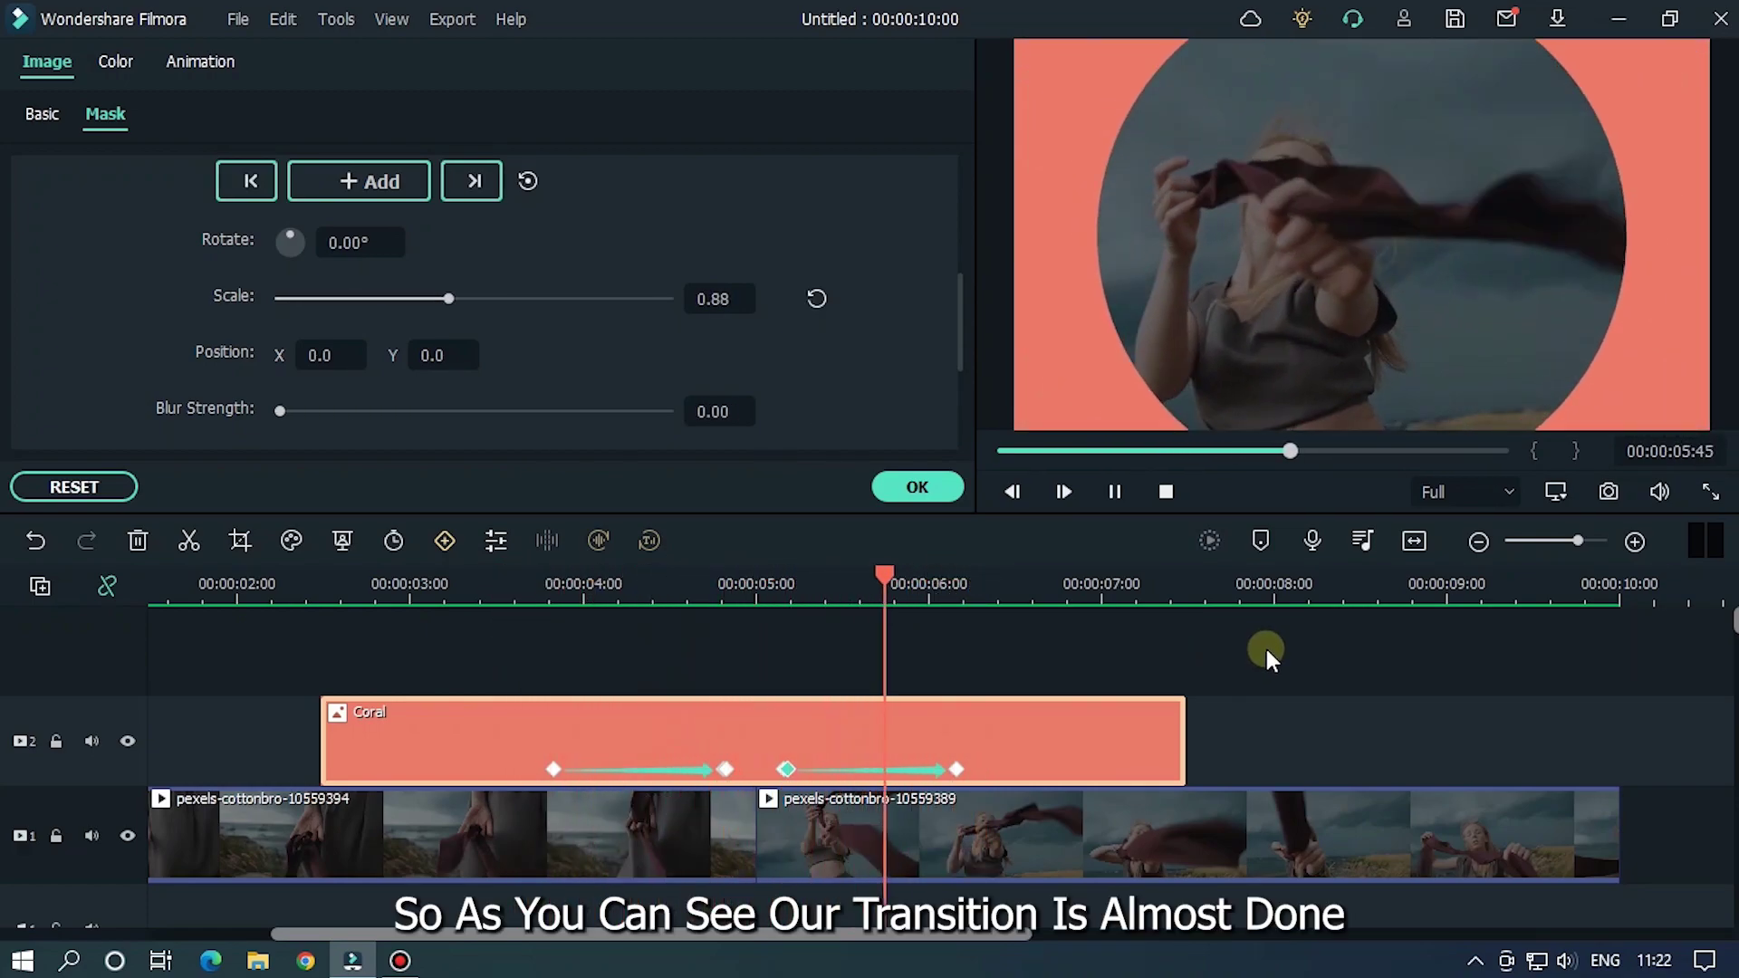
key(space)
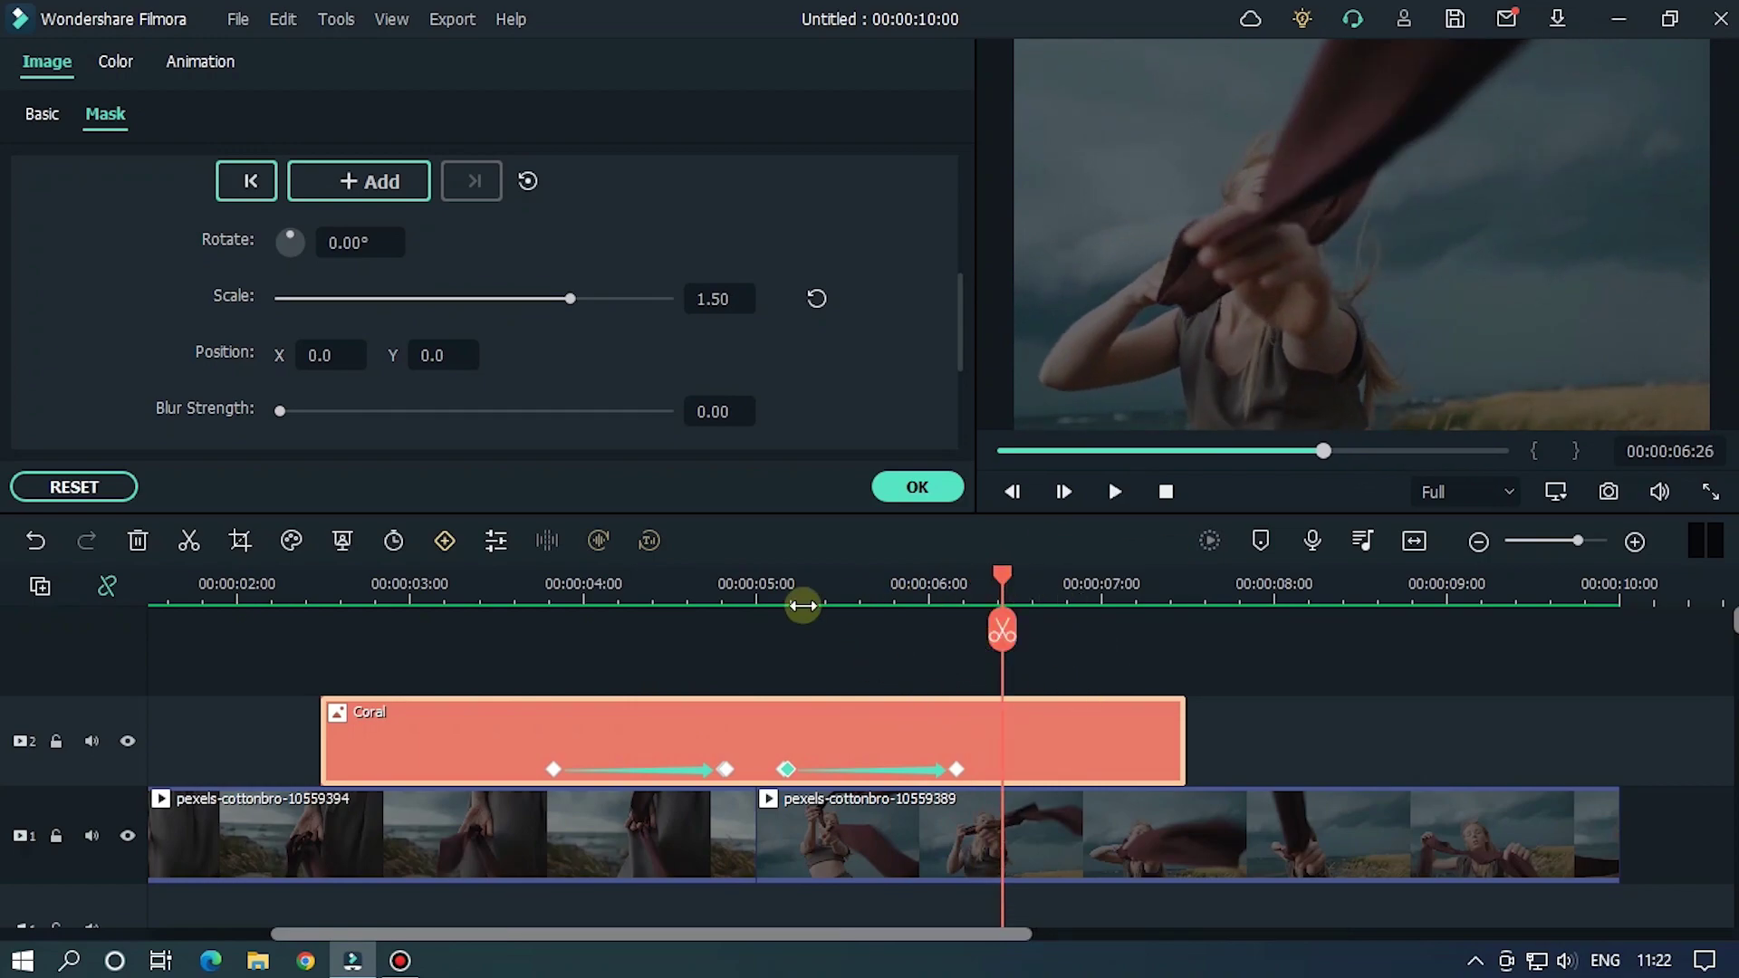
Step: Move the first mask keyframe later to 04:05 and the last one earlier
click(549, 584)
scroll(910, 583, up, 3)
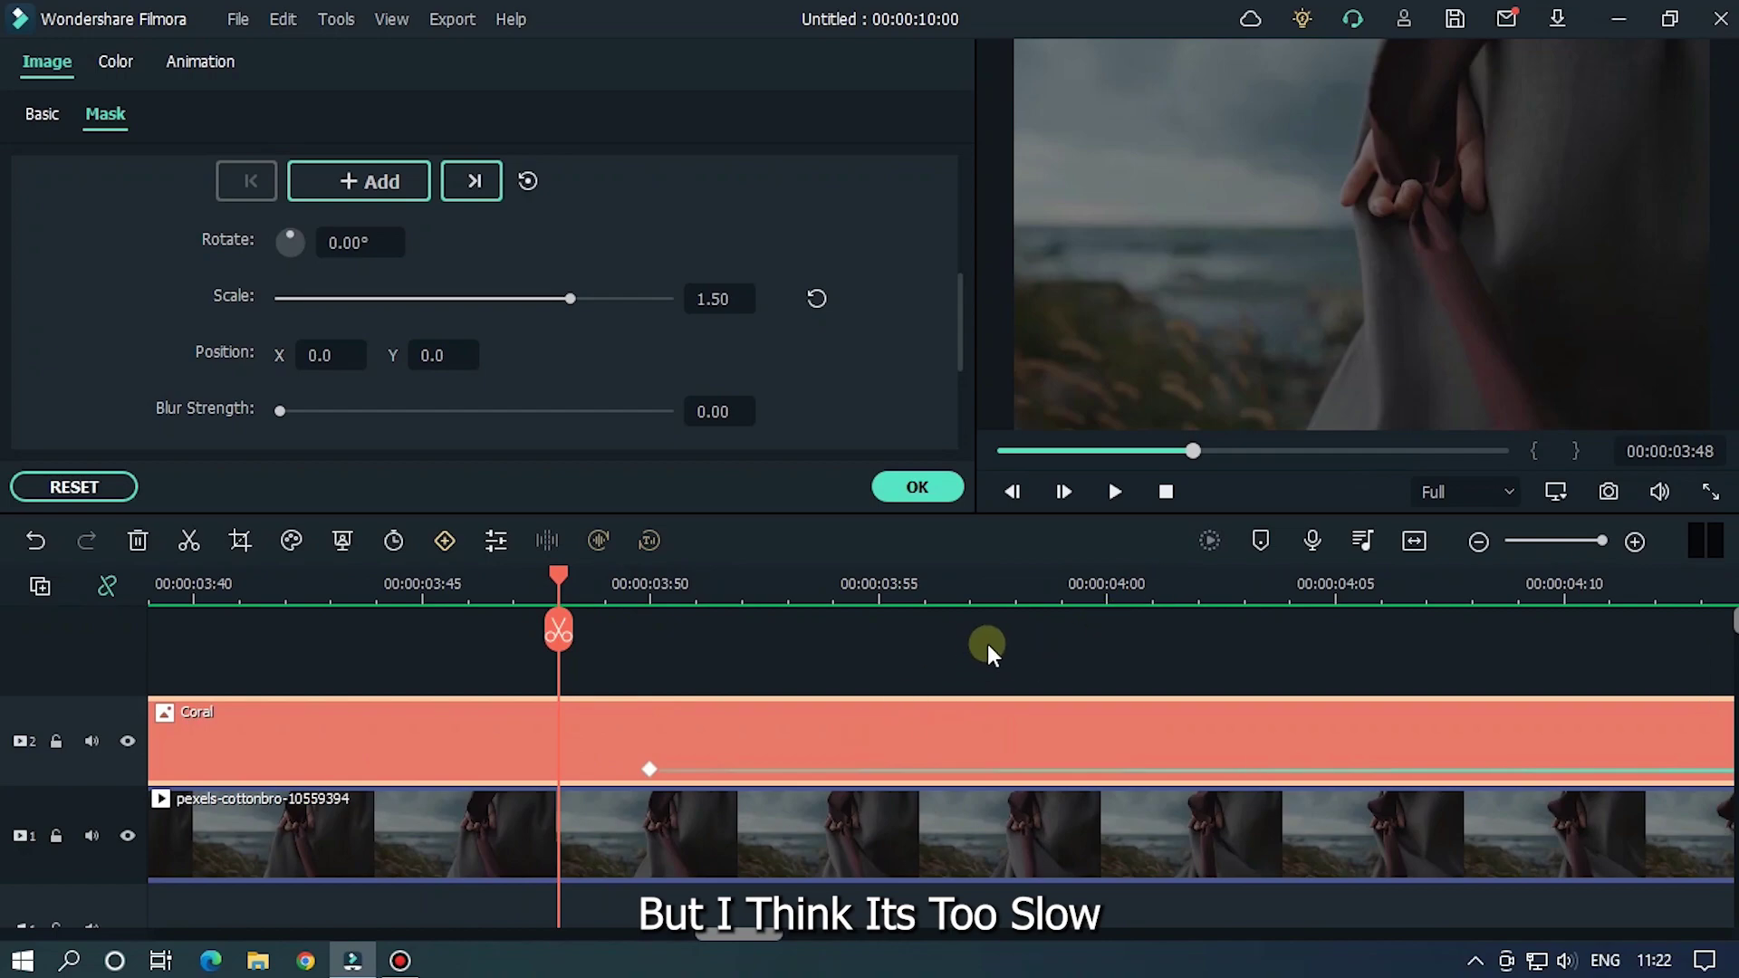
scroll(1060, 597, down, 2)
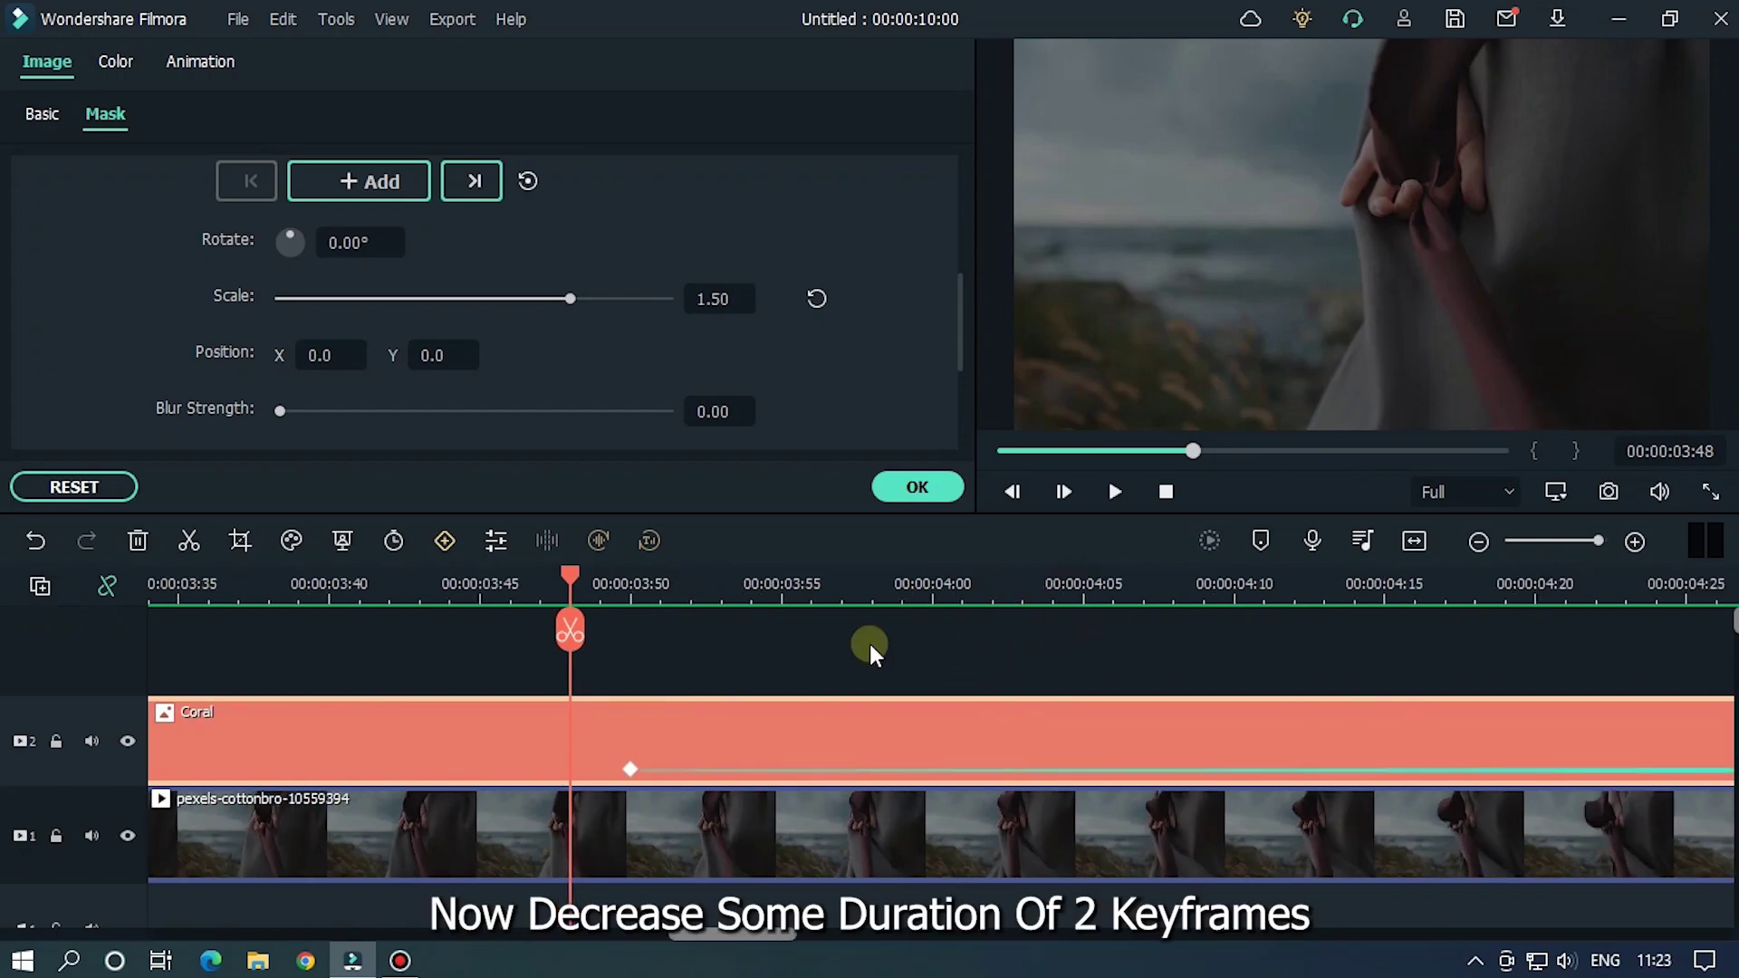
click(632, 770)
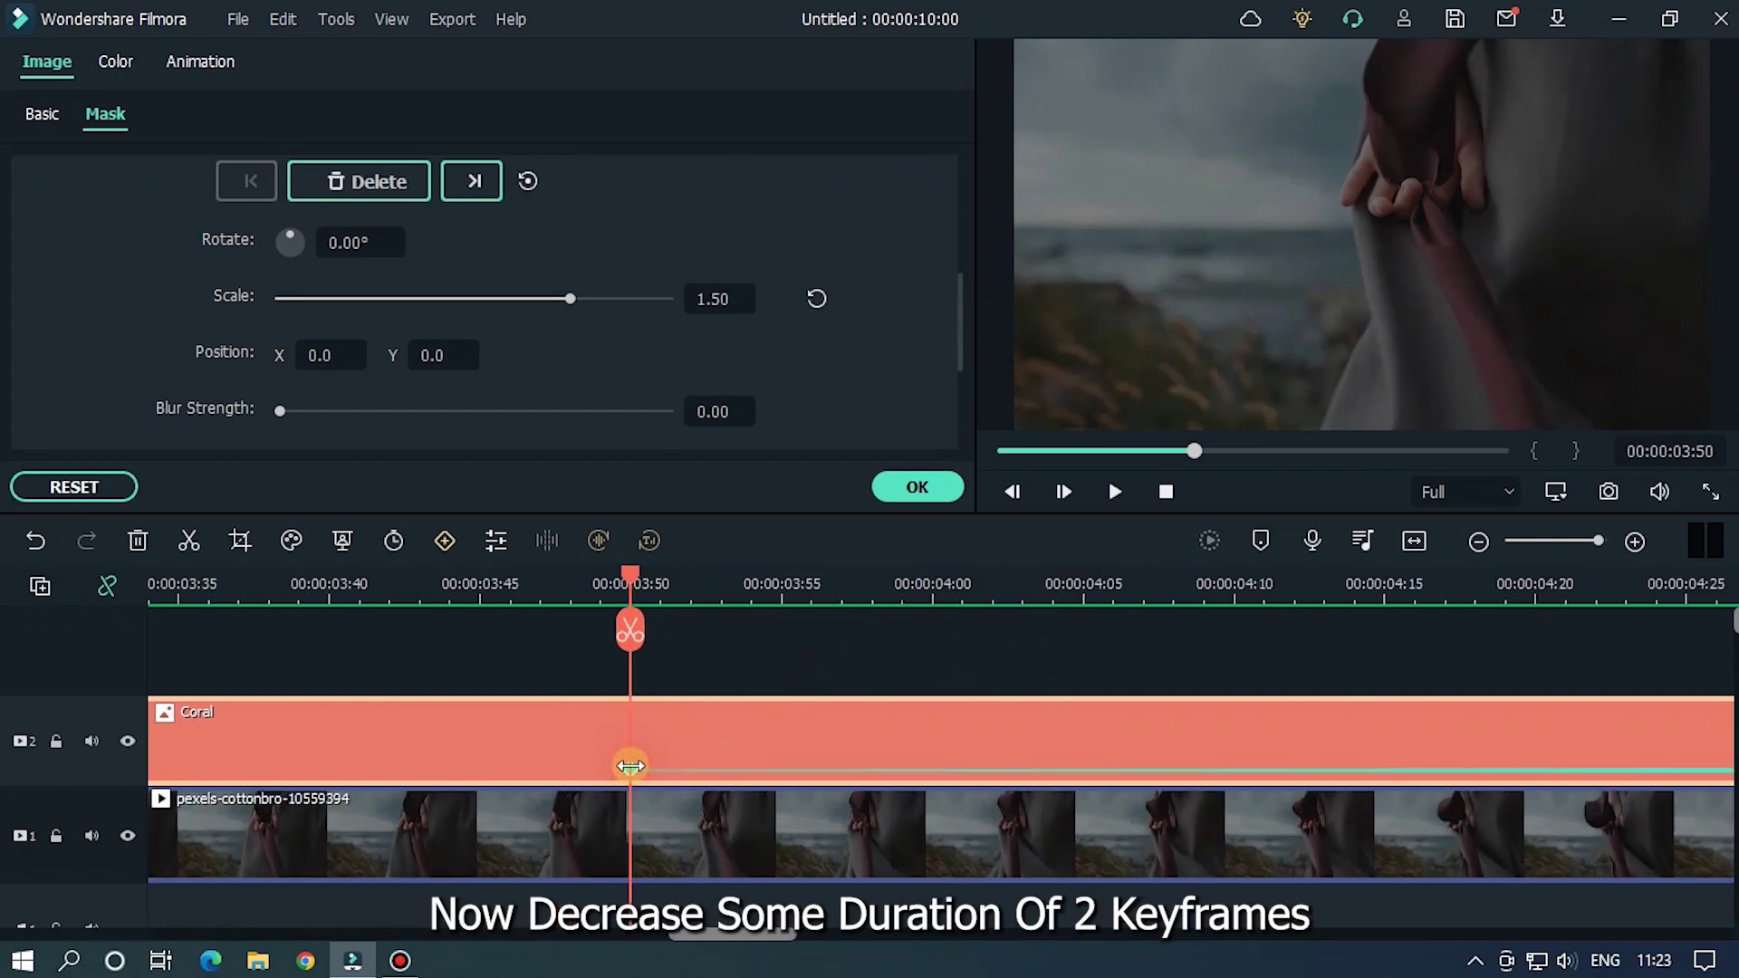
drag(763, 765, 1099, 752)
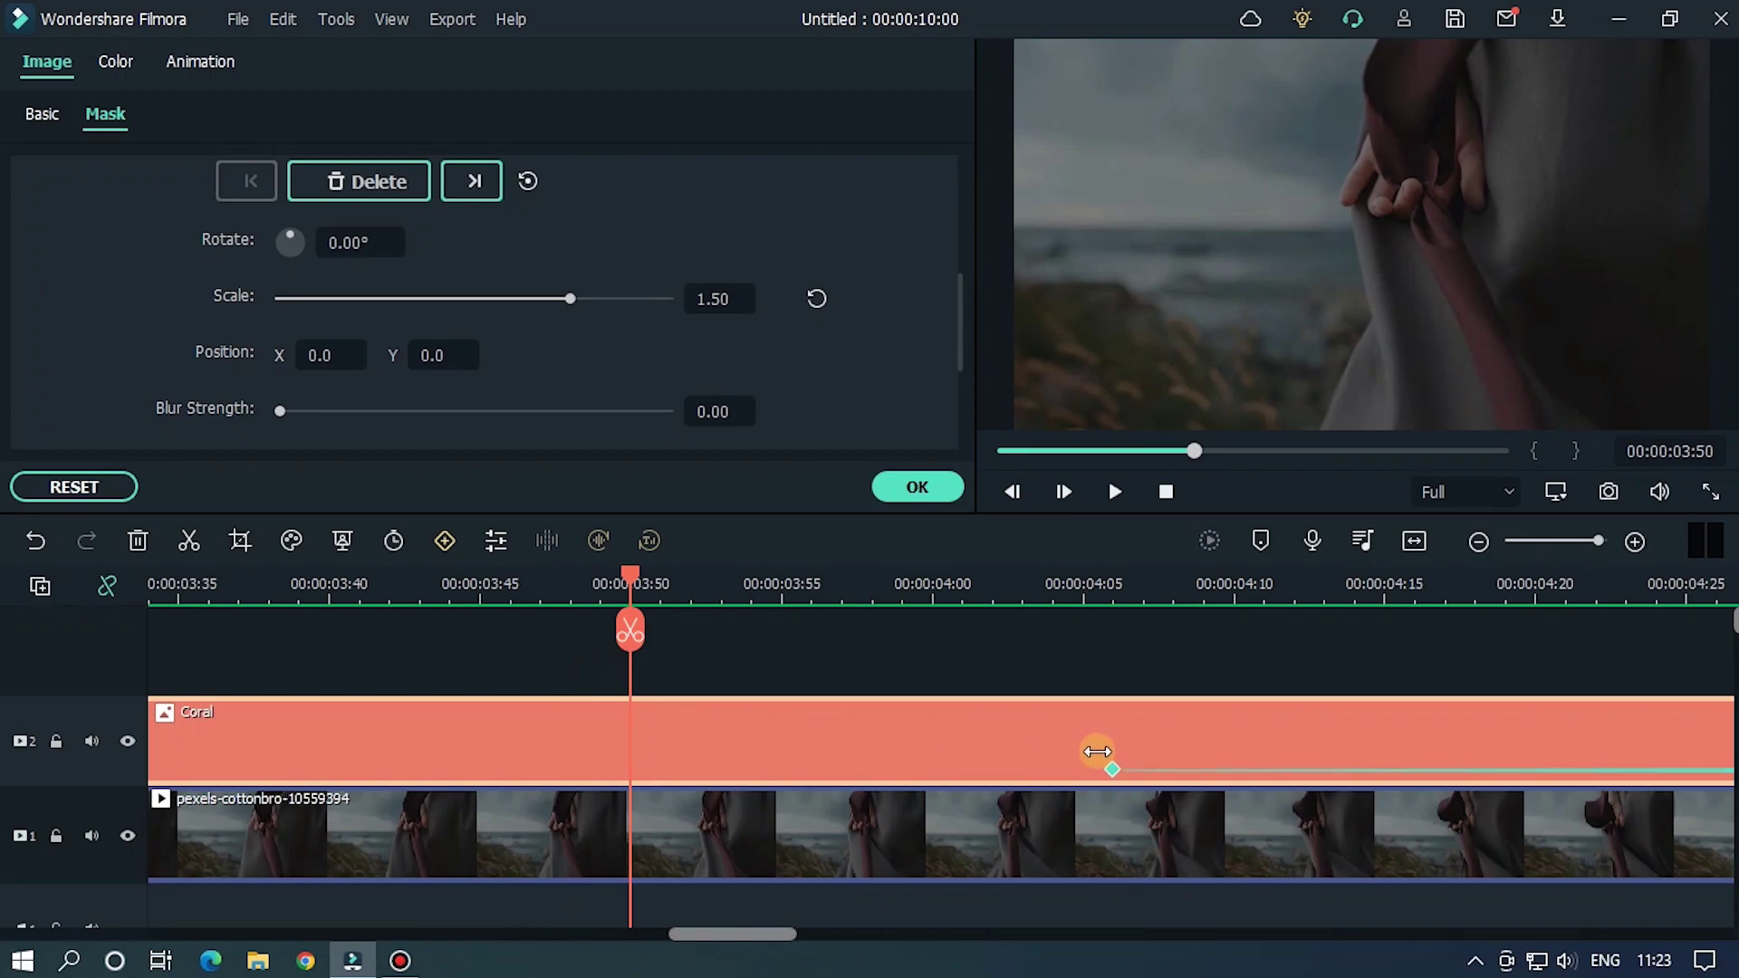
click(1087, 756)
drag(768, 944, 1068, 926)
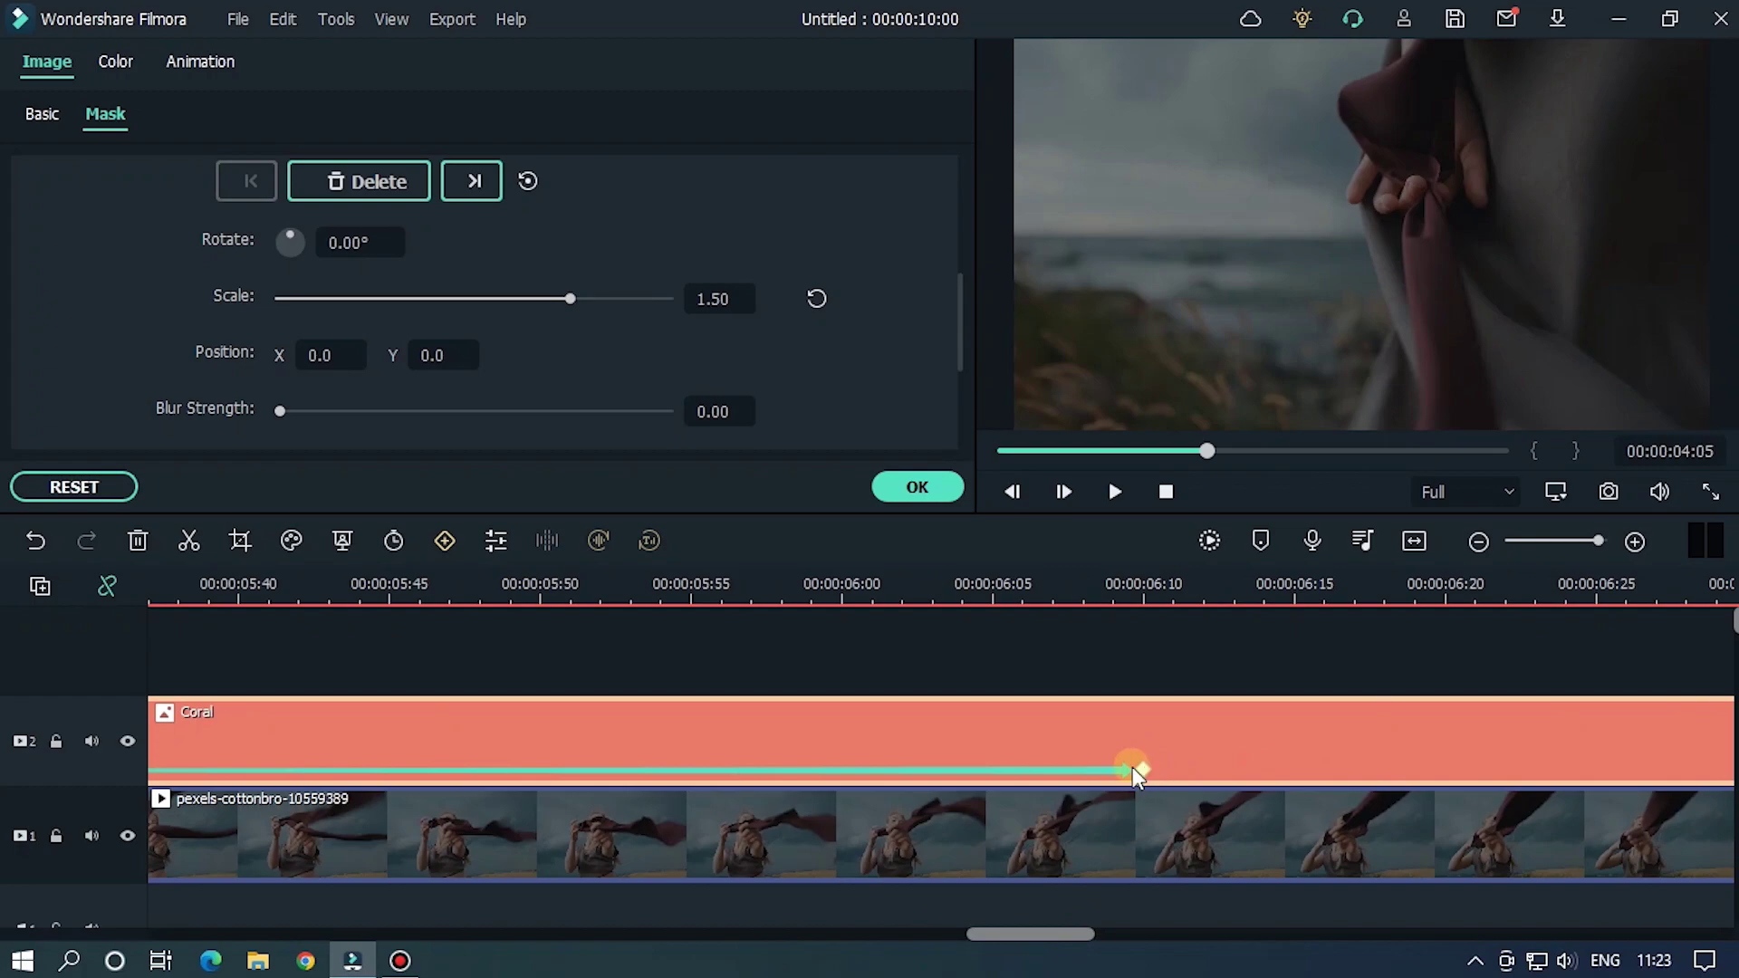
drag(1143, 772, 705, 747)
Step: Play the shortened transition from about 04:00 to preview the circle reopening
drag(1040, 598, 654, 580)
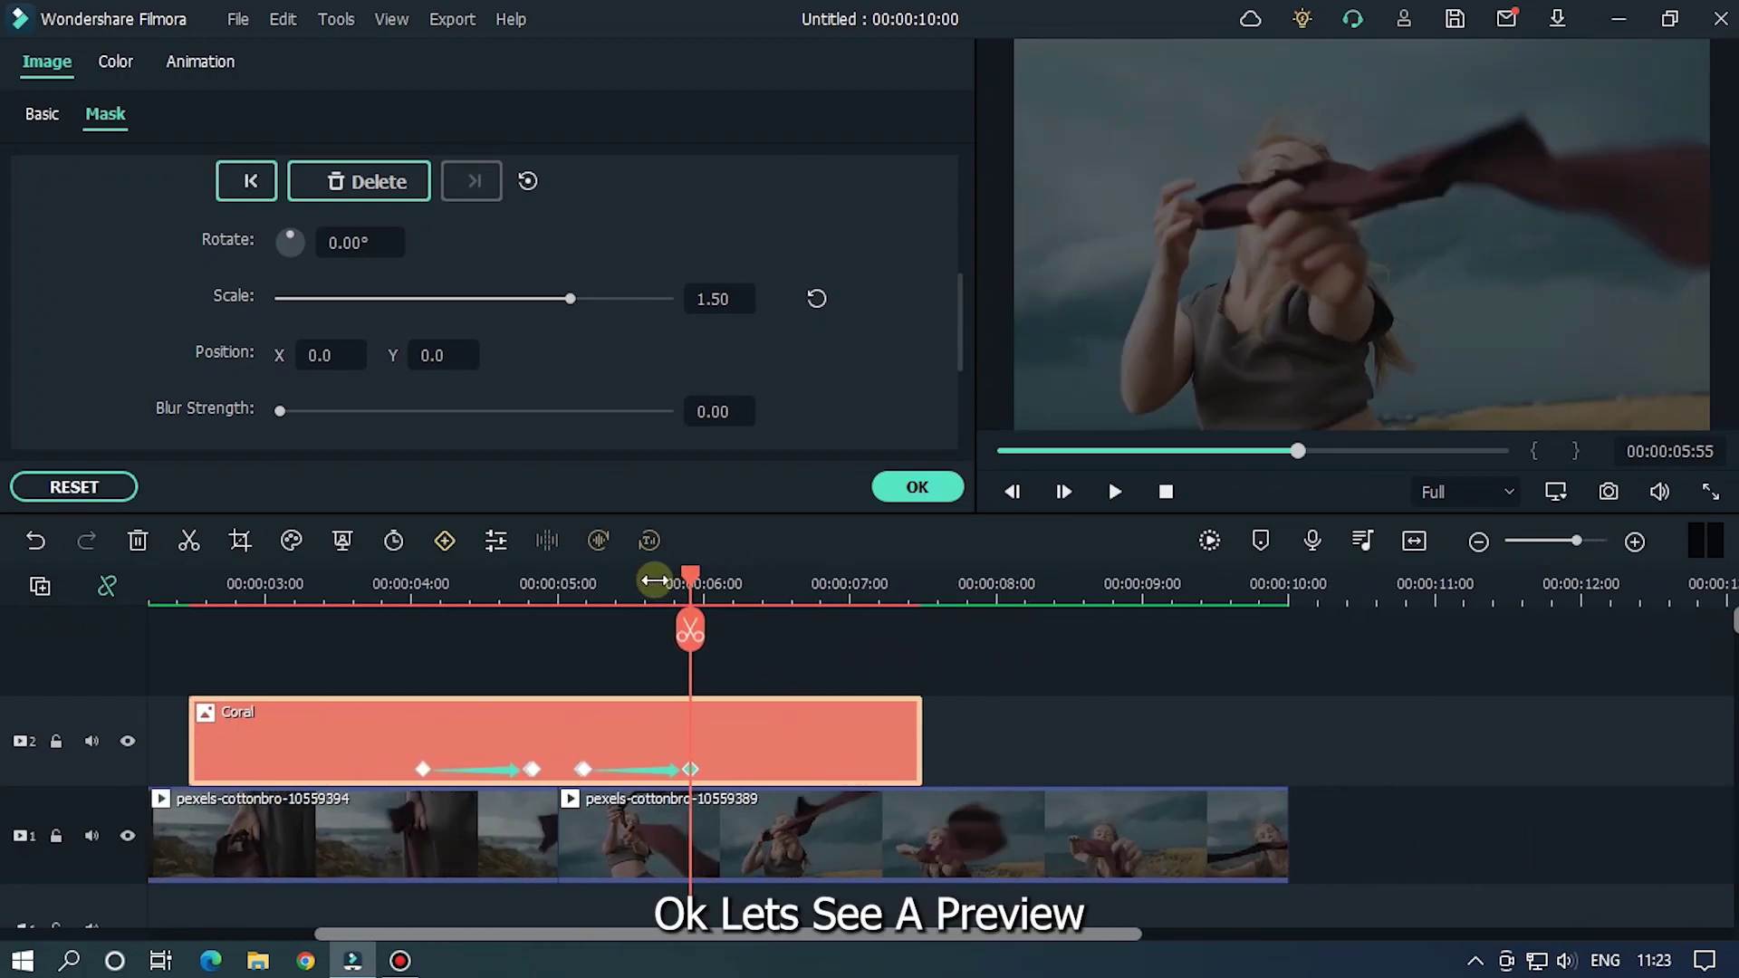
click(340, 597)
key(space)
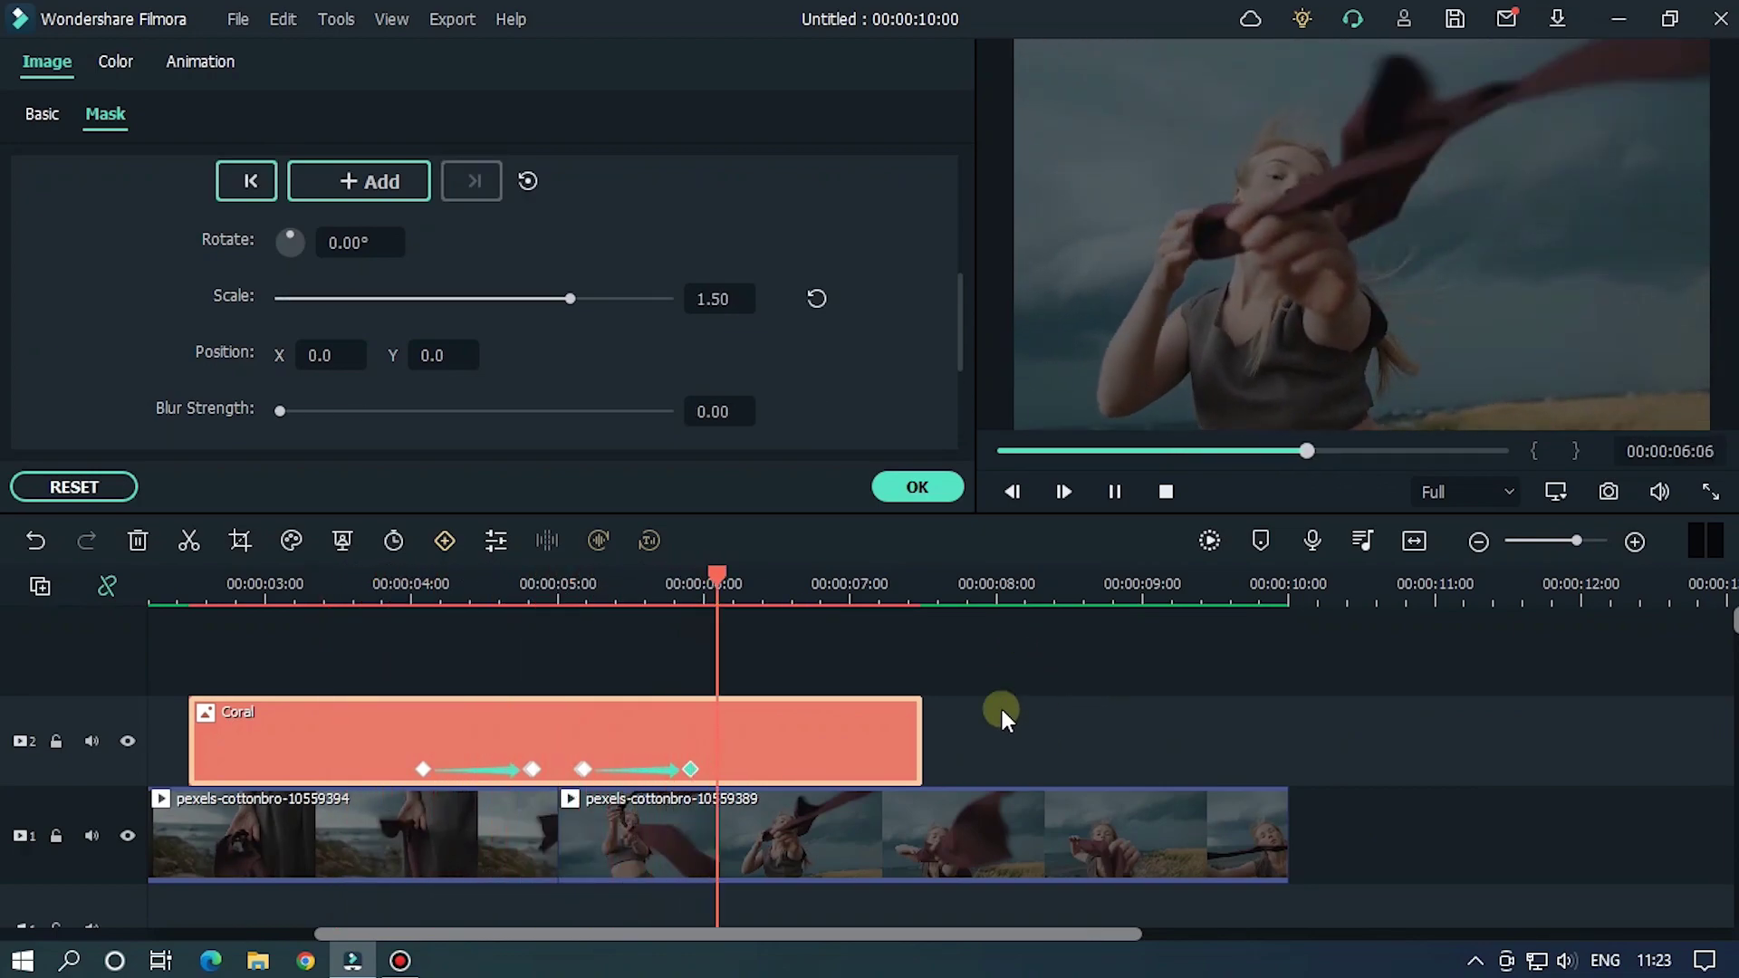
key(space)
click(385, 595)
key(space)
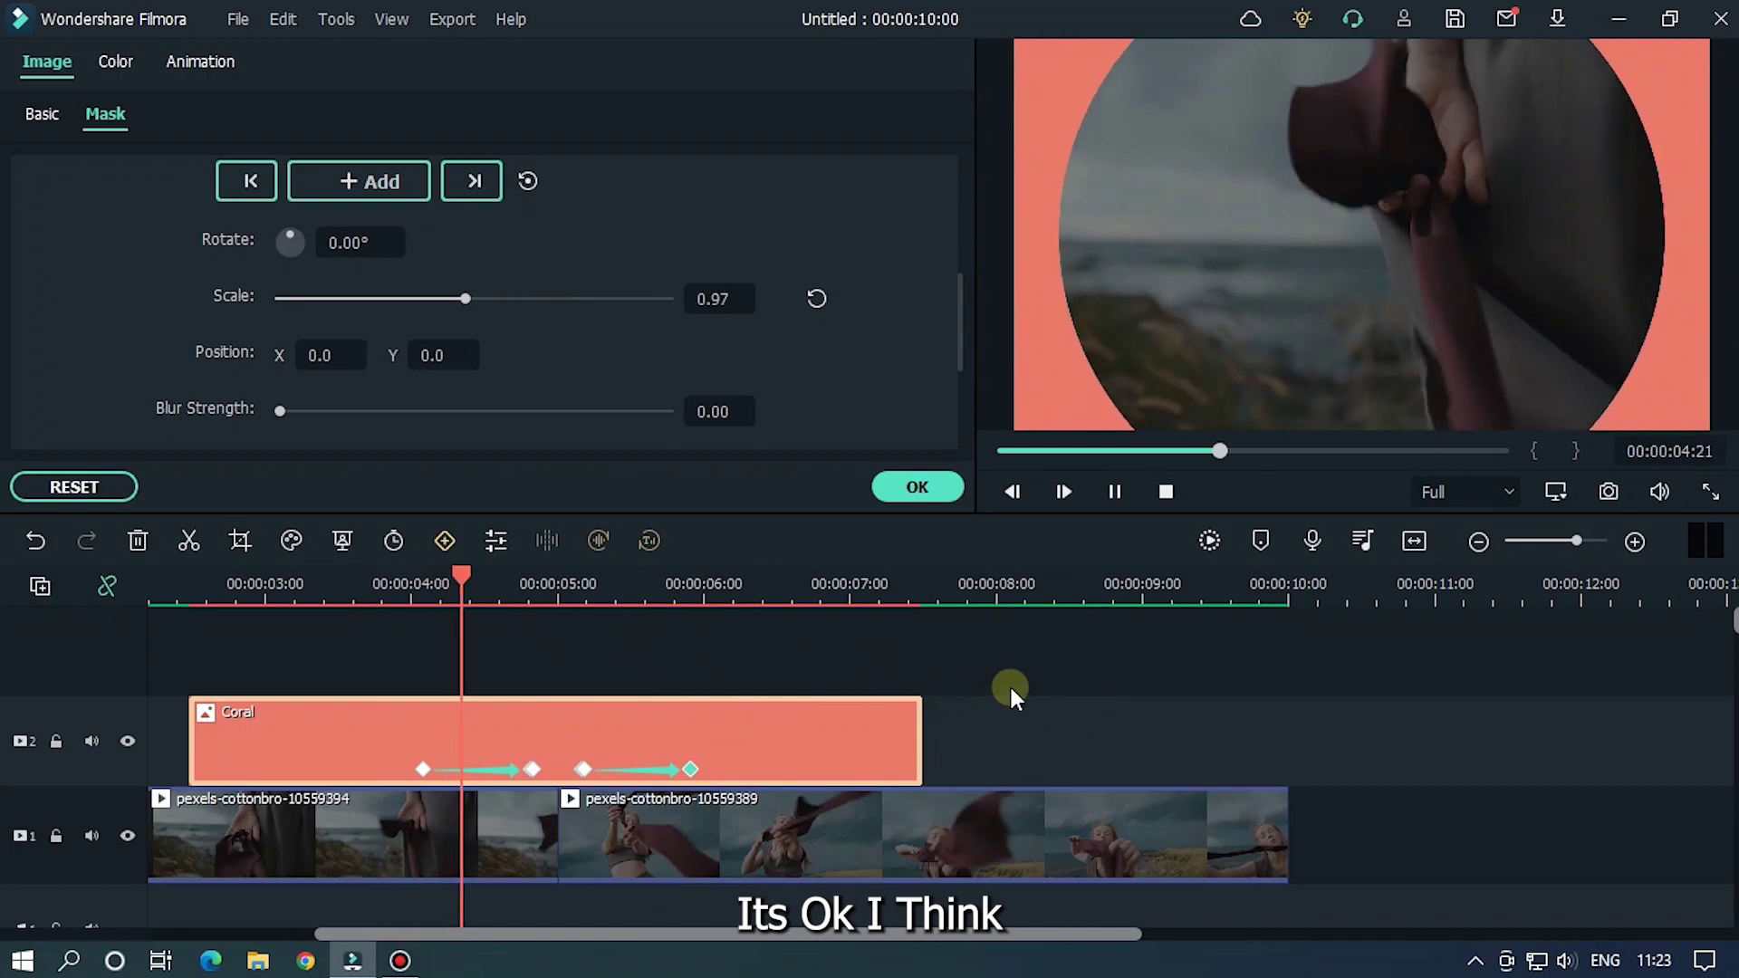
key(space)
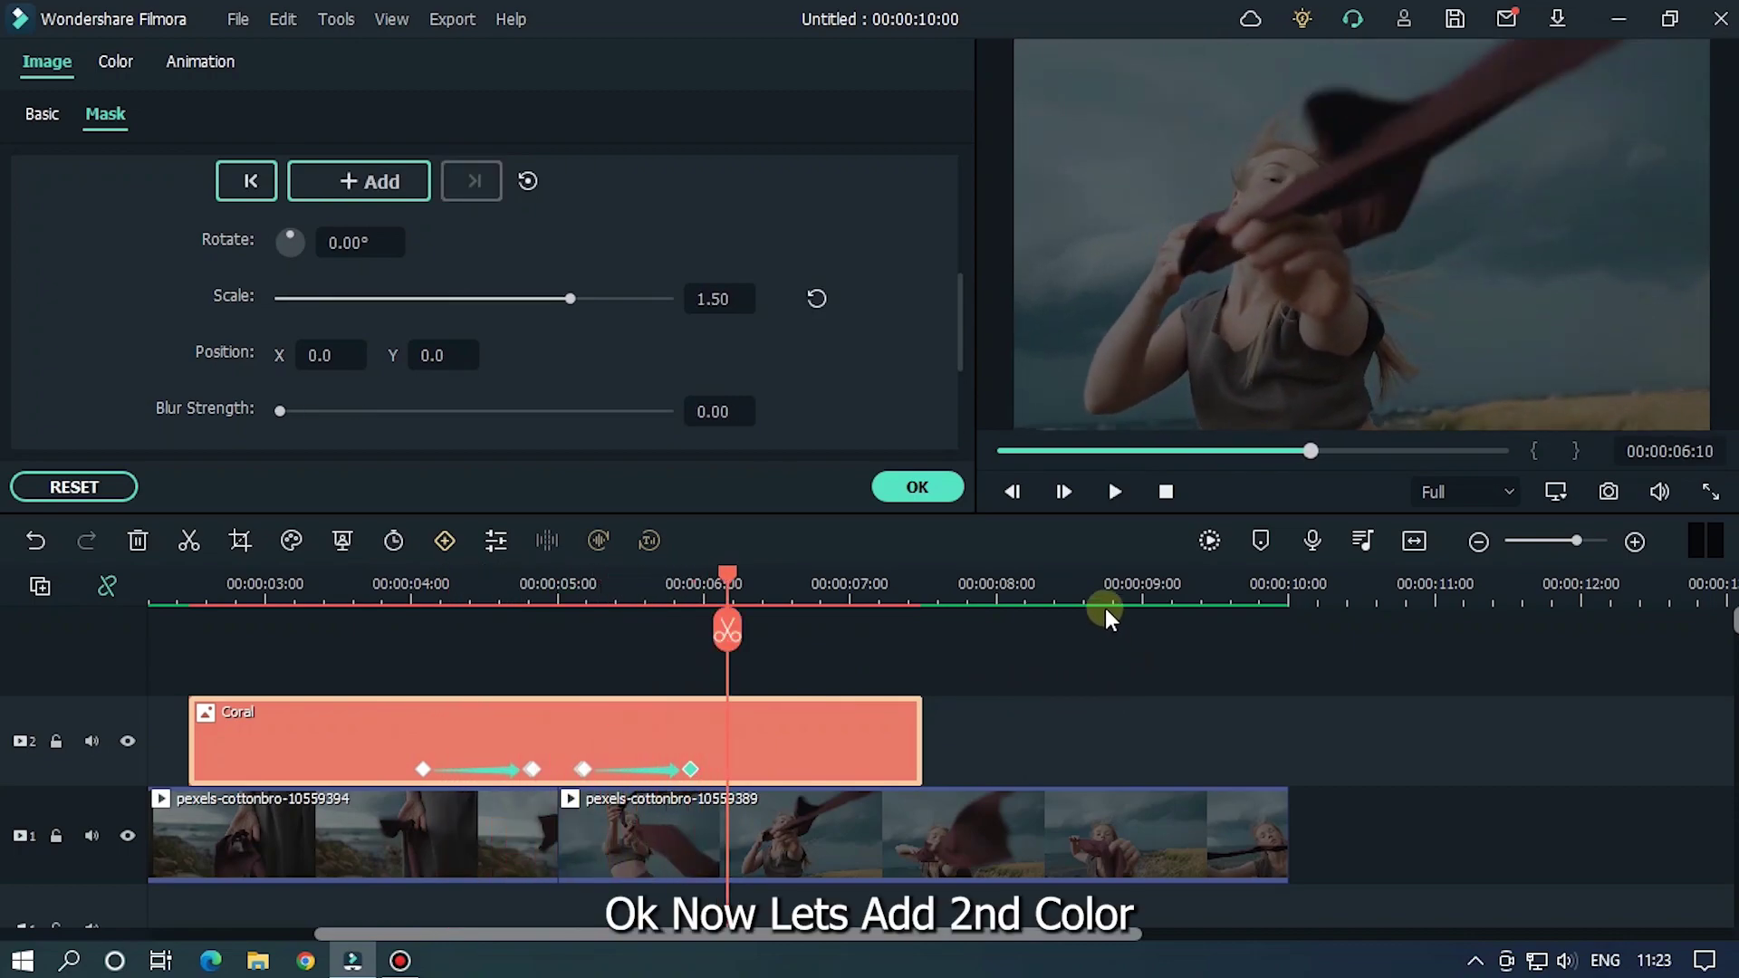
Step: Copy the keyframed Coral clip
drag(1071, 594, 502, 579)
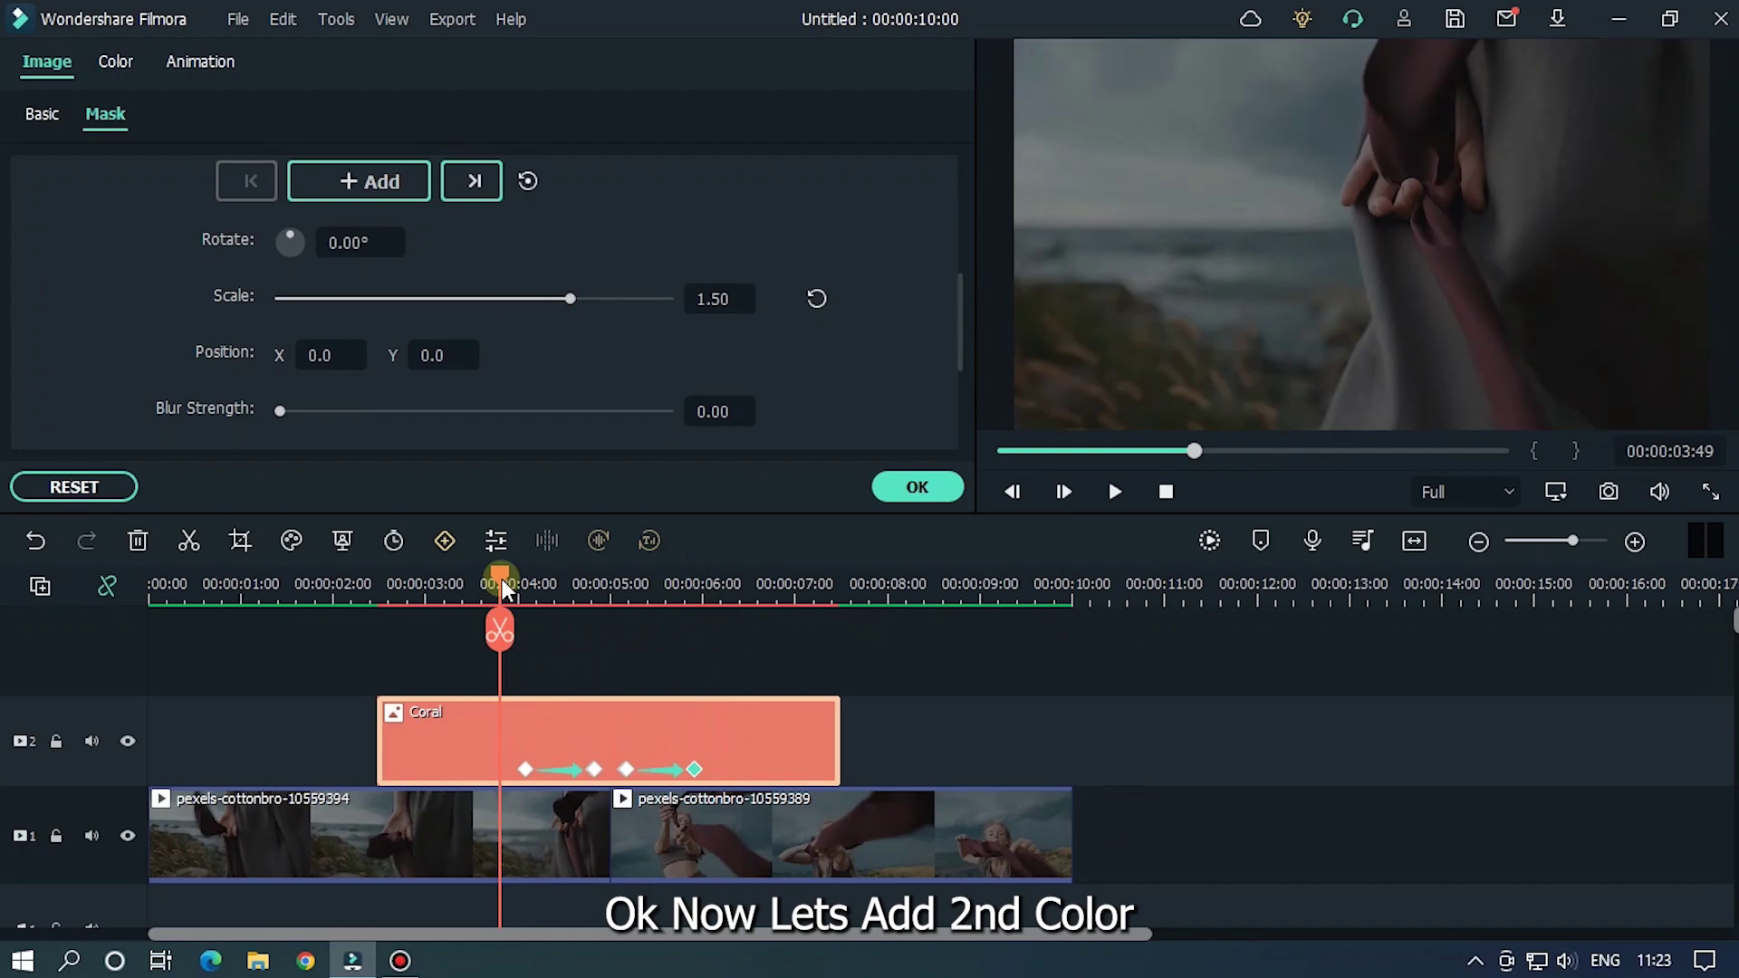
right_click(716, 721)
click(768, 139)
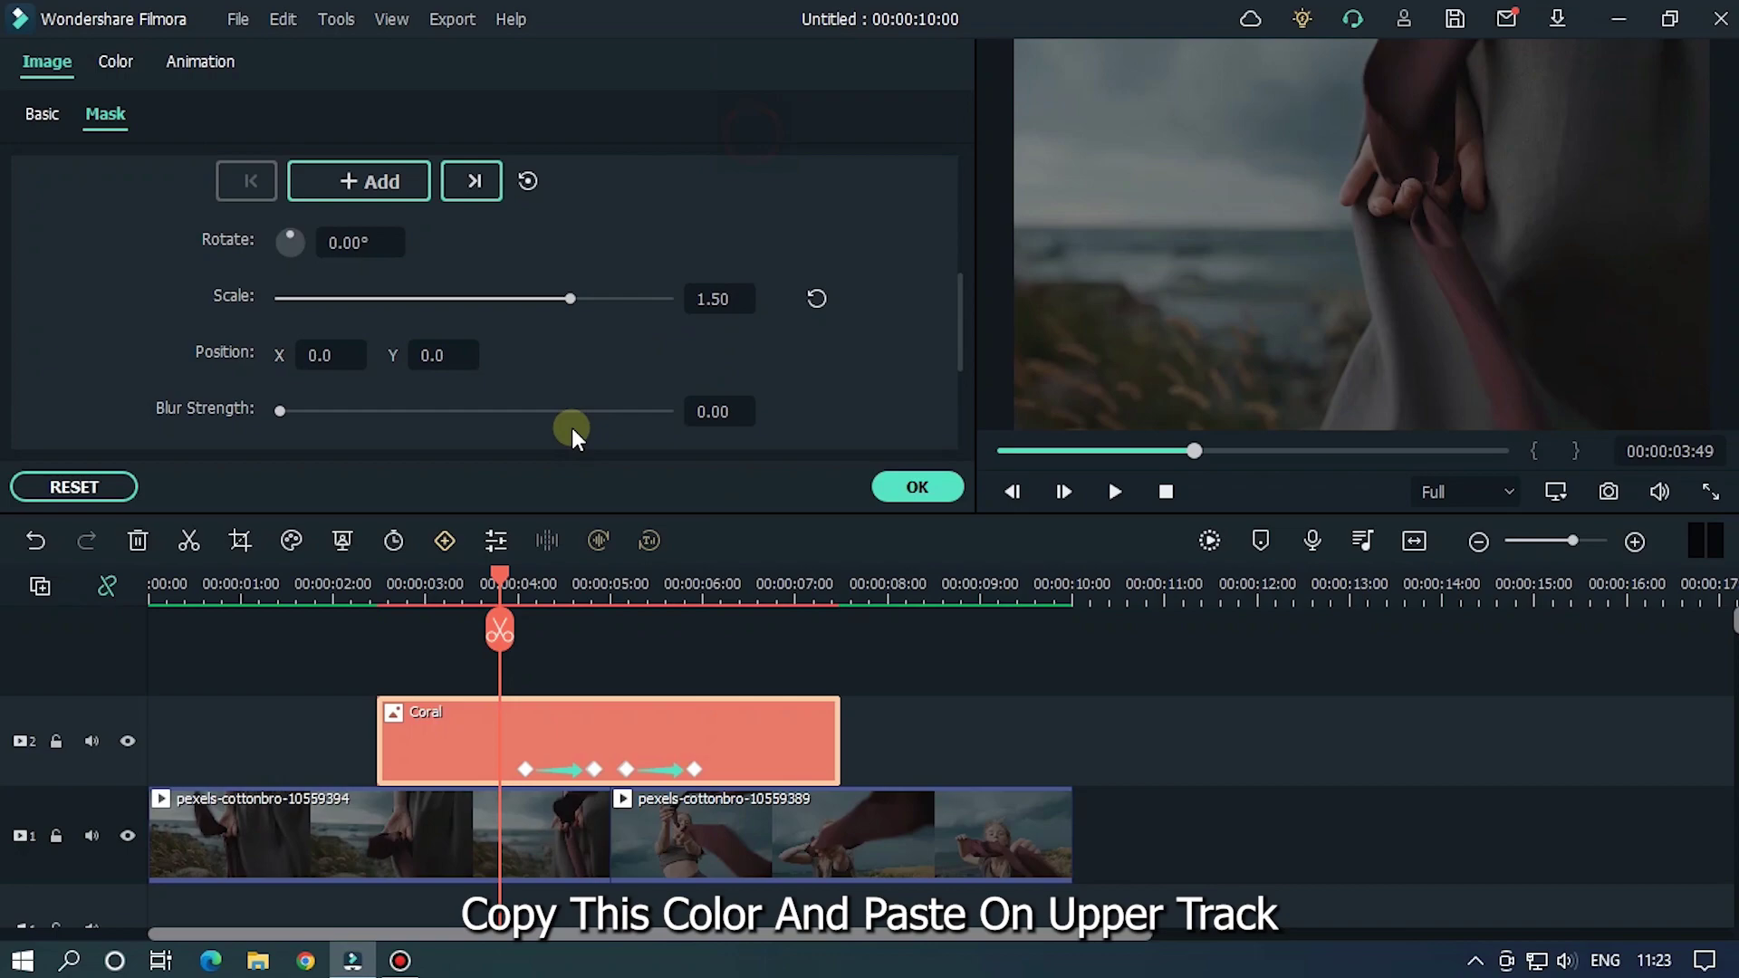
Step: Add video track 3 and paste the Coral copy there, aligned above the original
click(41, 582)
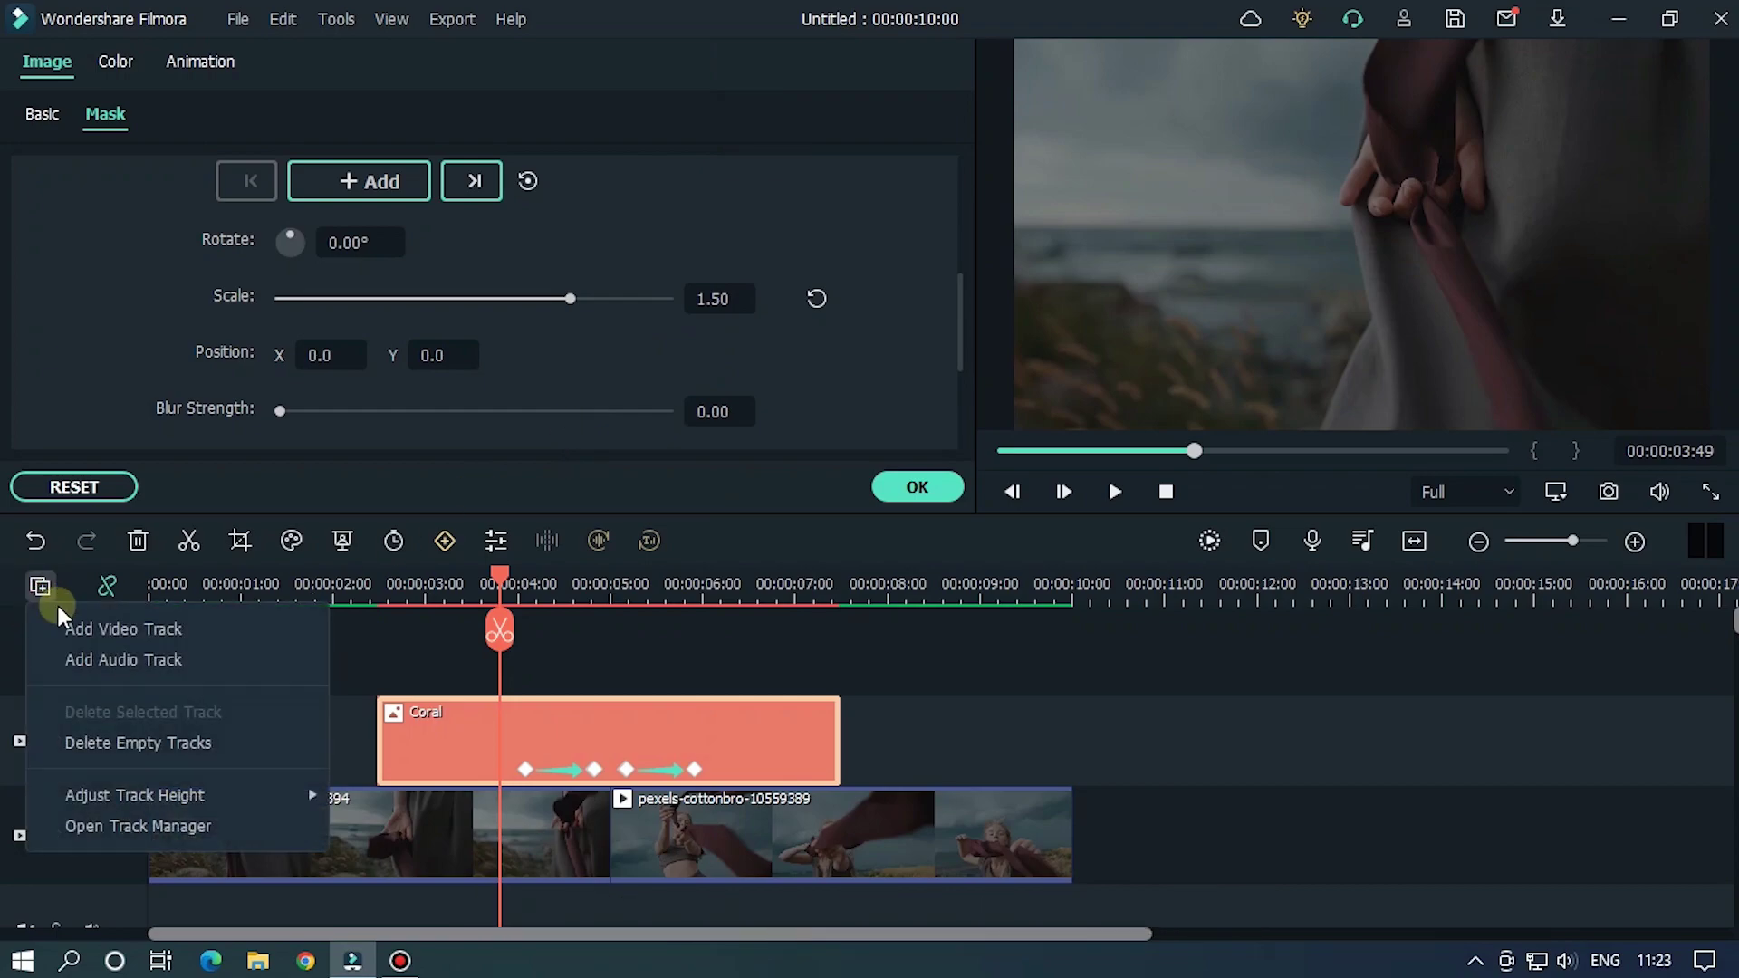
click(86, 627)
click(4, 739)
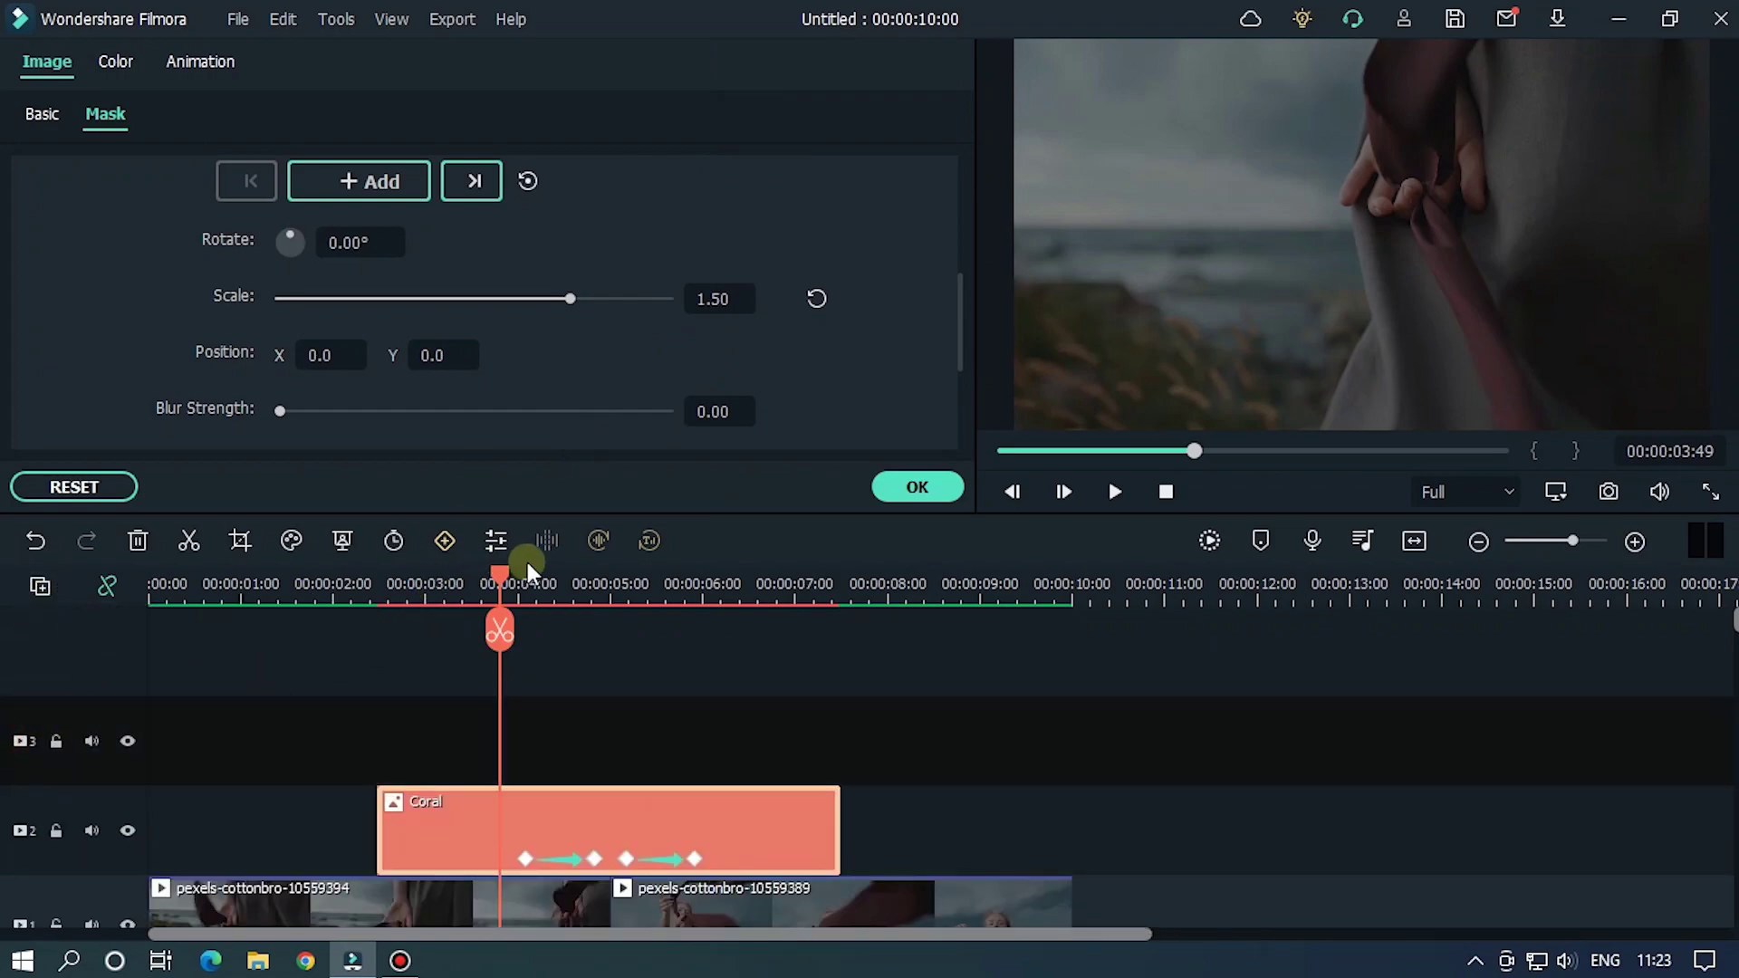
drag(493, 587, 378, 579)
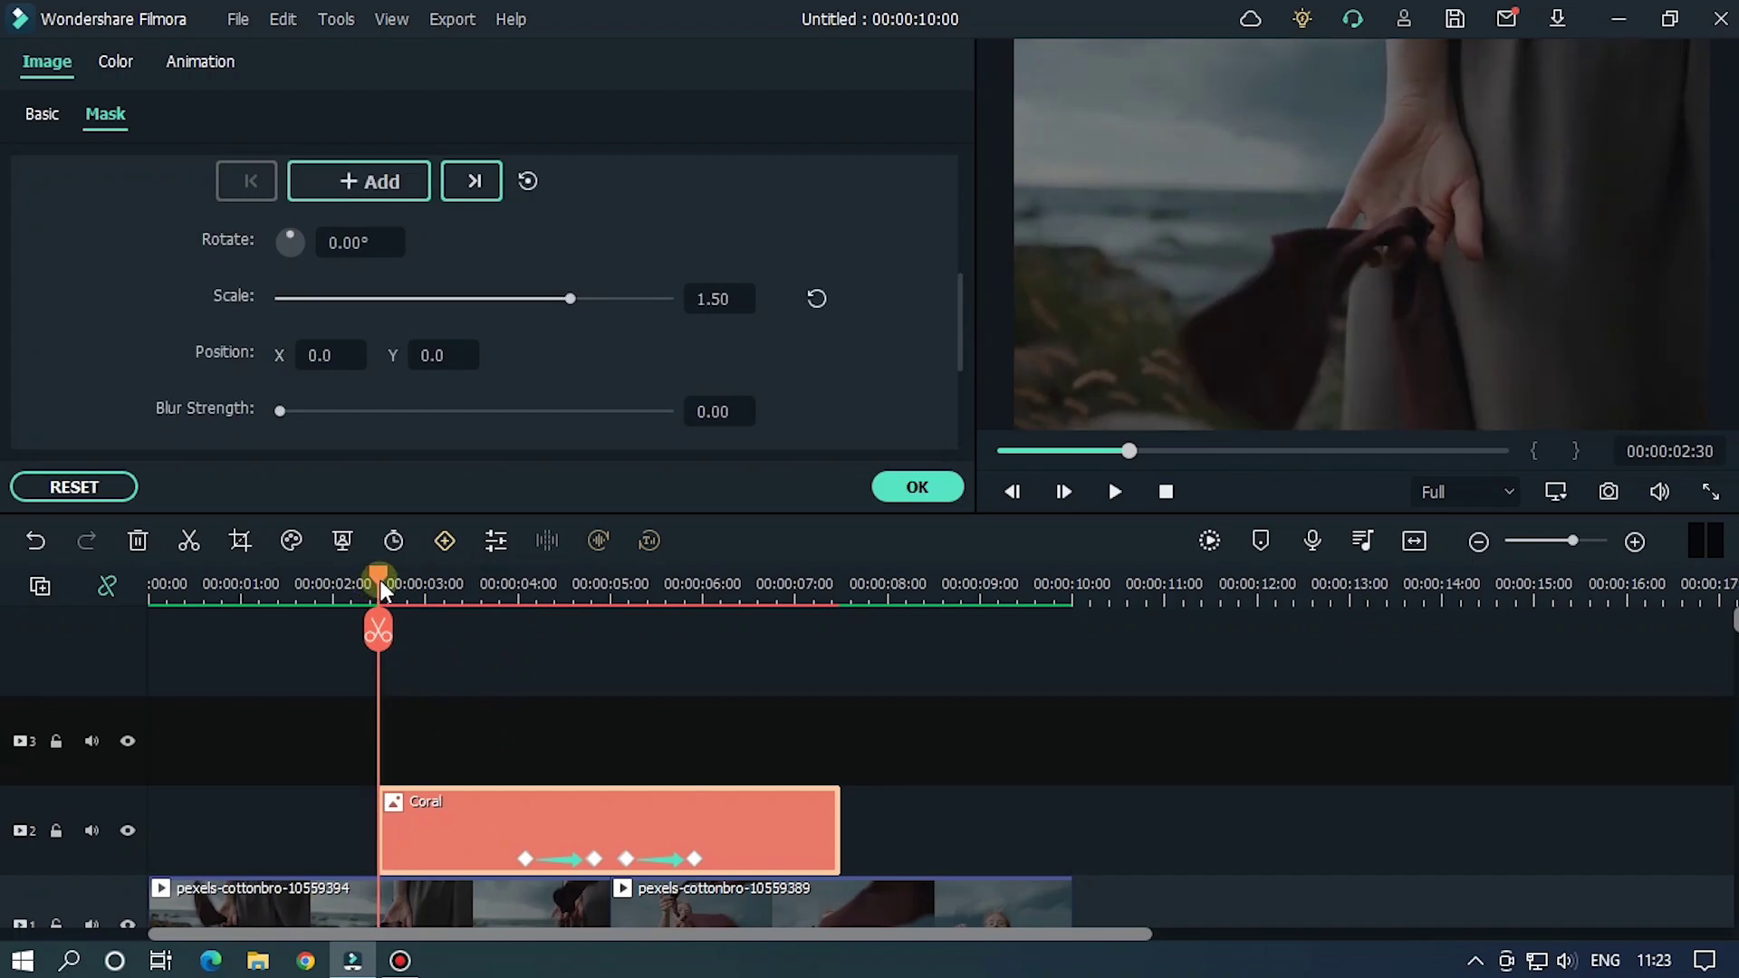
key(ctrl+v)
drag(562, 725, 504, 718)
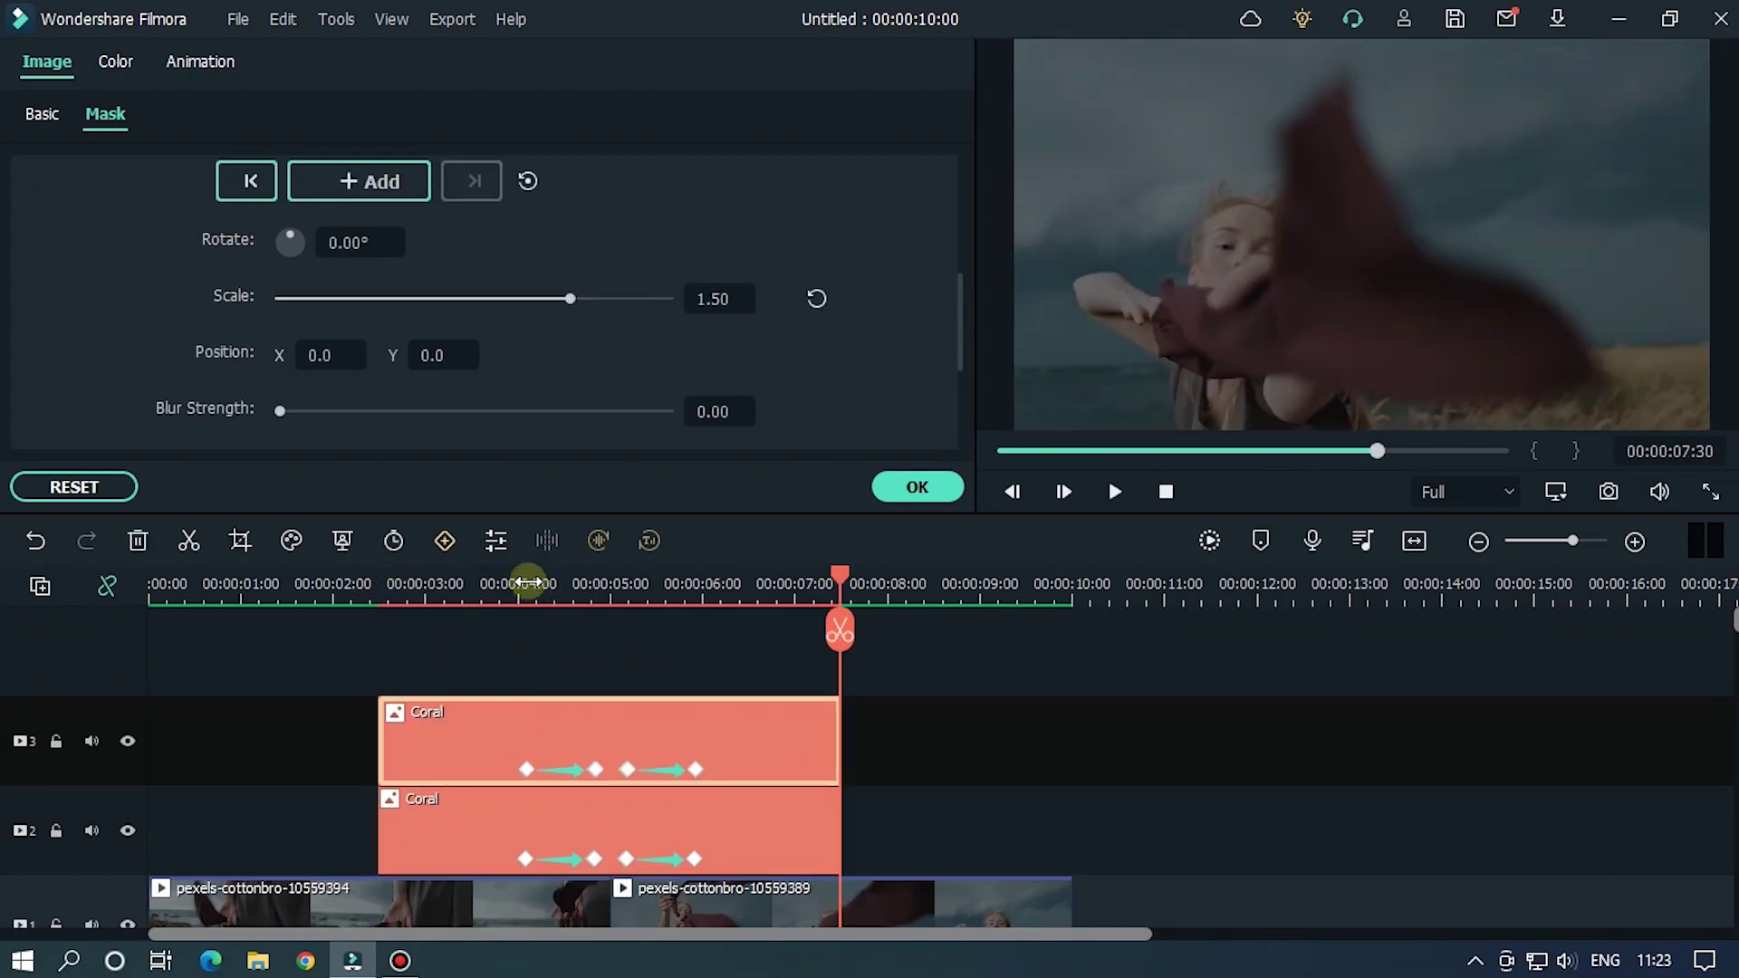
Step: Apply the B&W Film colour correction preset to the upper Coral copy
drag(538, 583, 600, 623)
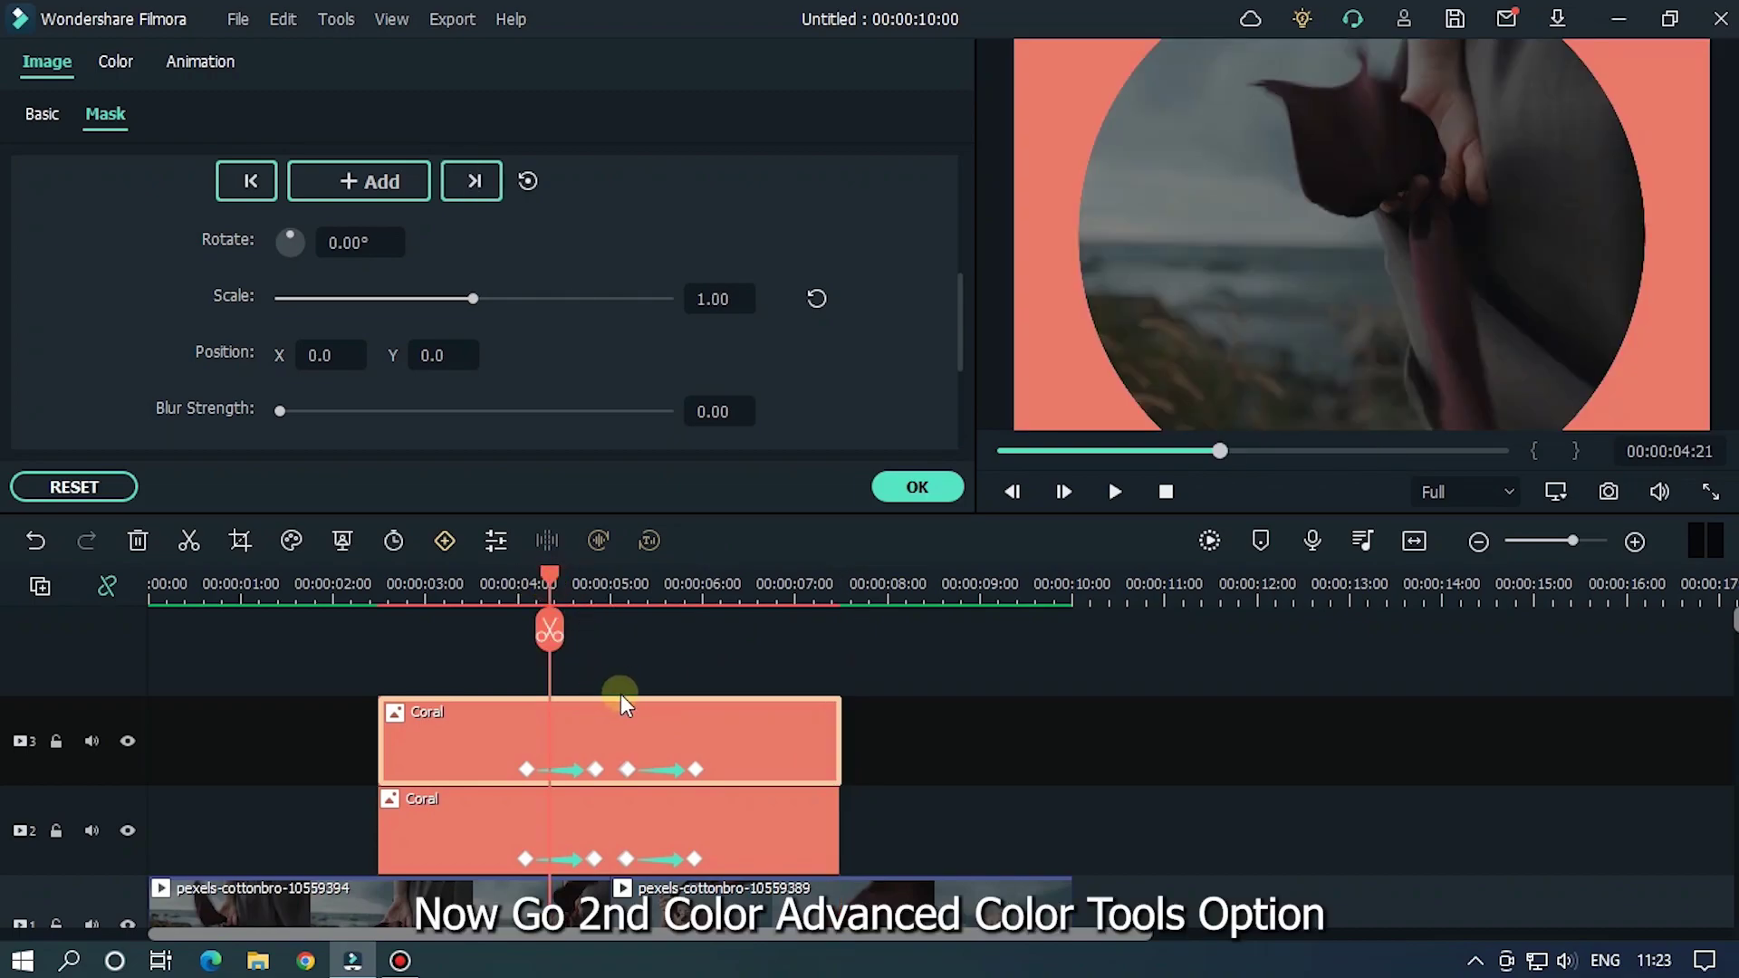
click(295, 534)
click(306, 573)
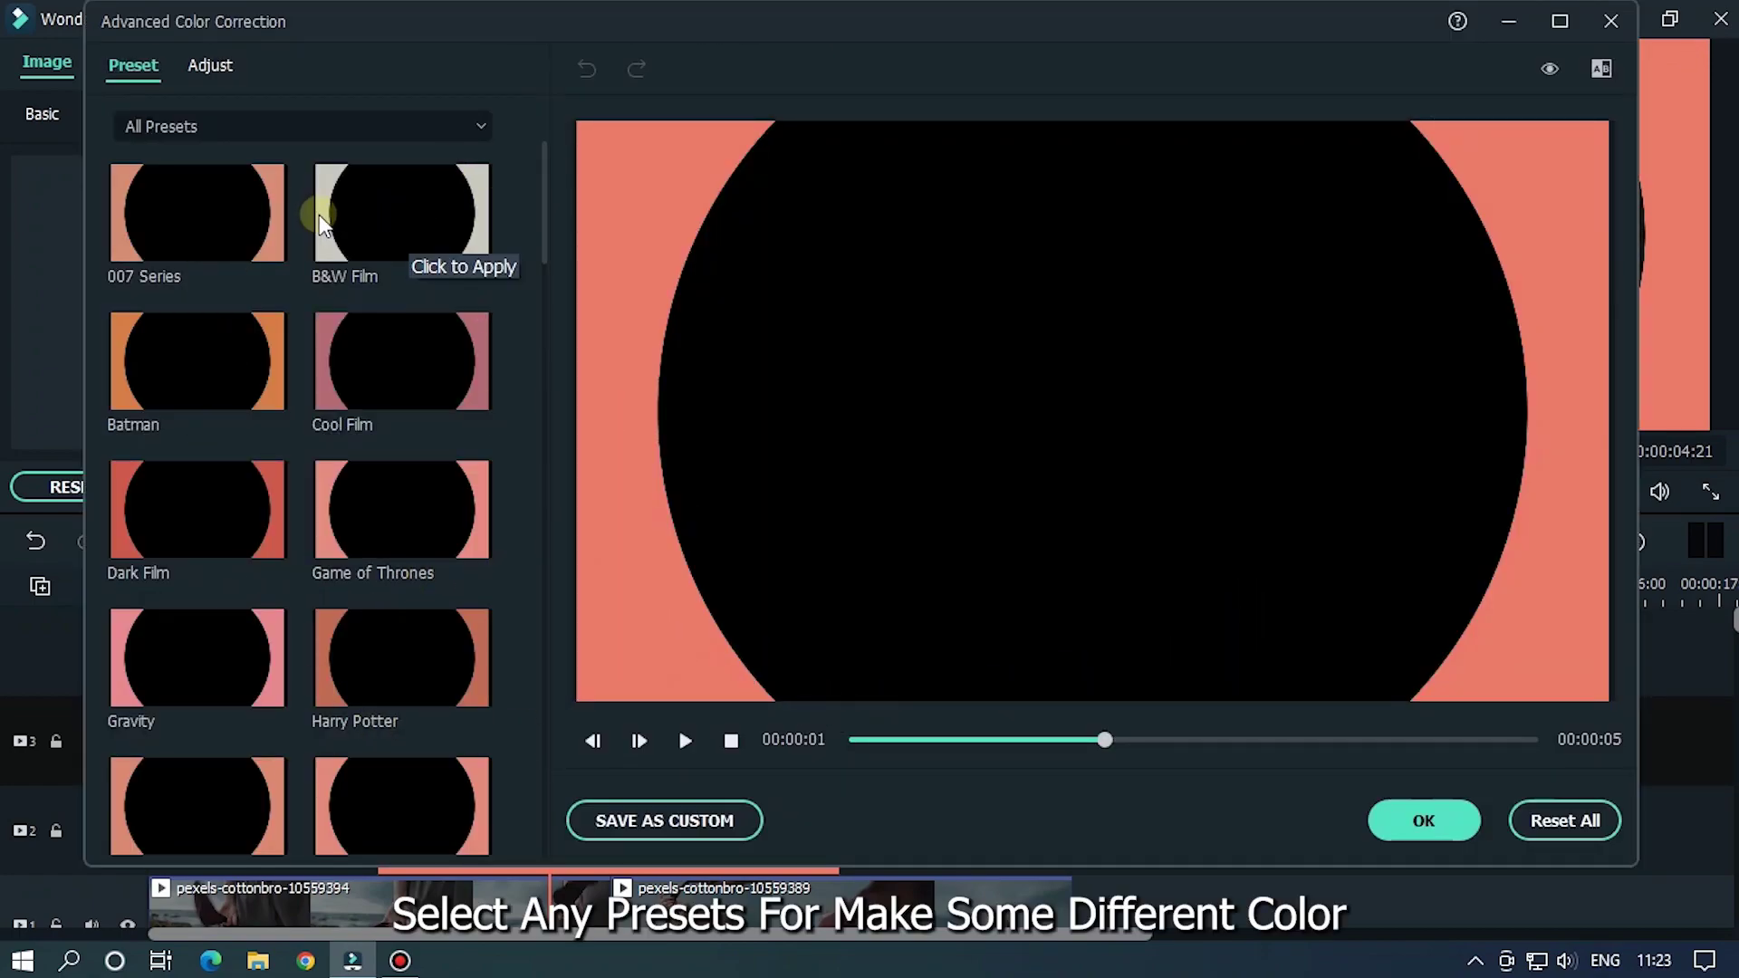
click(328, 243)
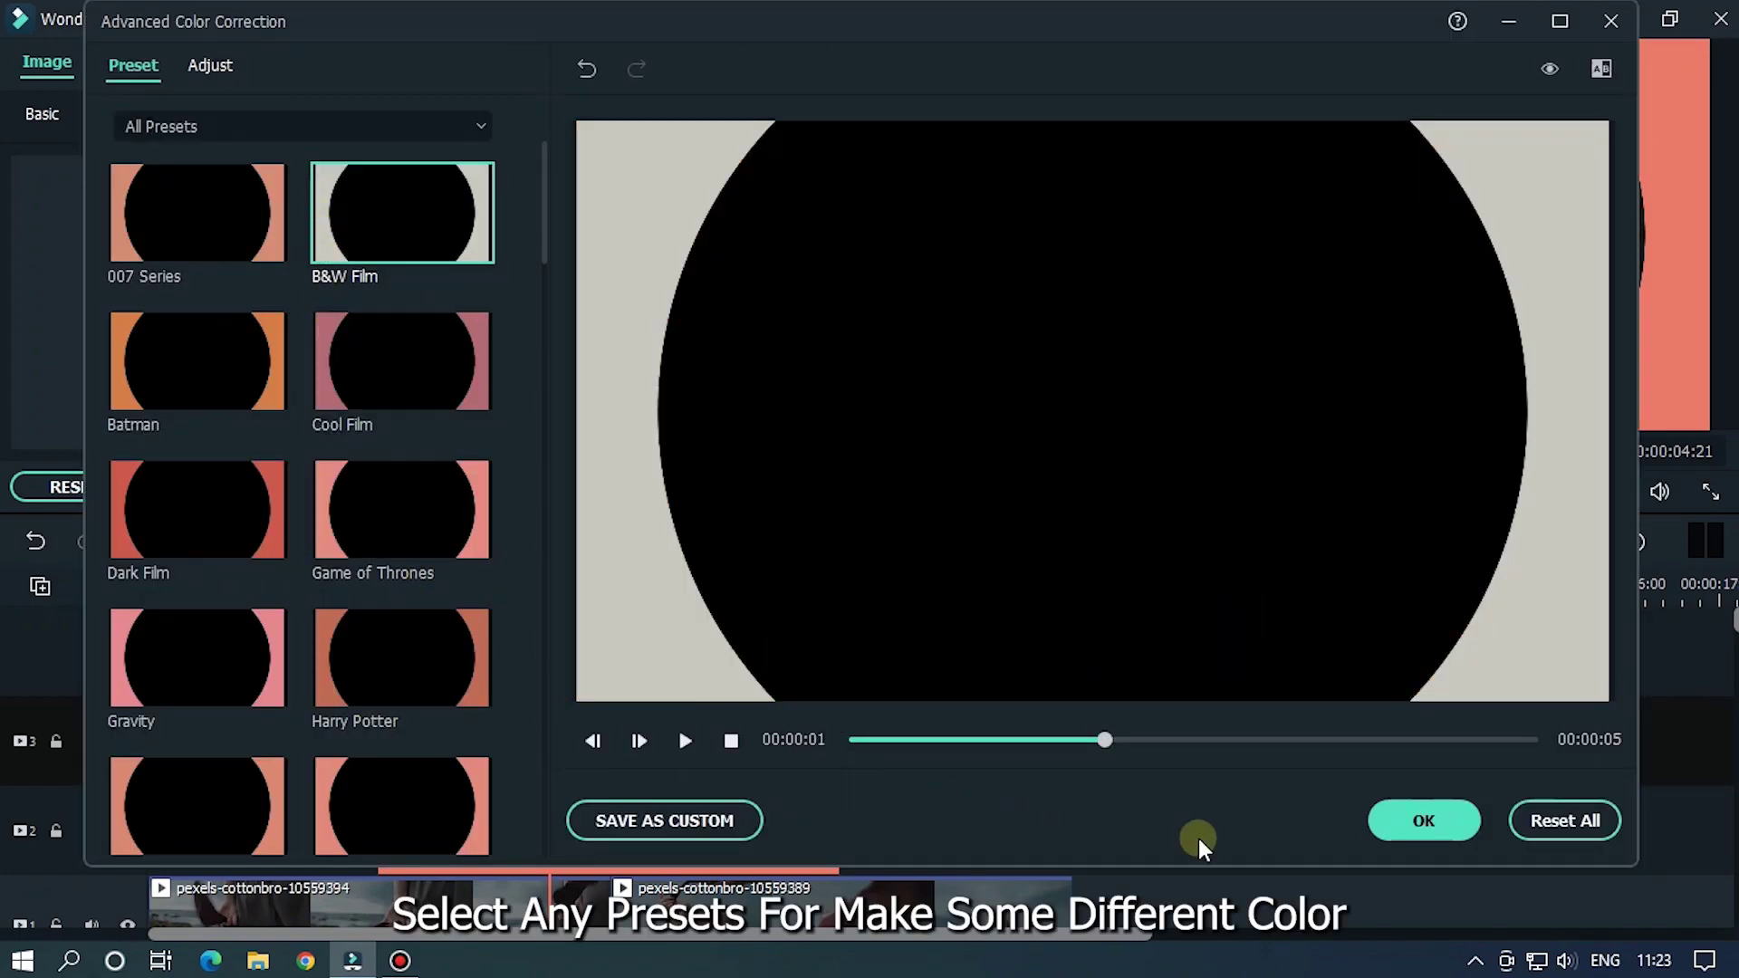
click(1427, 827)
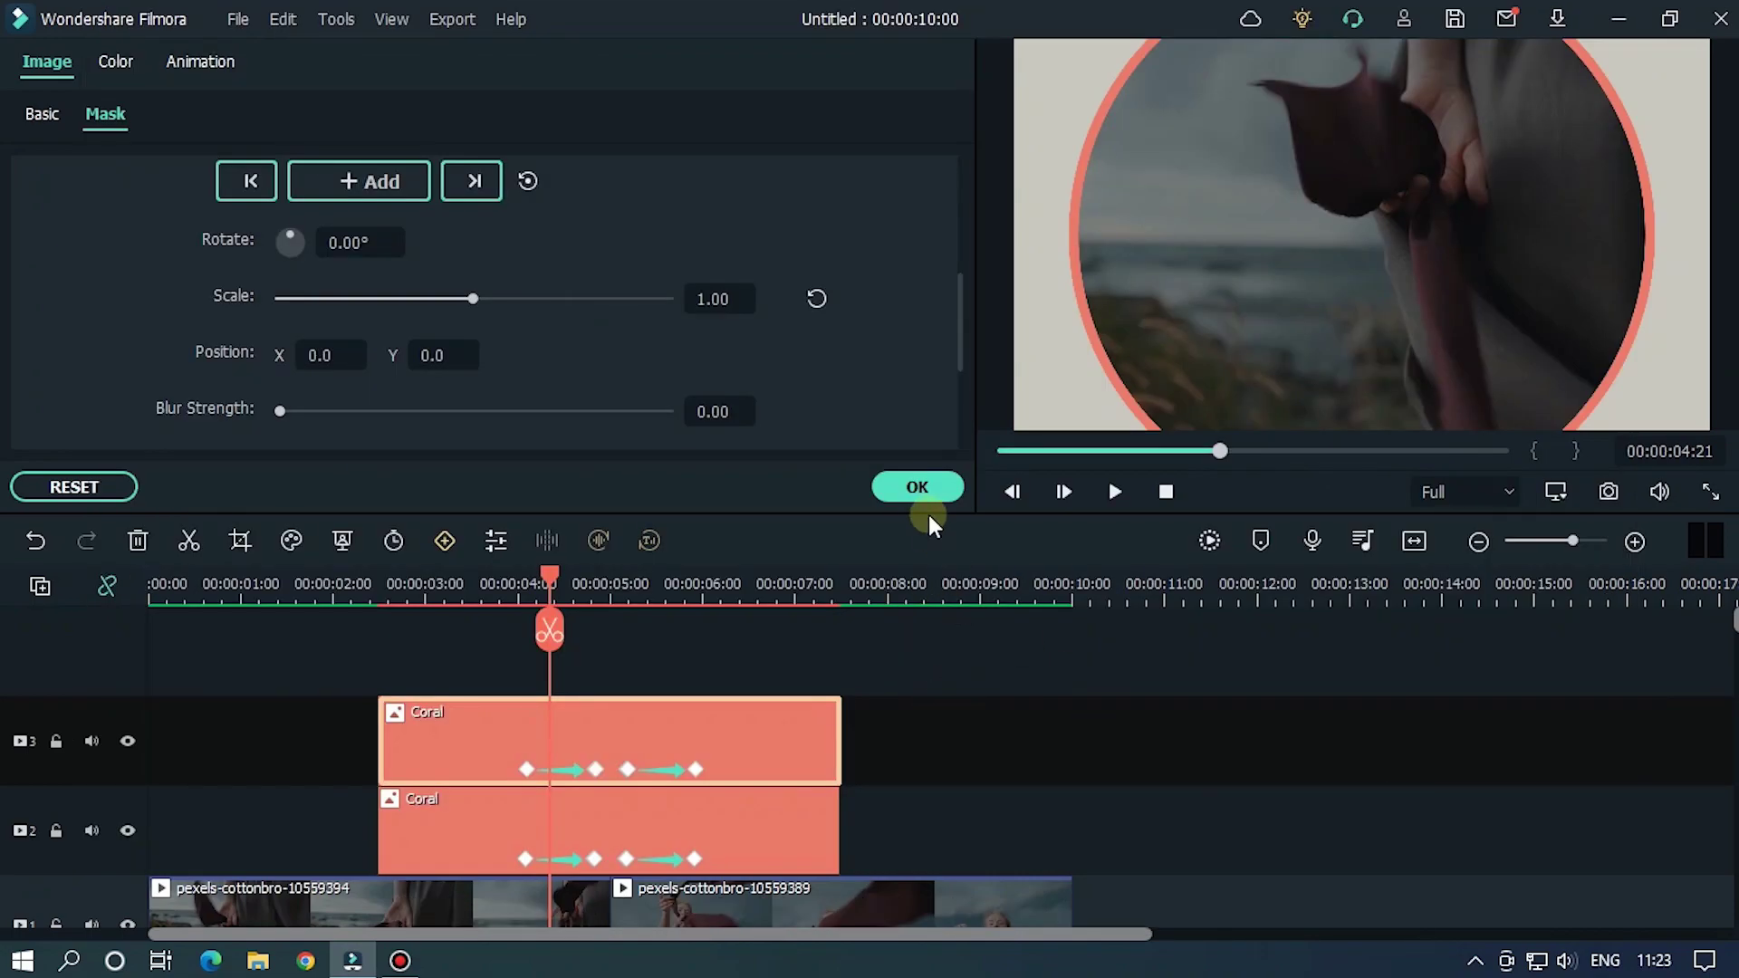
click(915, 485)
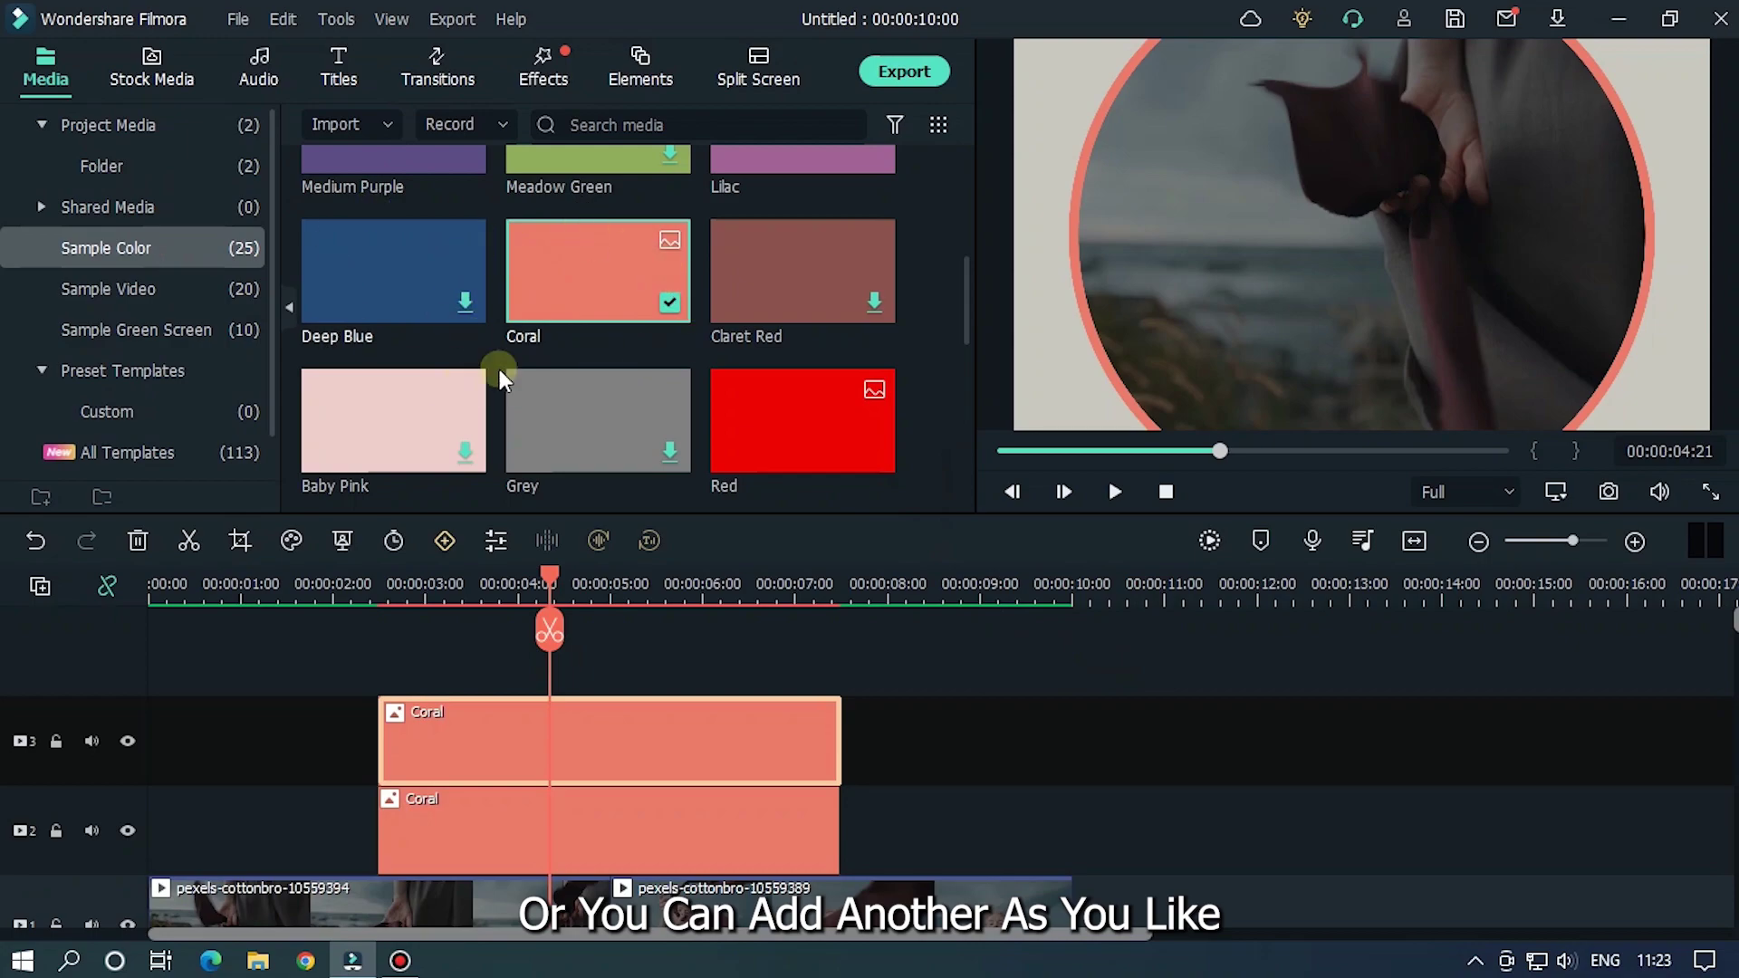
Step: Bring up the Coral clip's mask settings and zoom the timeline in around 3:50
scroll(835, 341, down, 8)
scroll(836, 399, up, 12)
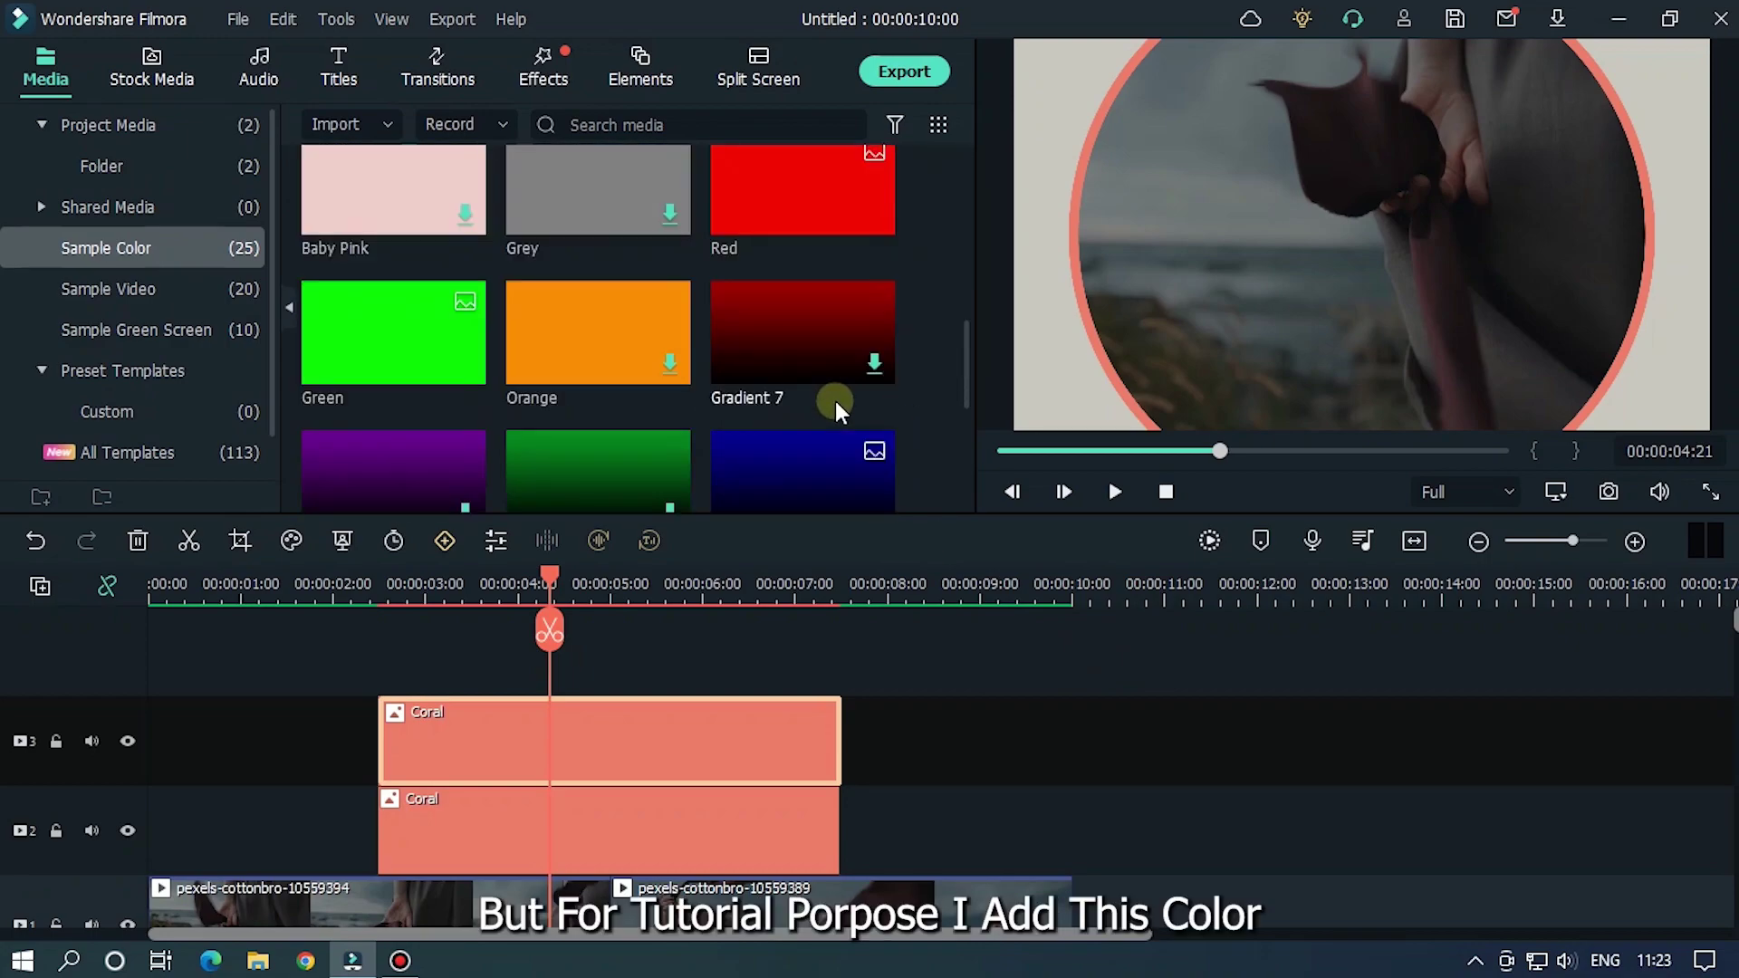
double_click(591, 719)
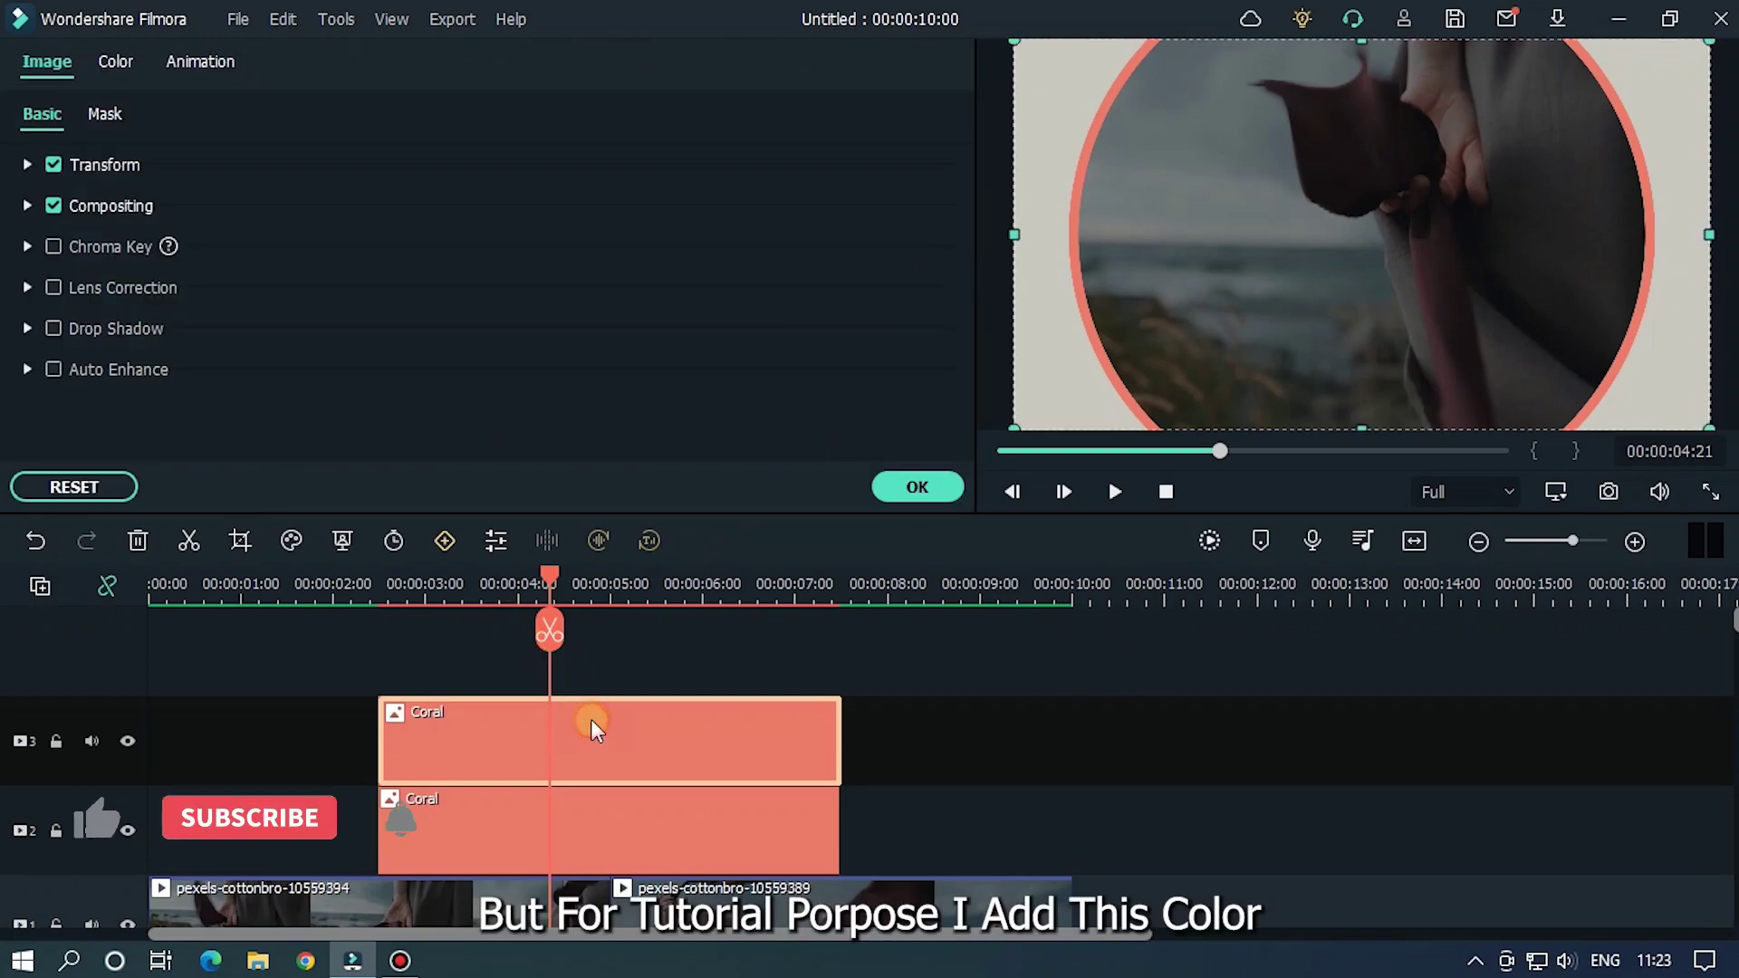
click(105, 114)
drag(503, 594, 966, 600)
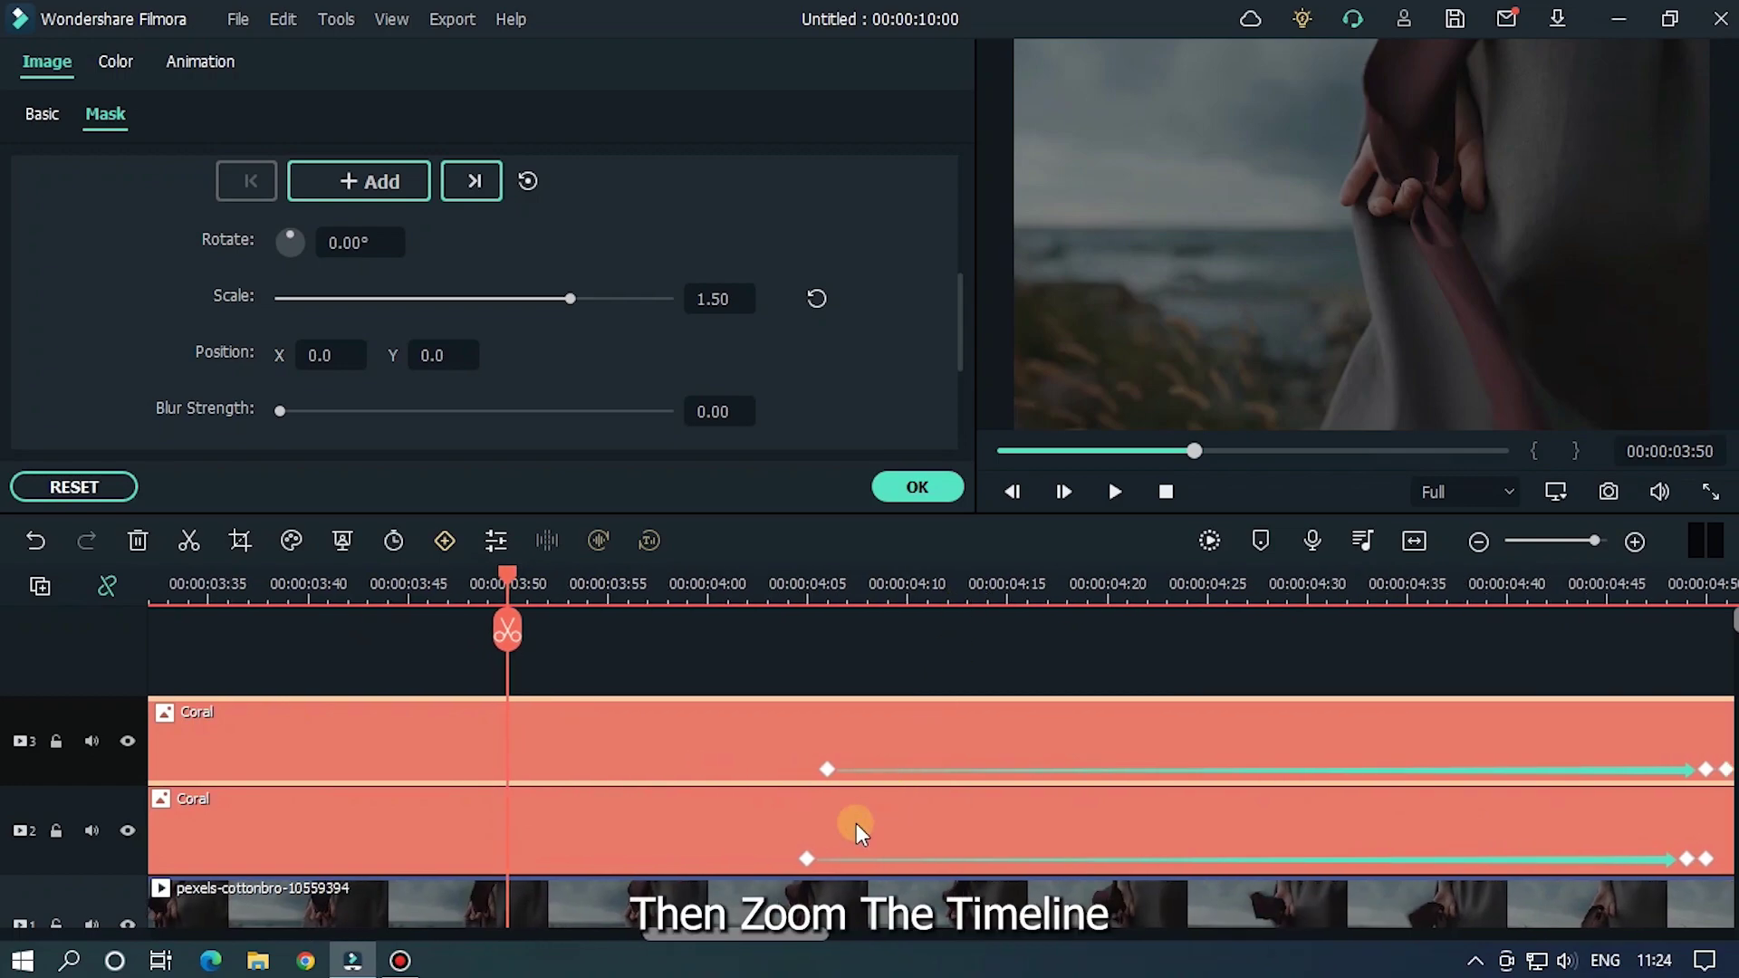
Step: Drag the track 3 Coral clip so it snaps into line above the lower Coral clip
drag(797, 947, 578, 944)
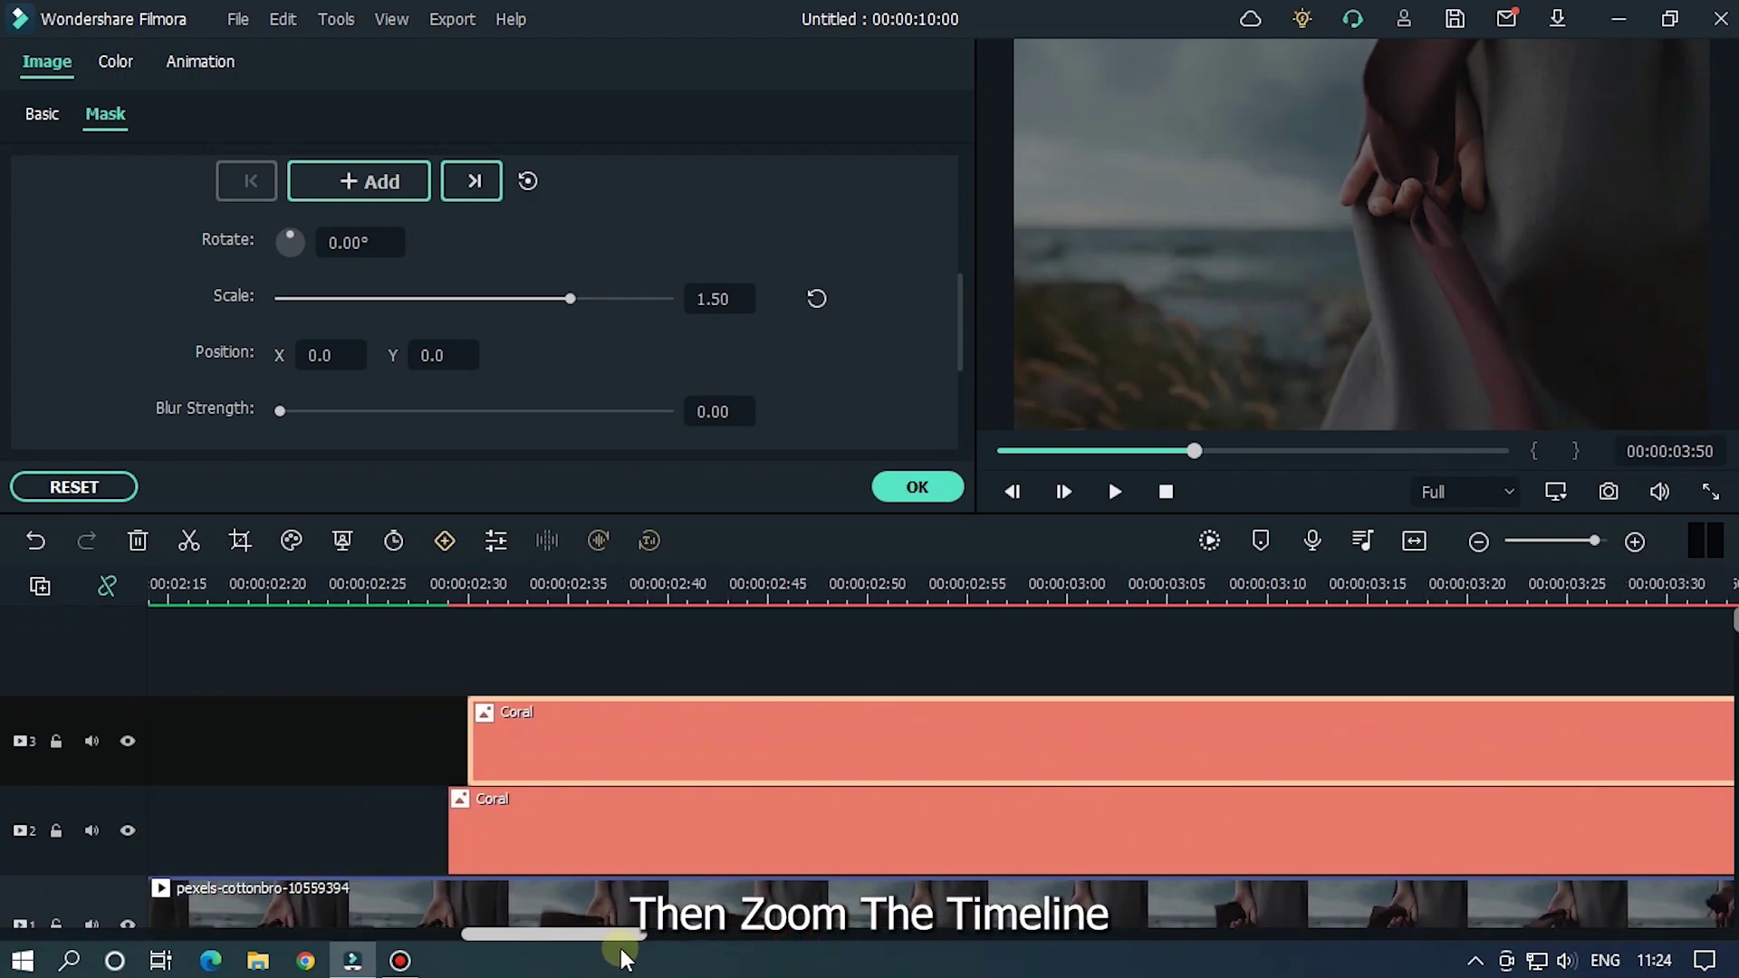
drag(648, 747, 596, 745)
drag(578, 933, 638, 942)
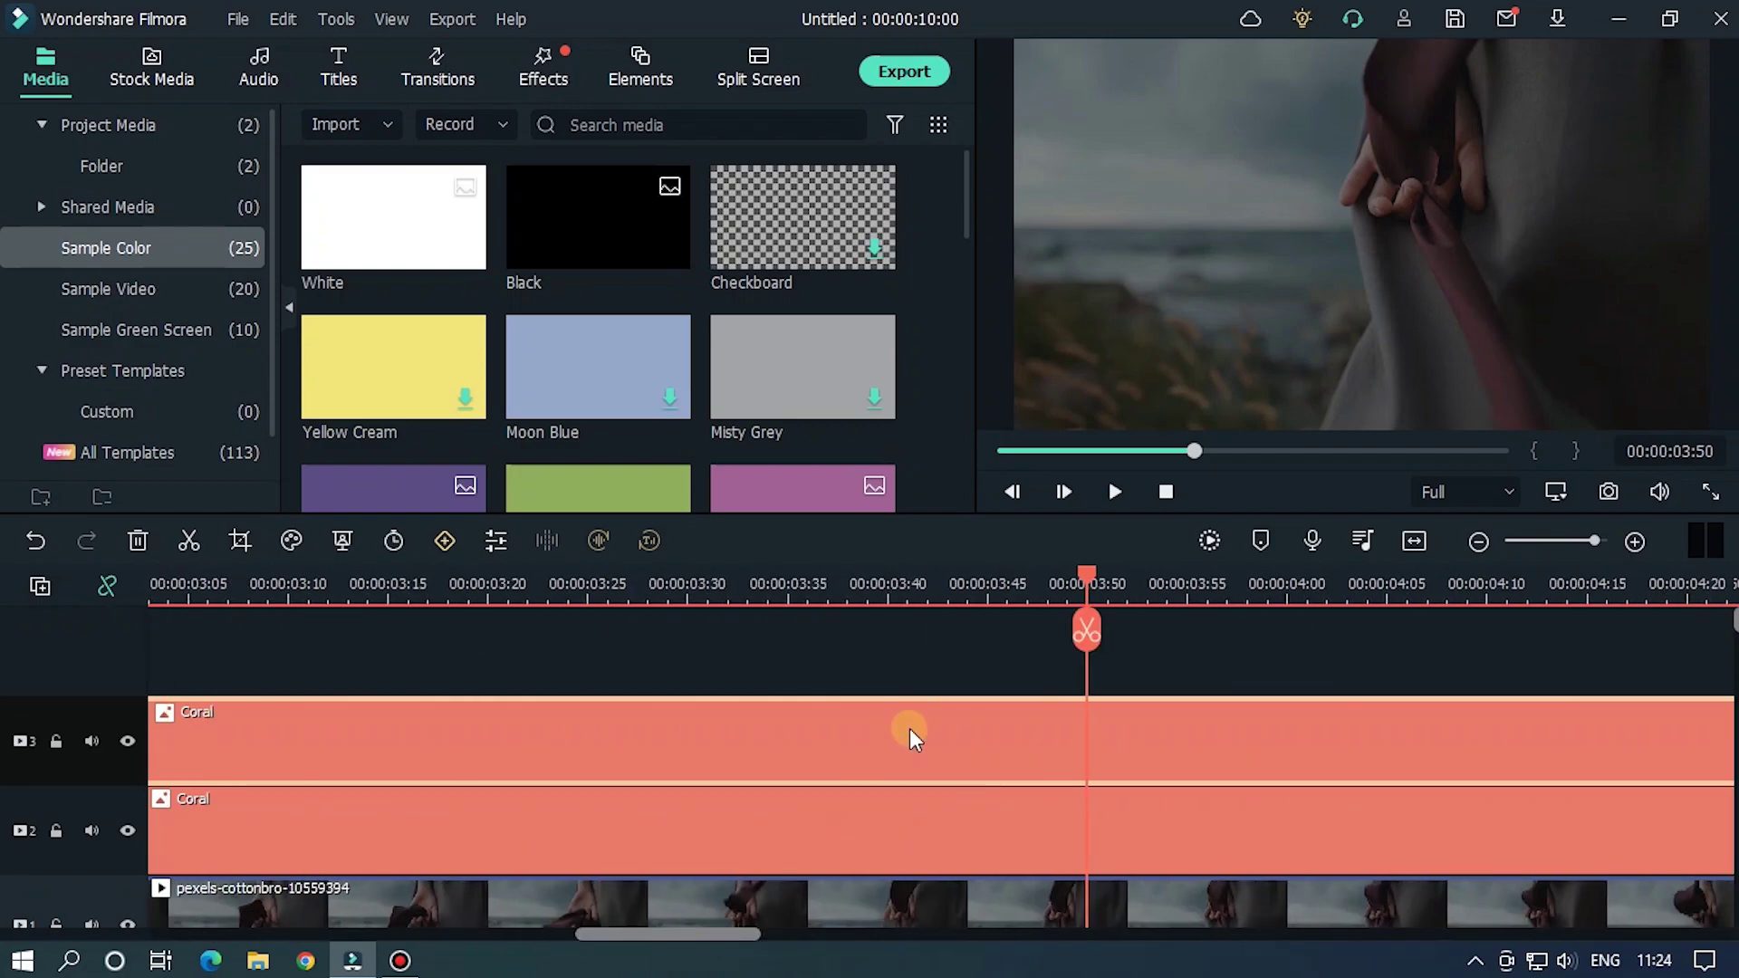
Step: Move the upper Coral clip's first mask keyframe to 04:15
click(910, 728)
click(104, 116)
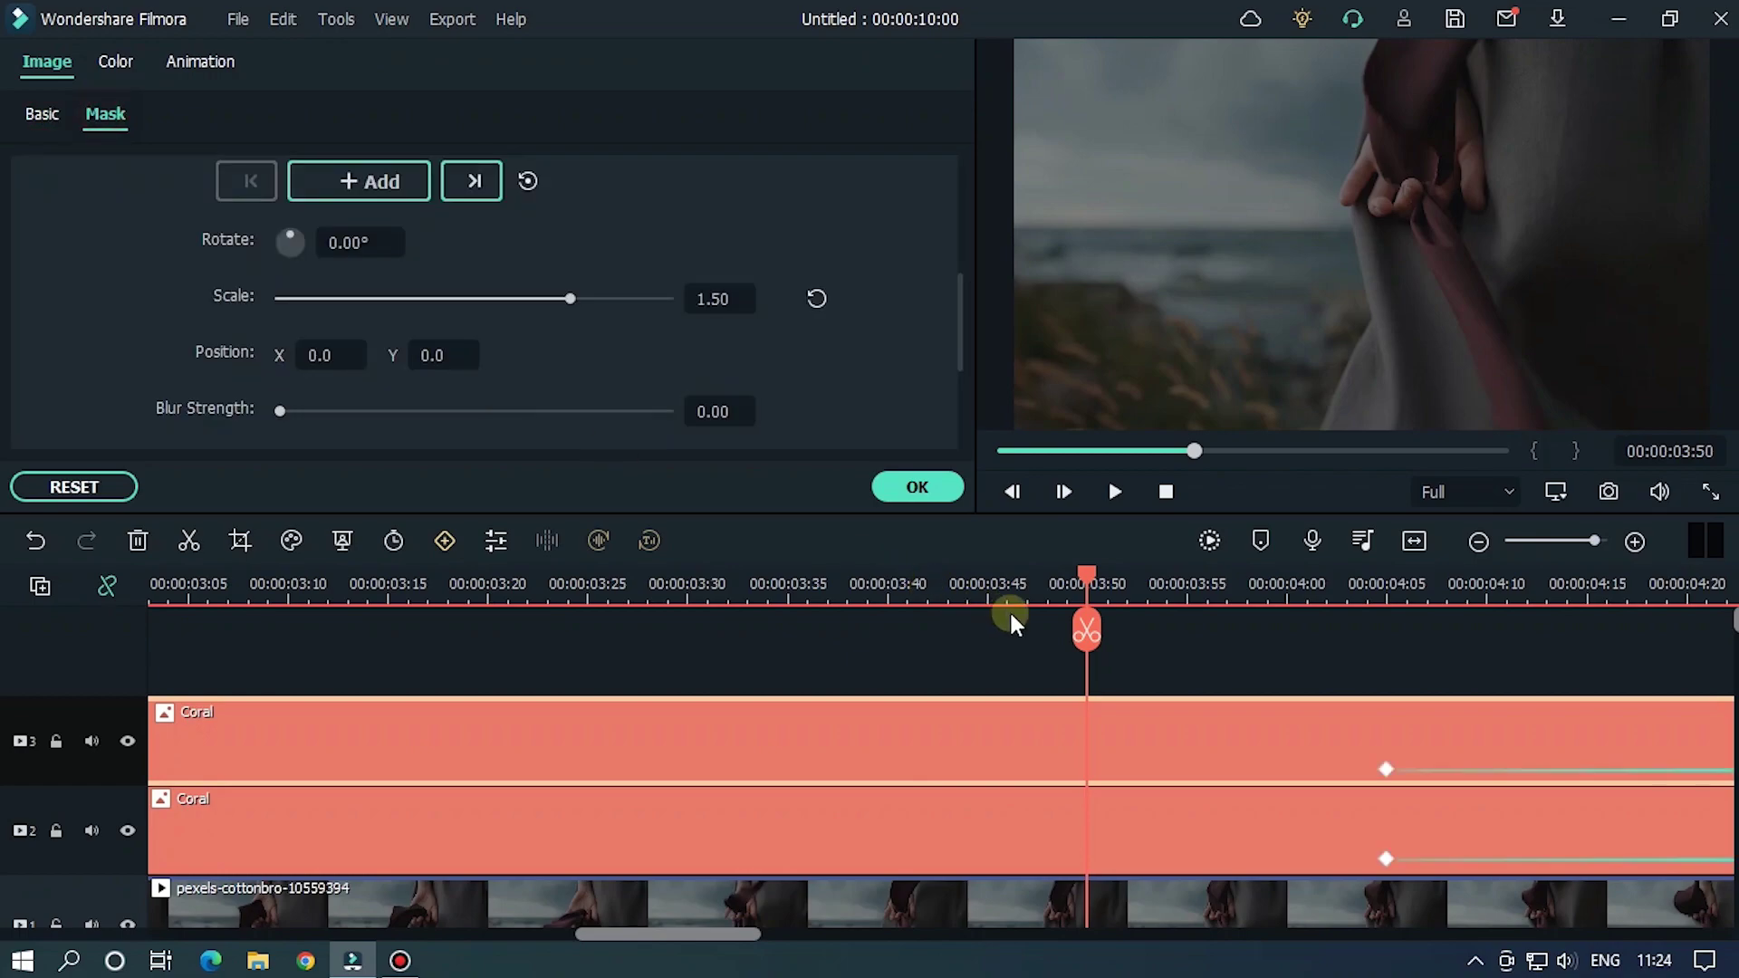
drag(730, 937, 813, 893)
click(556, 611)
click(549, 772)
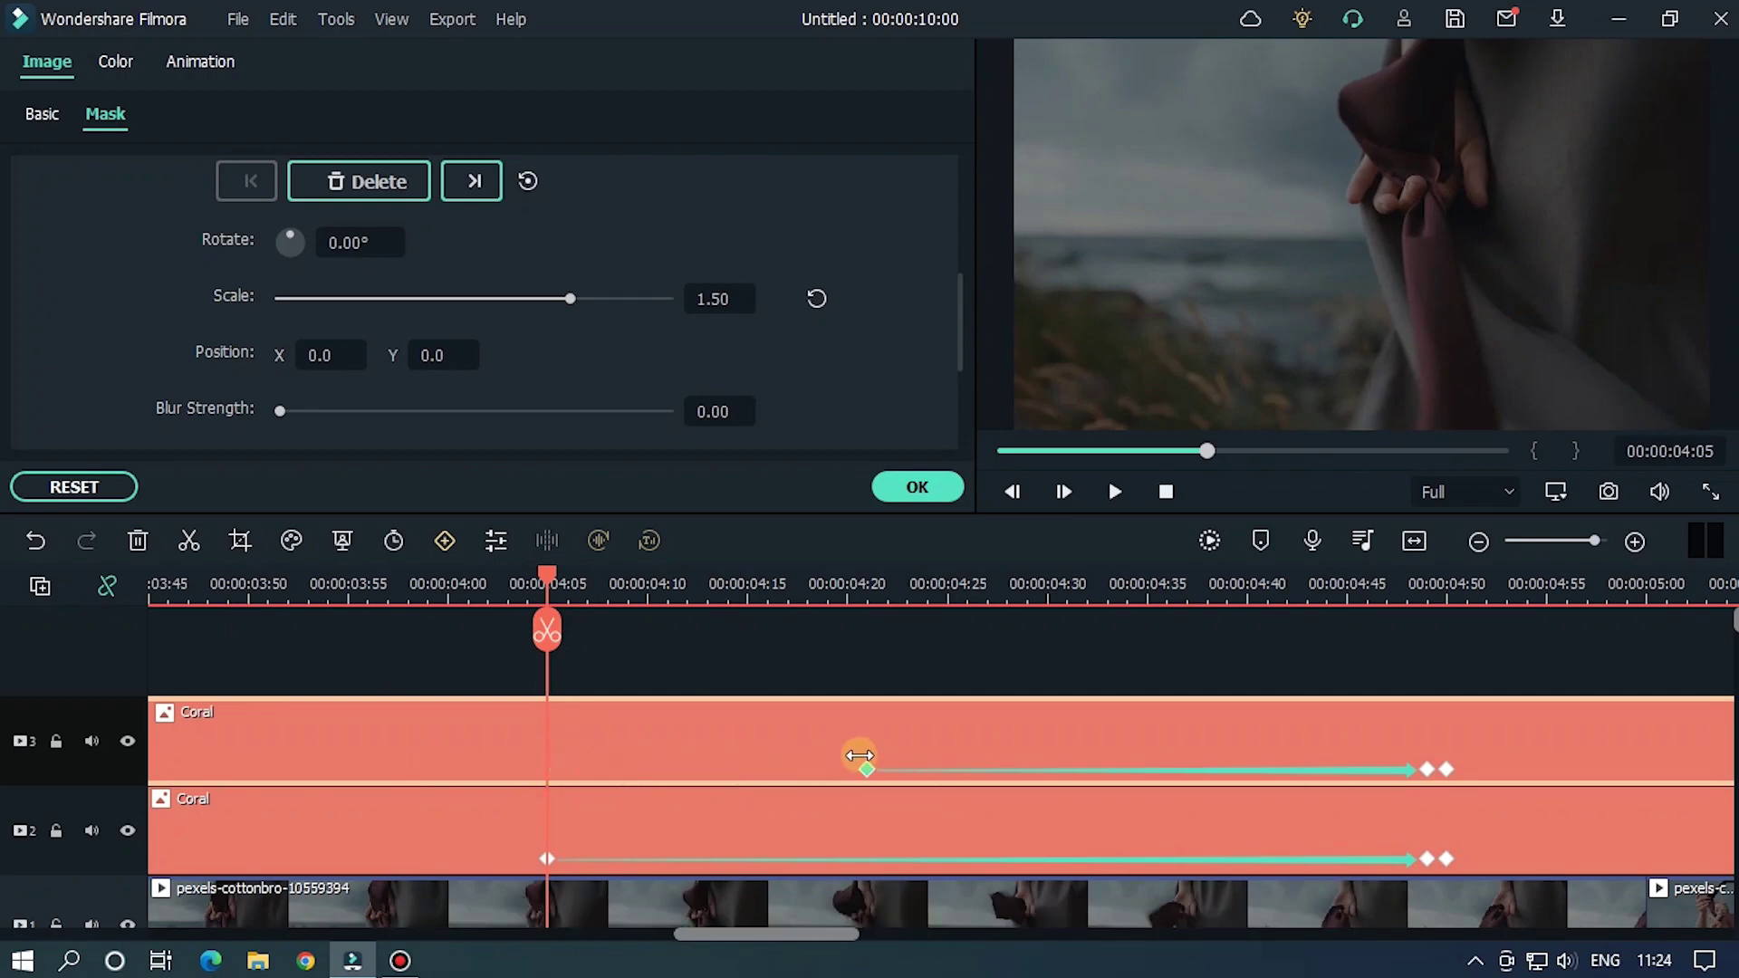
drag(848, 755, 847, 757)
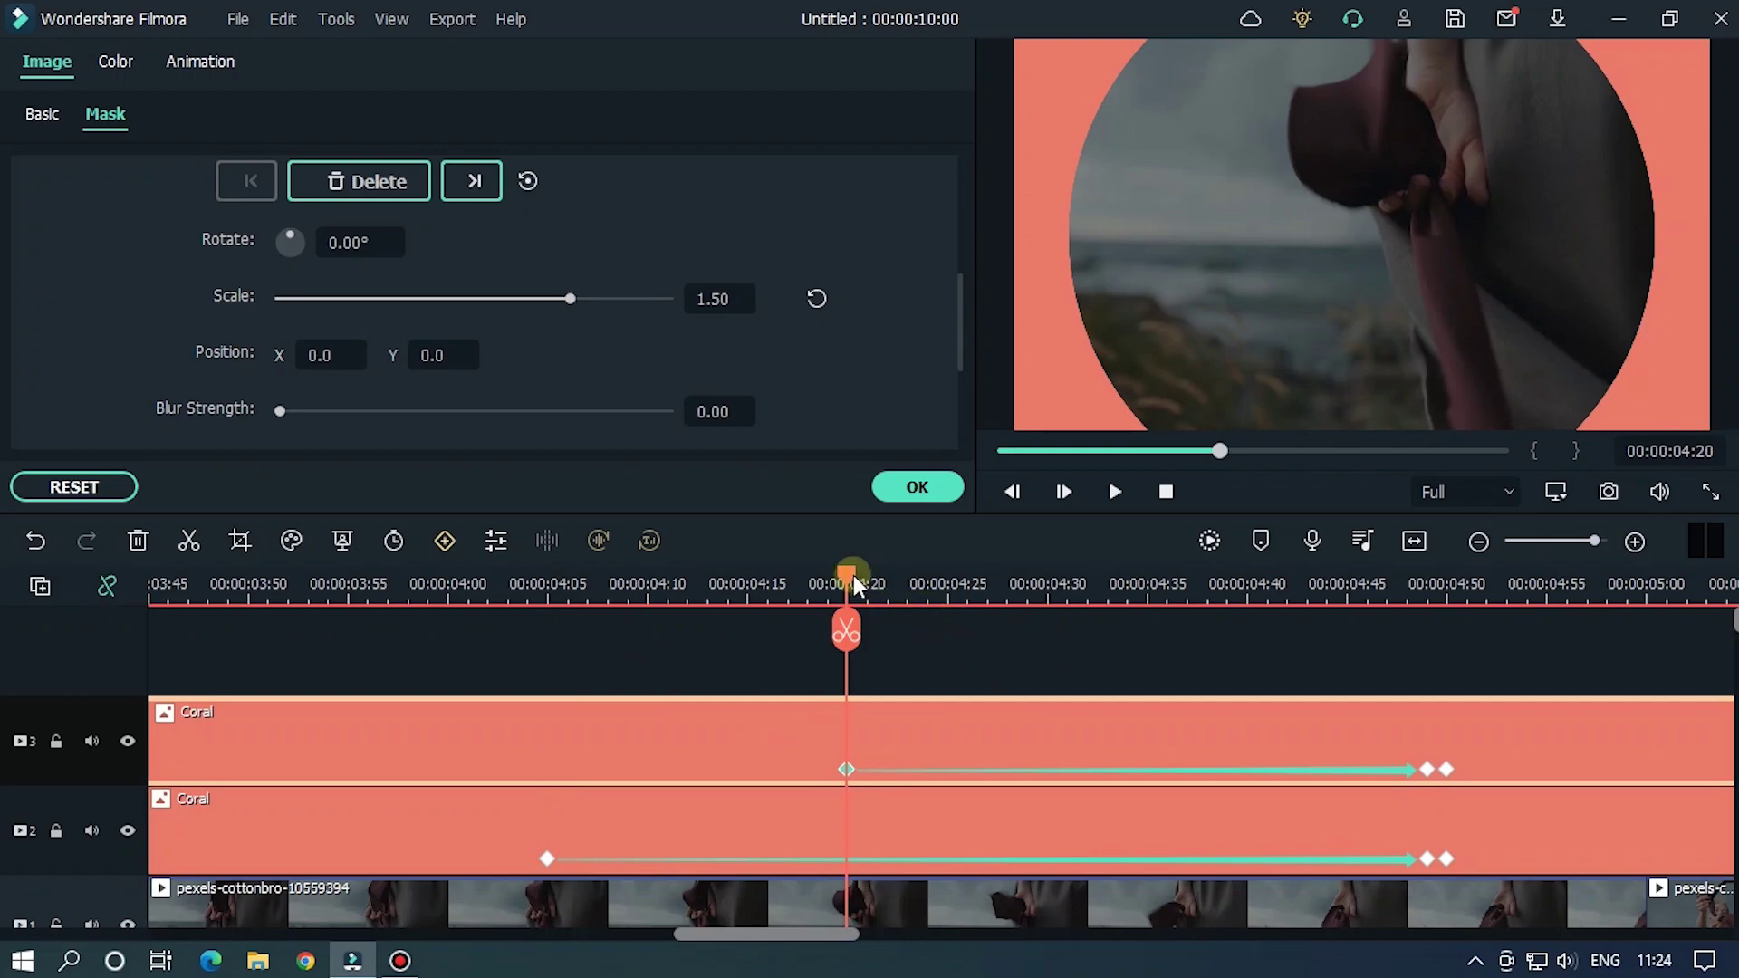
drag(853, 575, 758, 600)
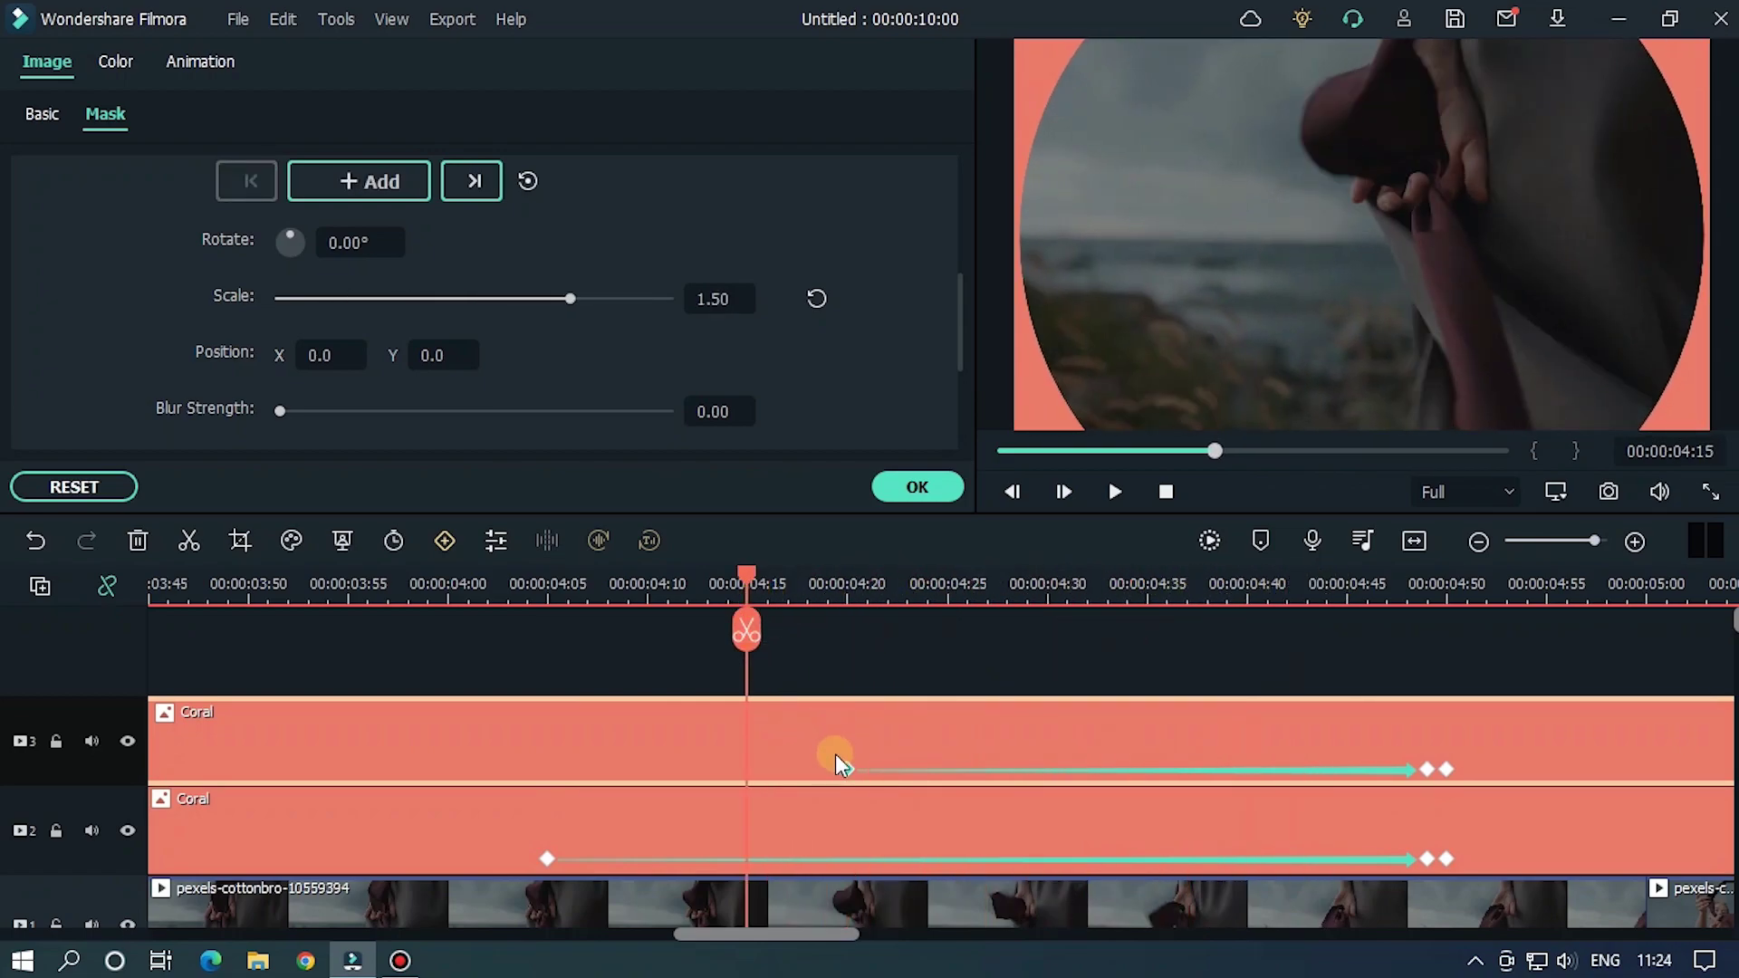
drag(844, 769, 748, 767)
Step: Move the upper Coral clip's last mask keyframe earlier to 05:45
scroll(990, 590, down, 2)
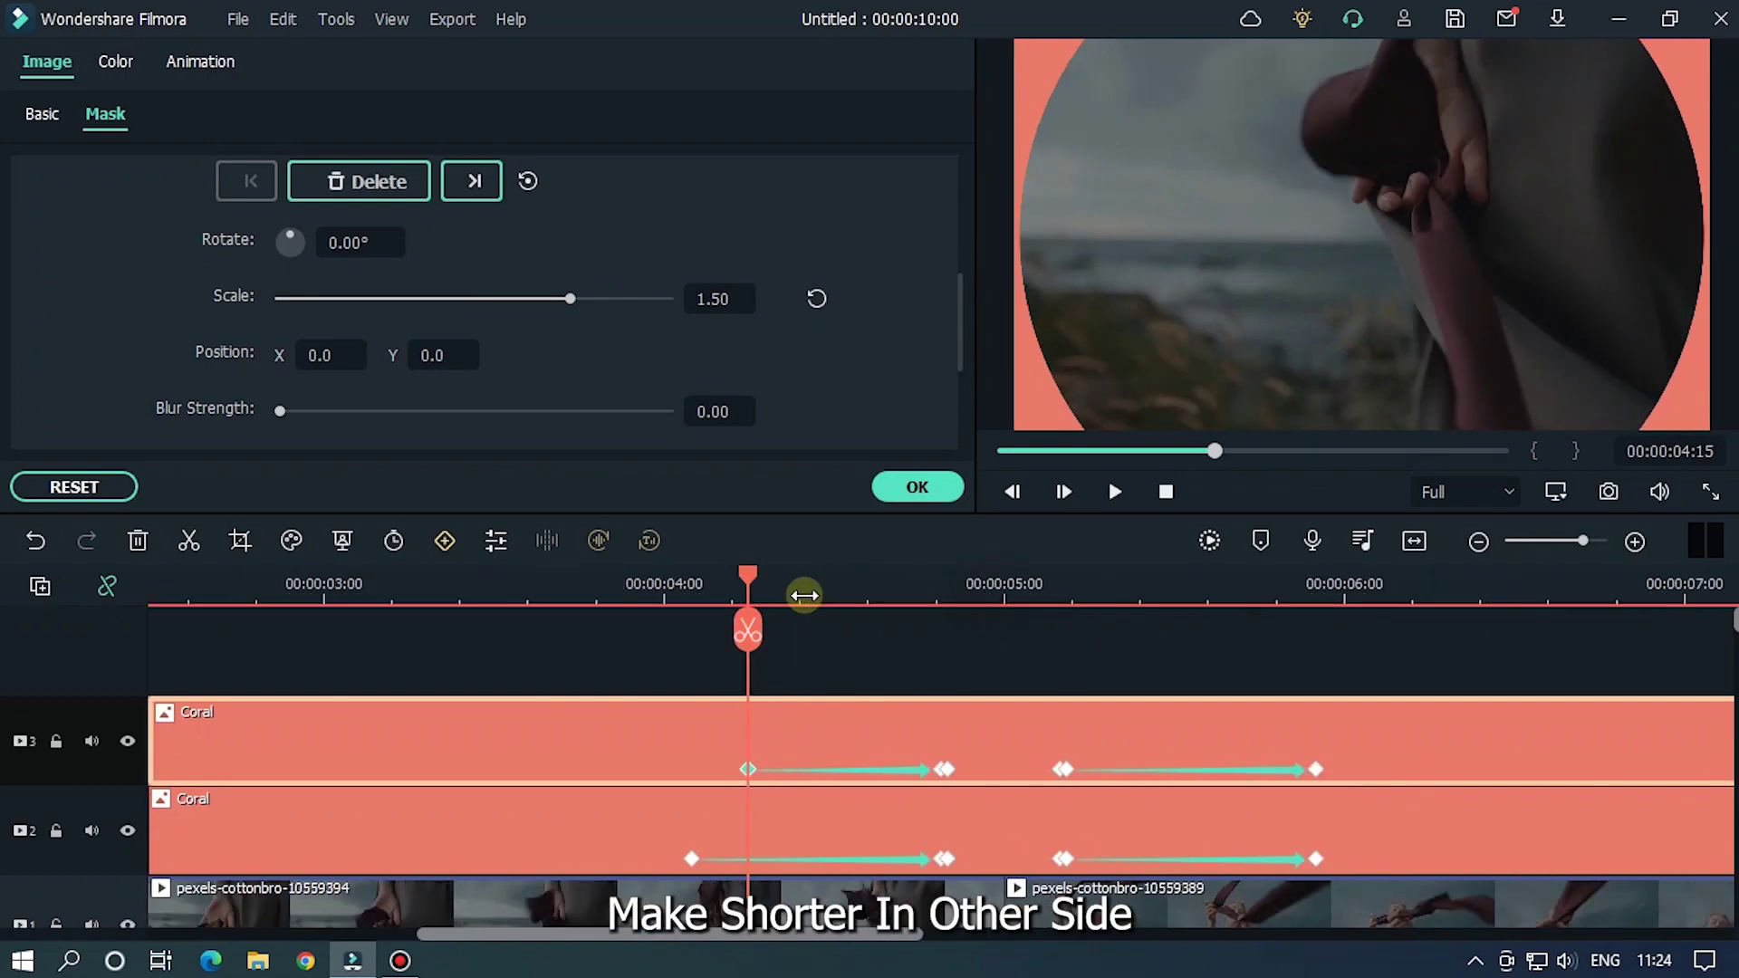
drag(908, 936, 1039, 936)
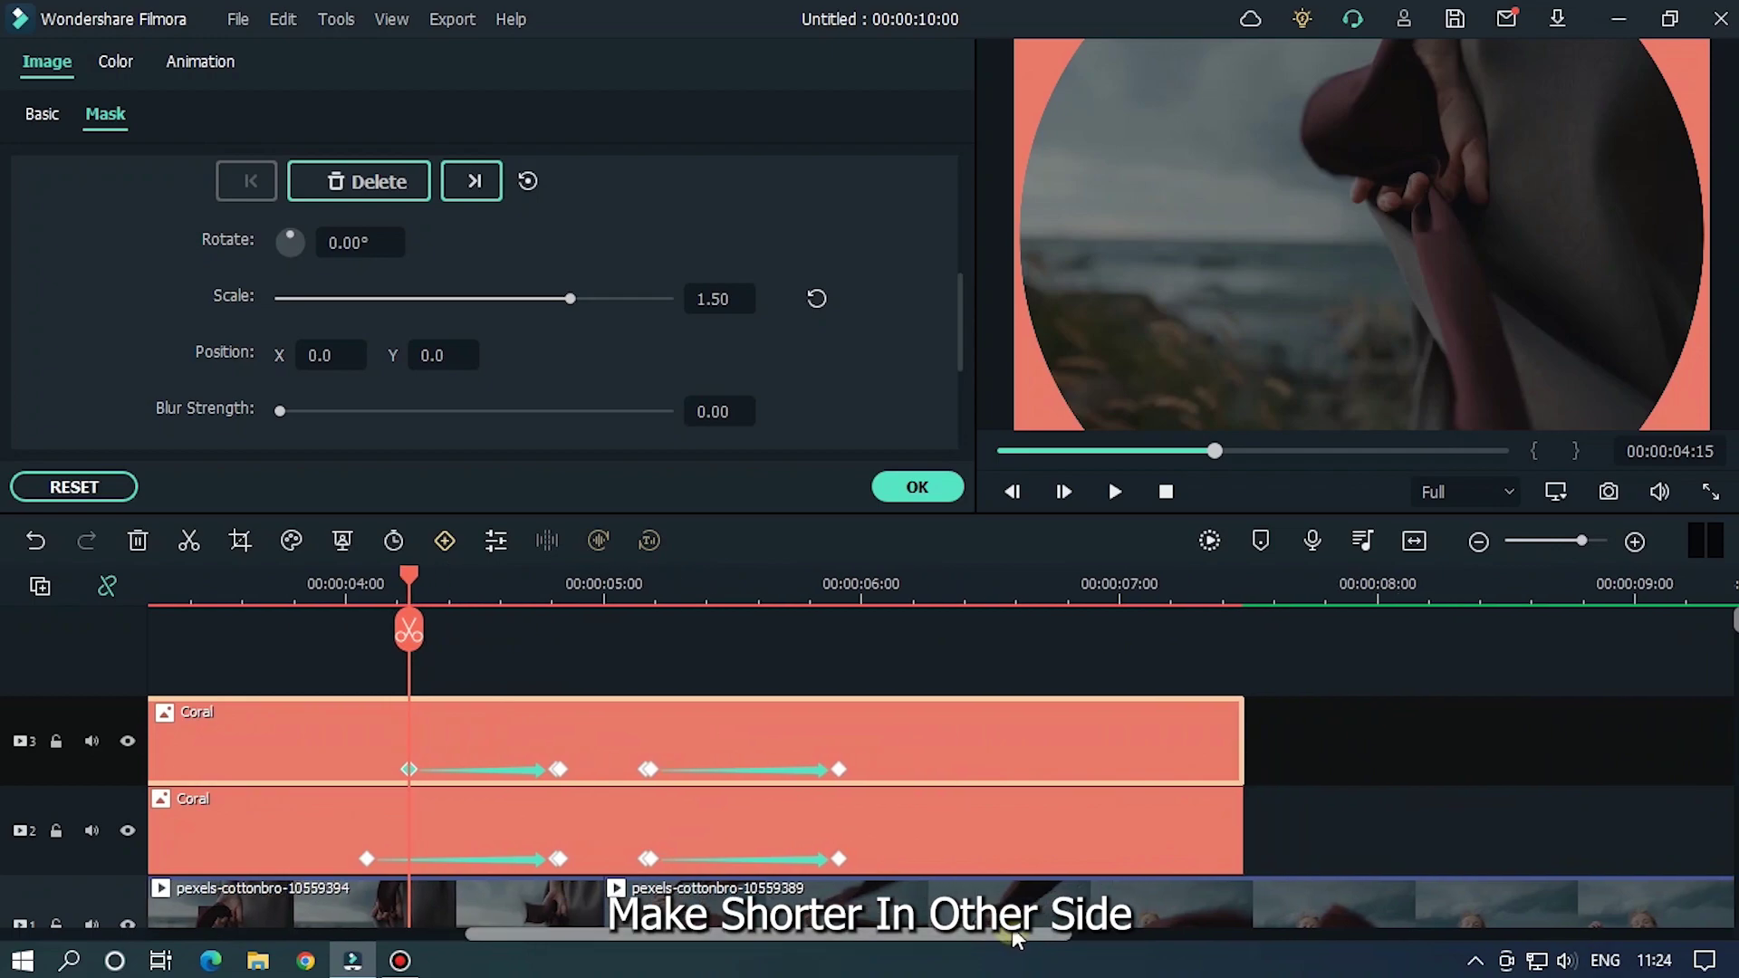
click(843, 598)
scroll(899, 594, up, 3)
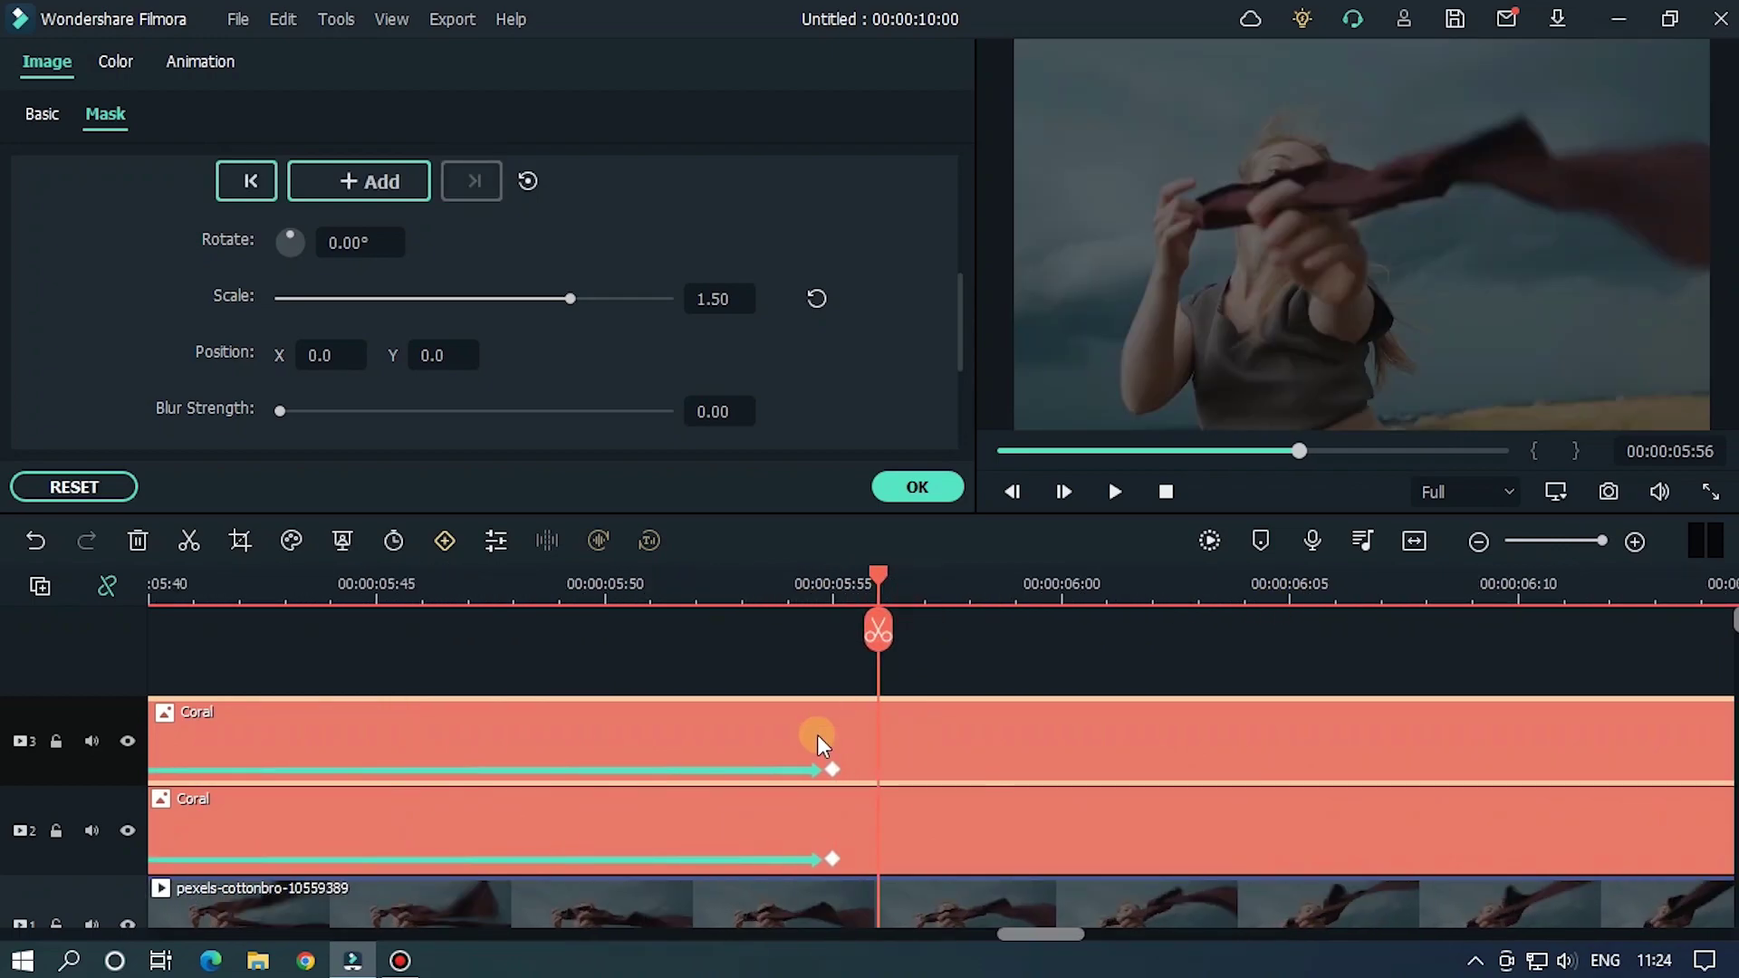
drag(1053, 939, 1015, 938)
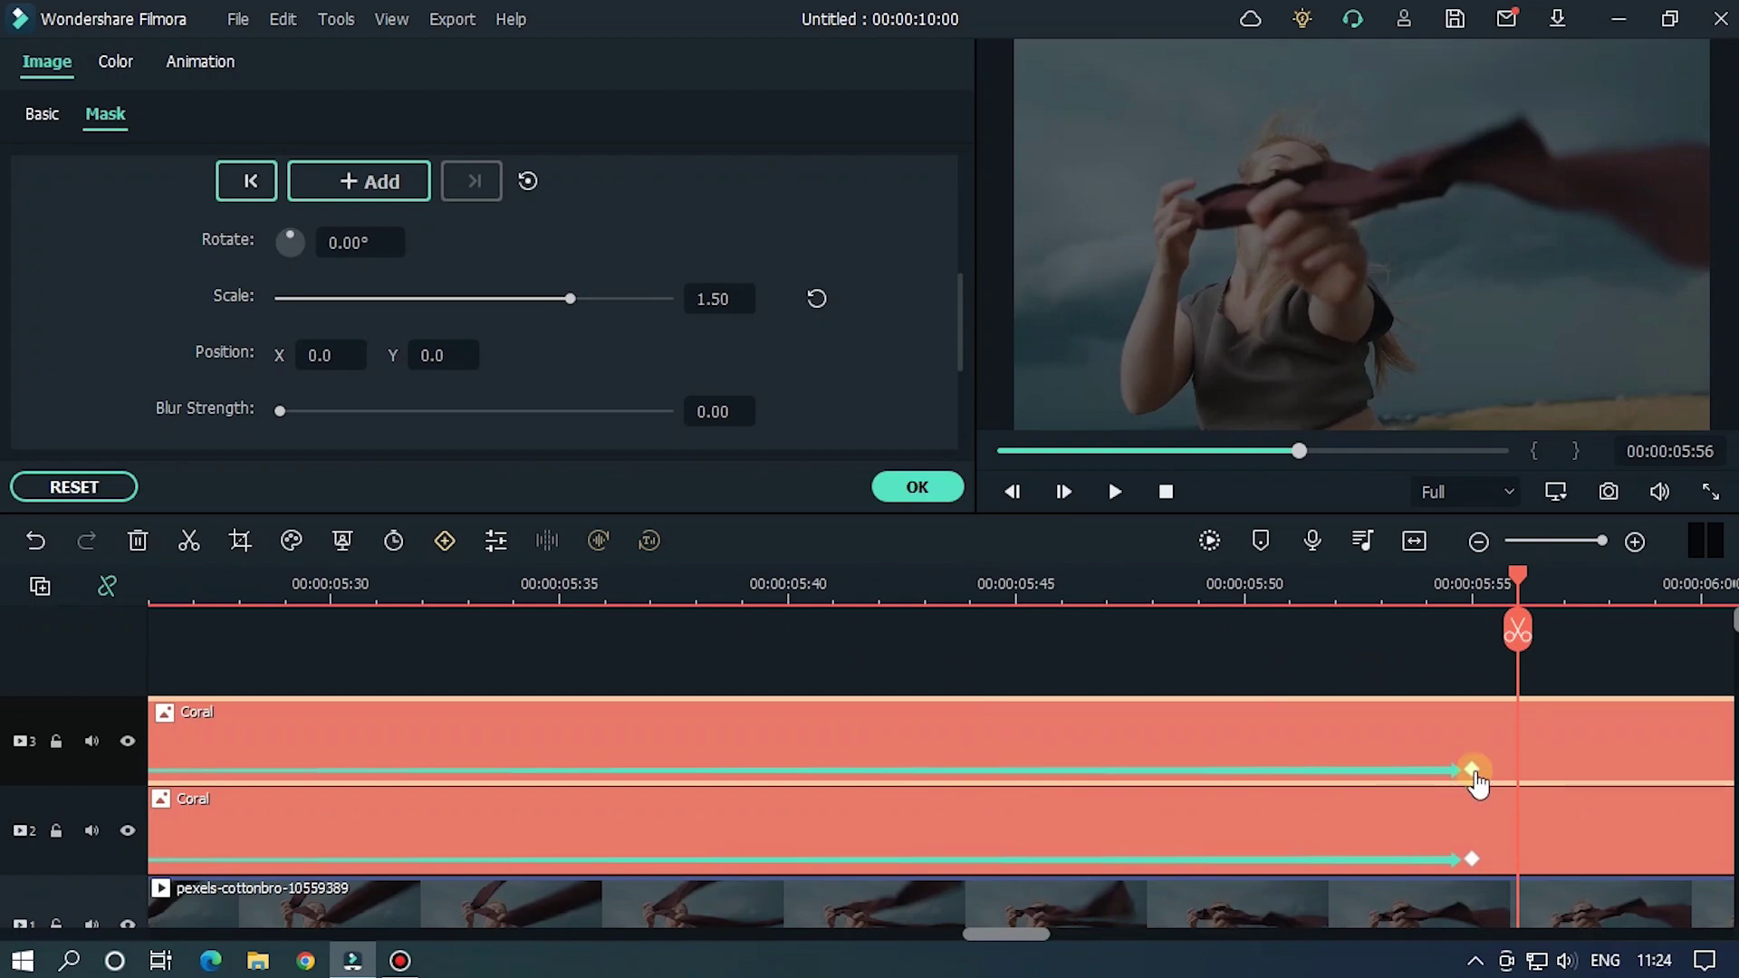
drag(1478, 784, 1016, 768)
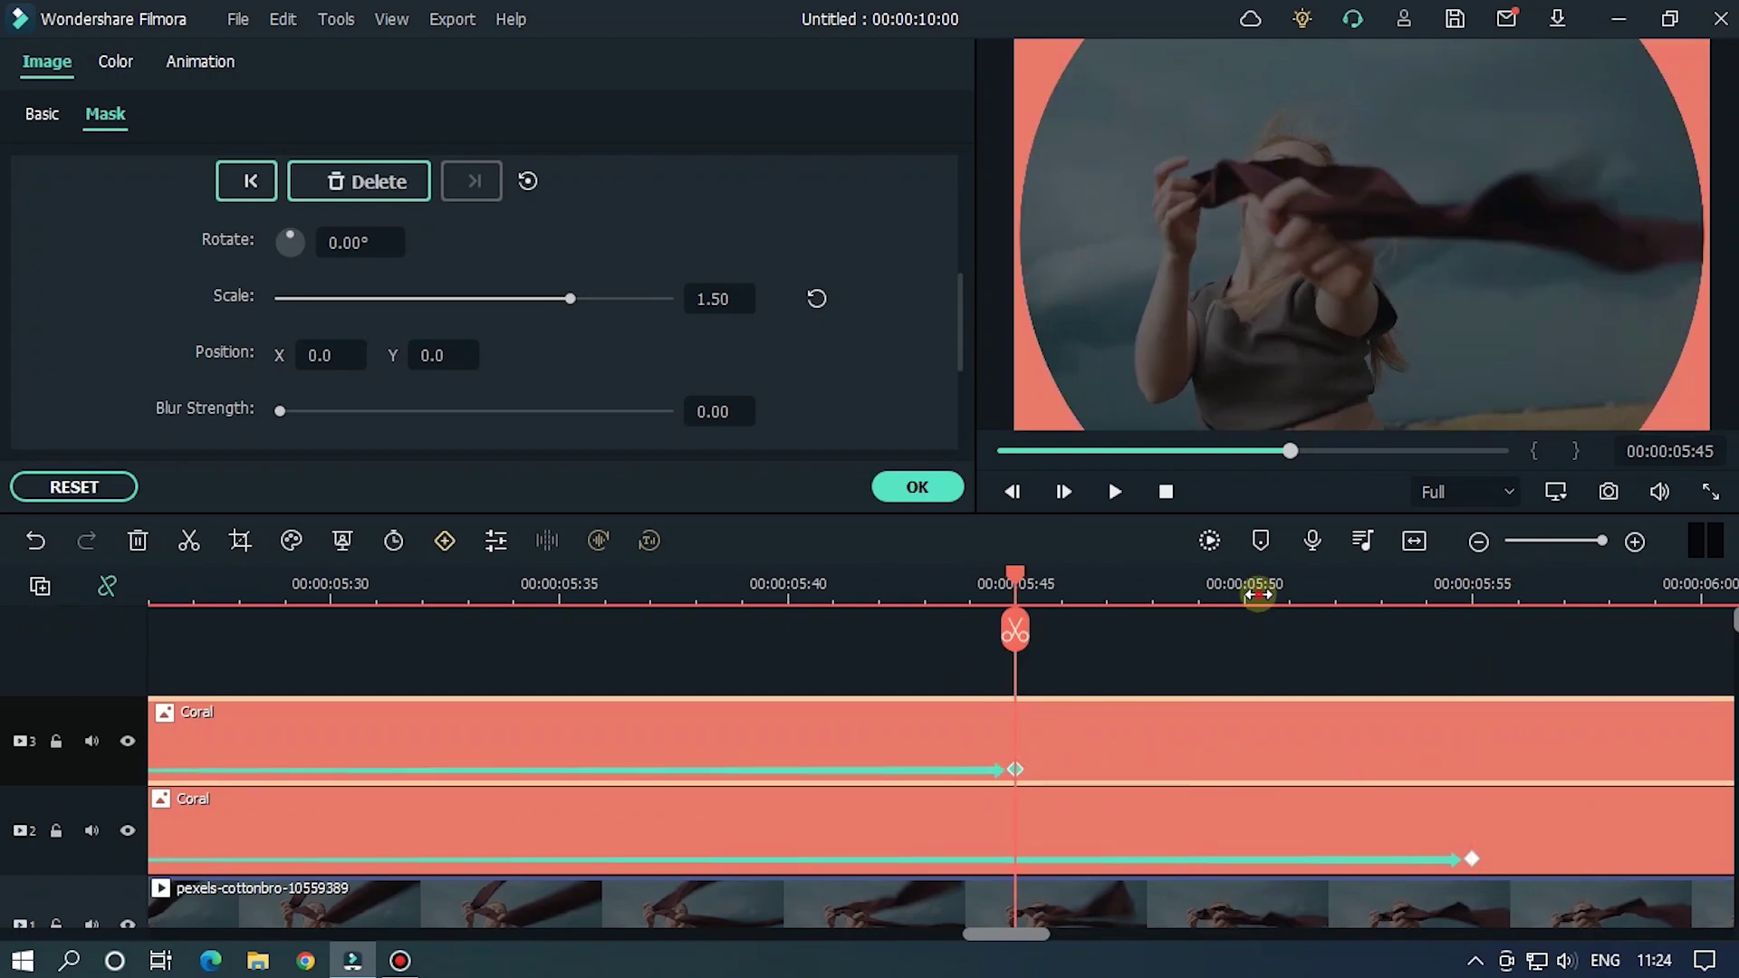
scroll(1259, 593, down, 5)
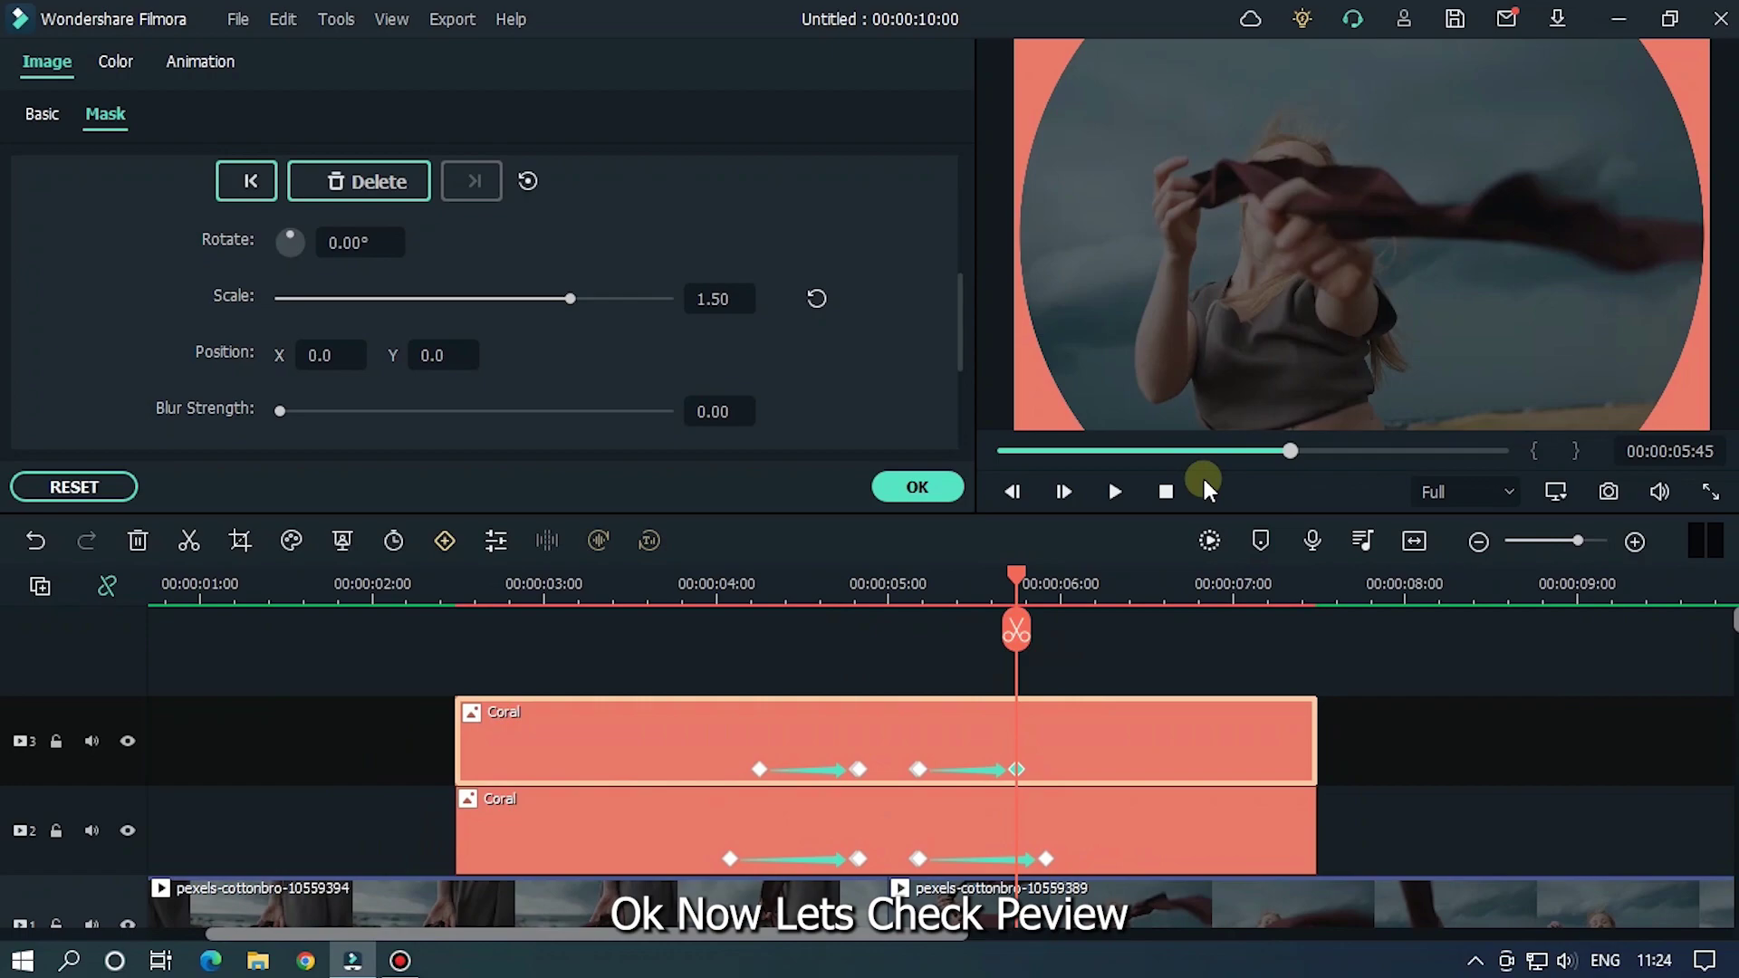
Step: Render a preview and play the circle transition from about 3:30
click(1207, 542)
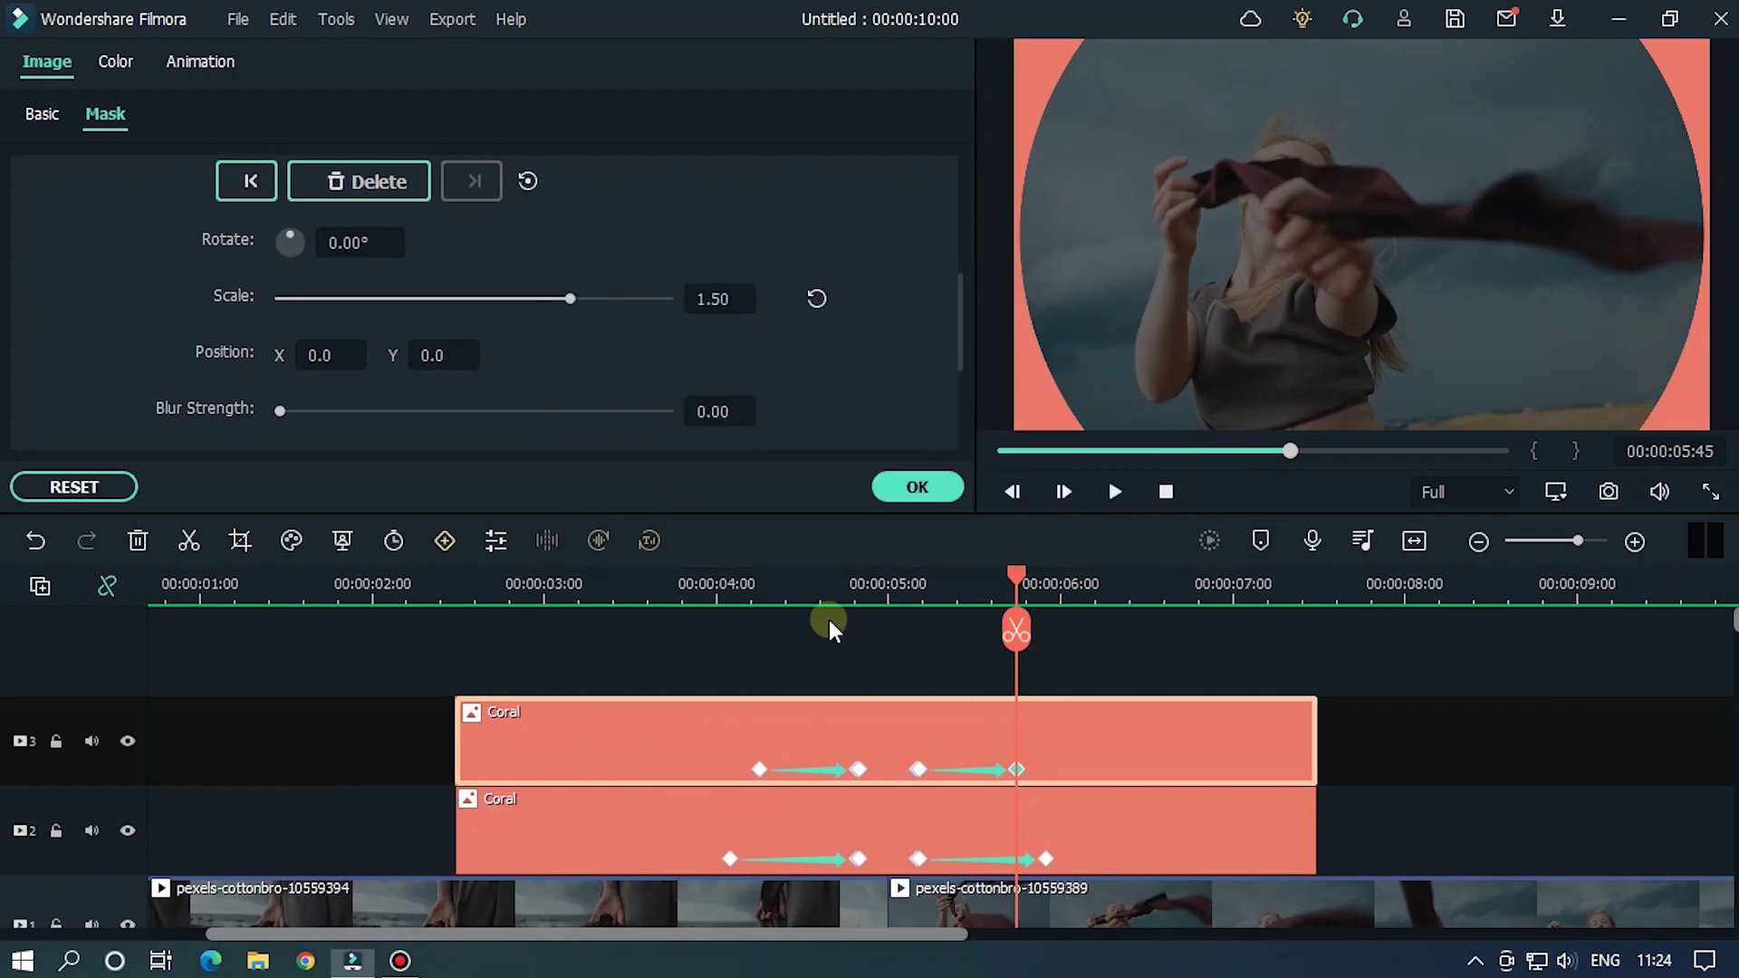
click(617, 601)
key(space)
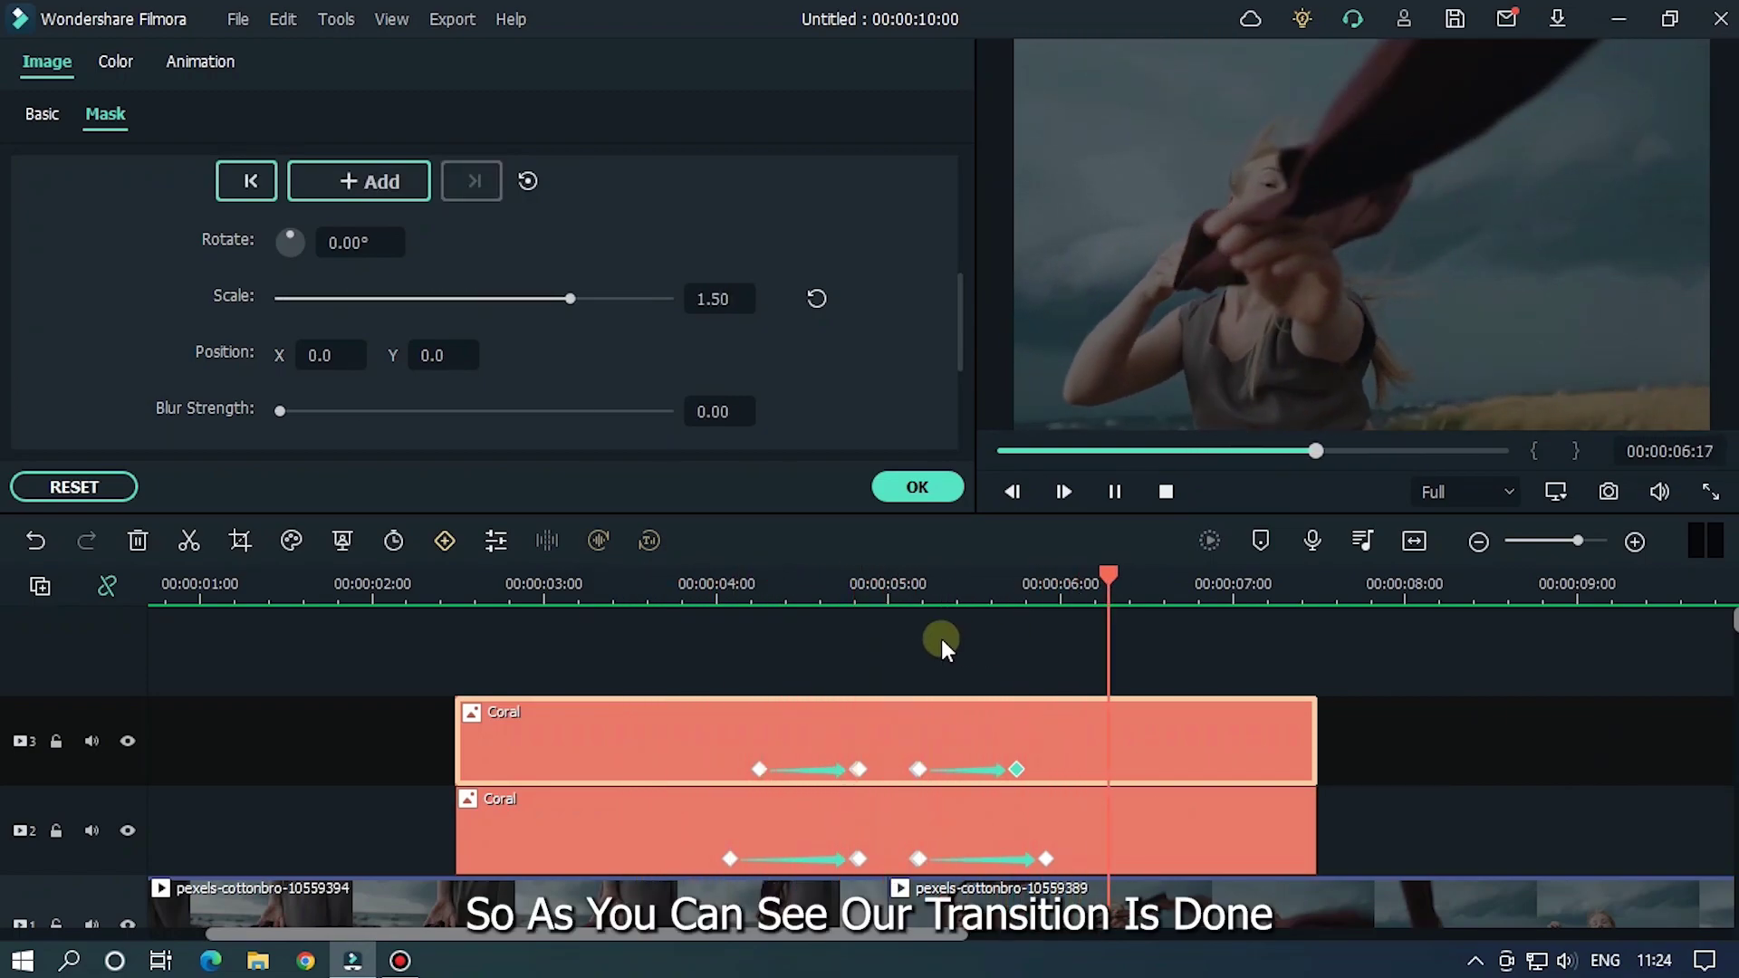
key(space)
Step: Replay the transition from about 3:55 and again from 3:45
click(673, 587)
key(space)
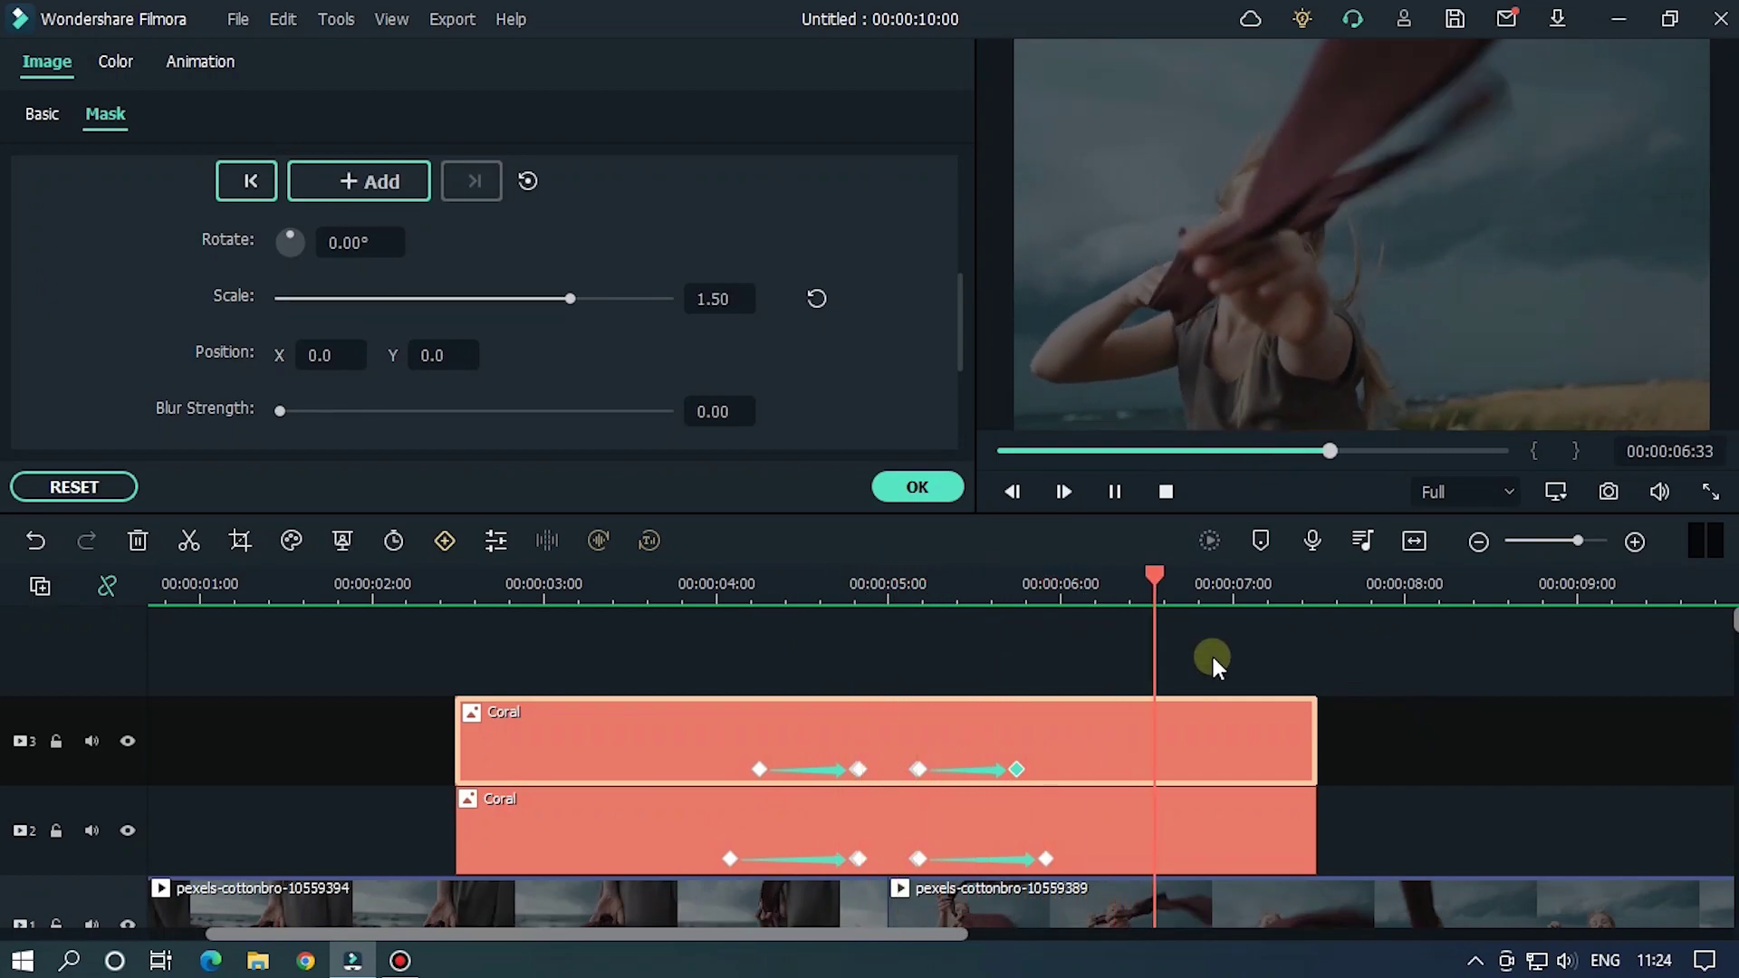
key(space)
click(672, 593)
key(space)
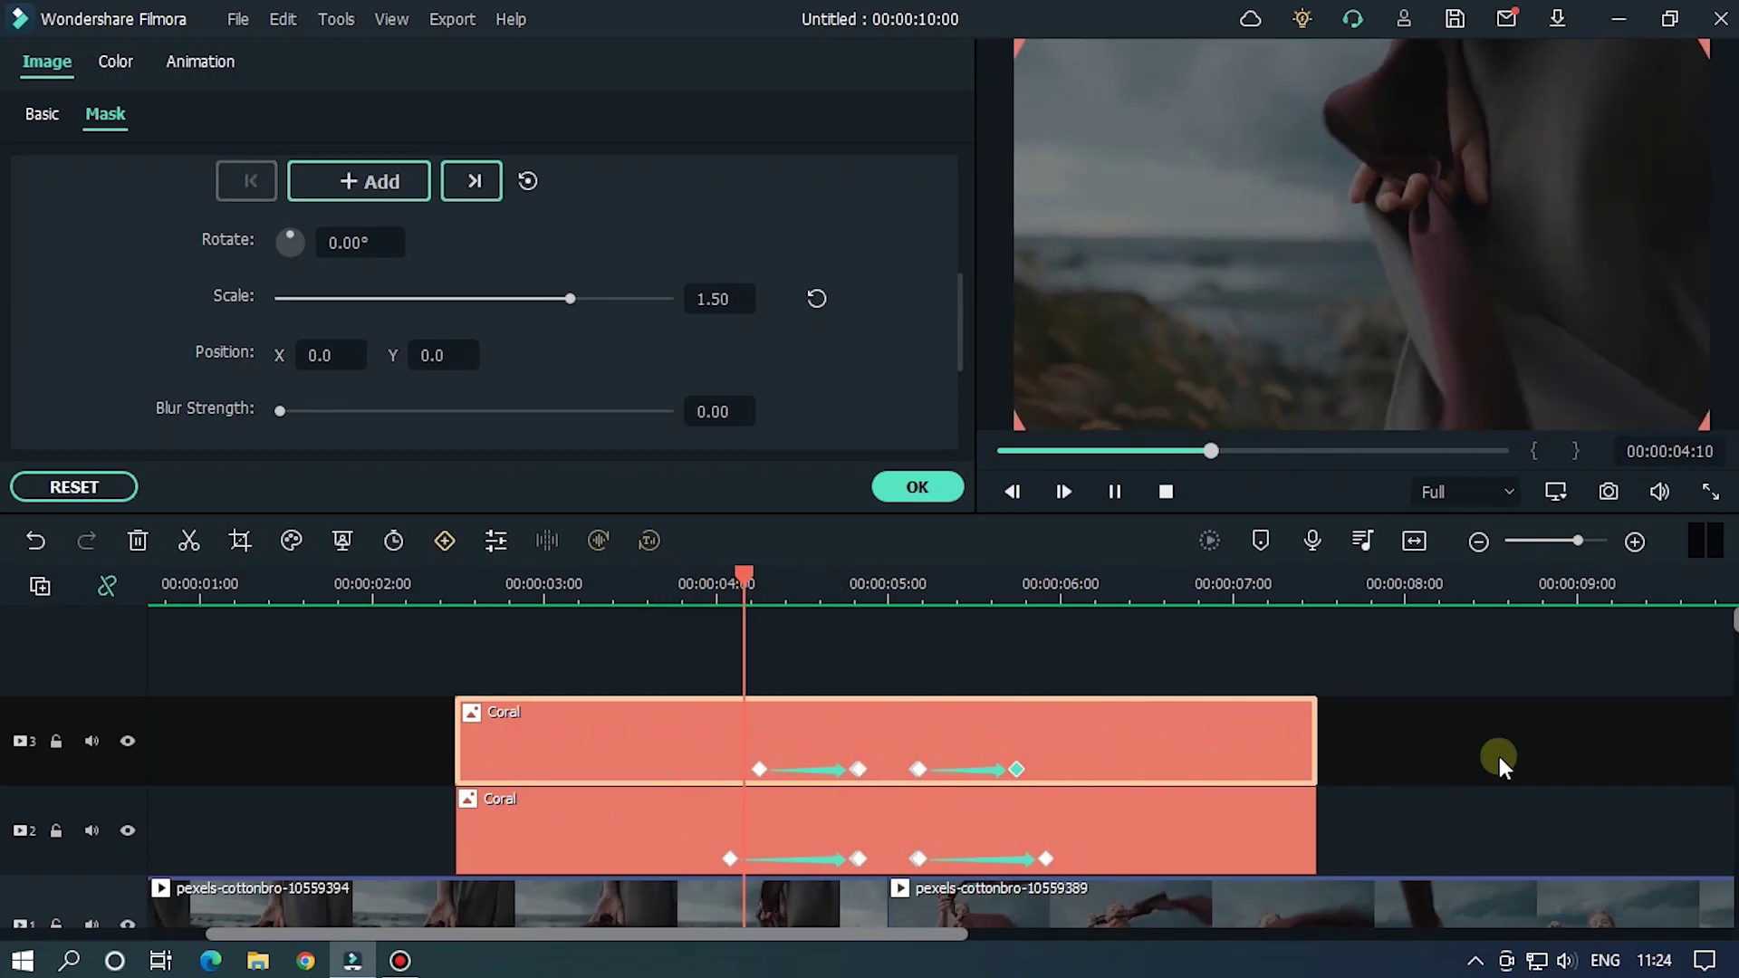